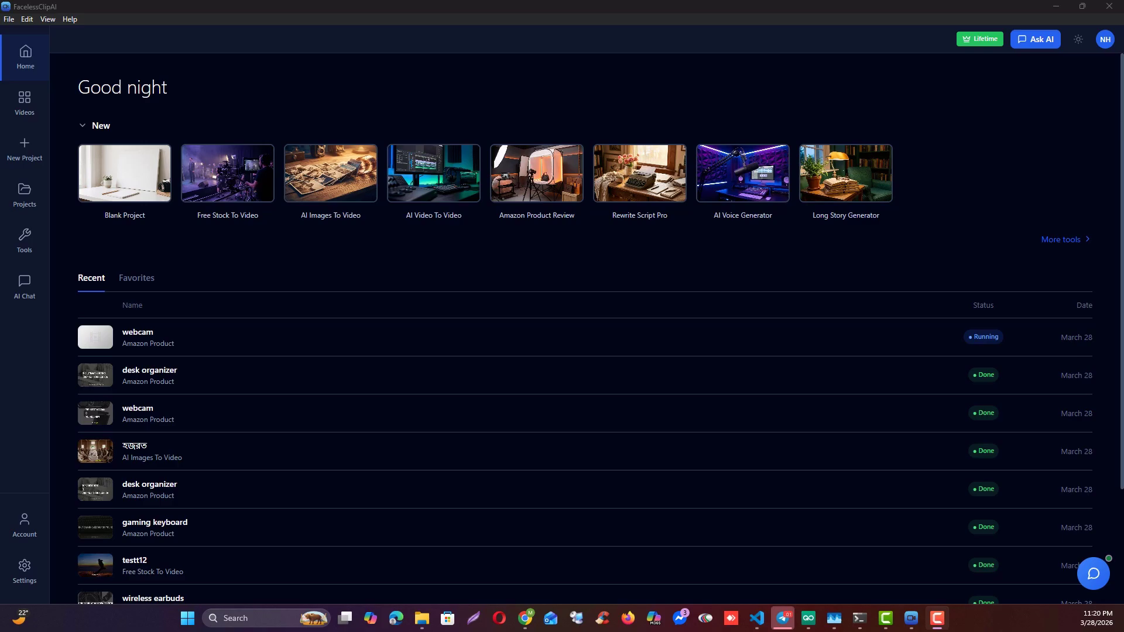
# Switch to the browser with the channel niche spreadsheet and review the UNSTOPPABLE VISION YouTube channel's stats and videos.
pyautogui.hotkey('alt', 'Tab')
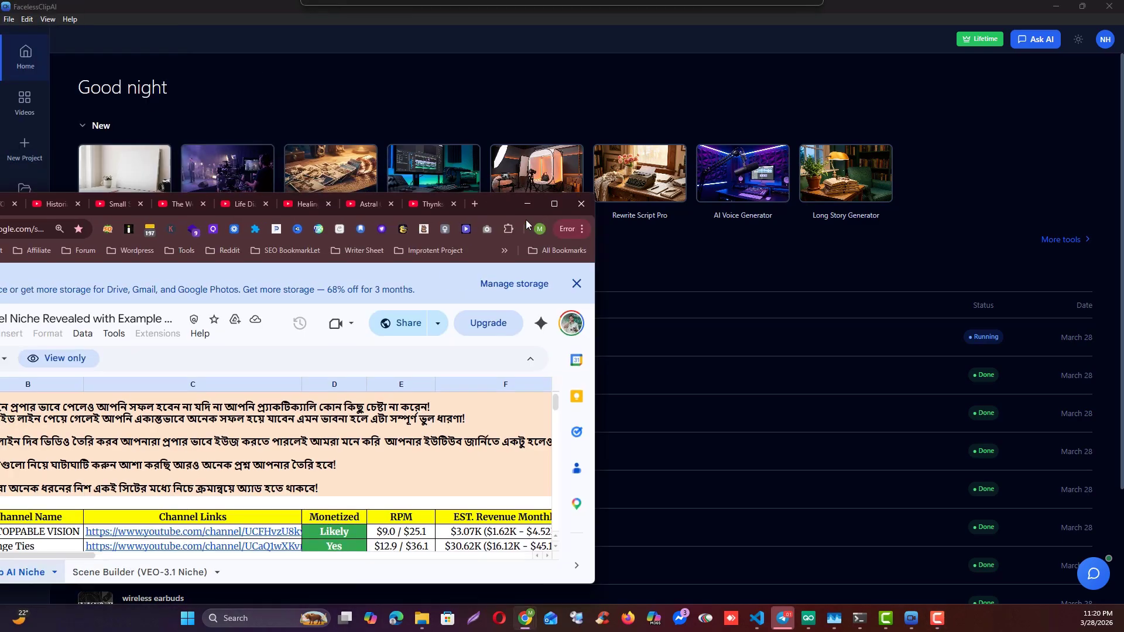
pyautogui.click(590, 208)
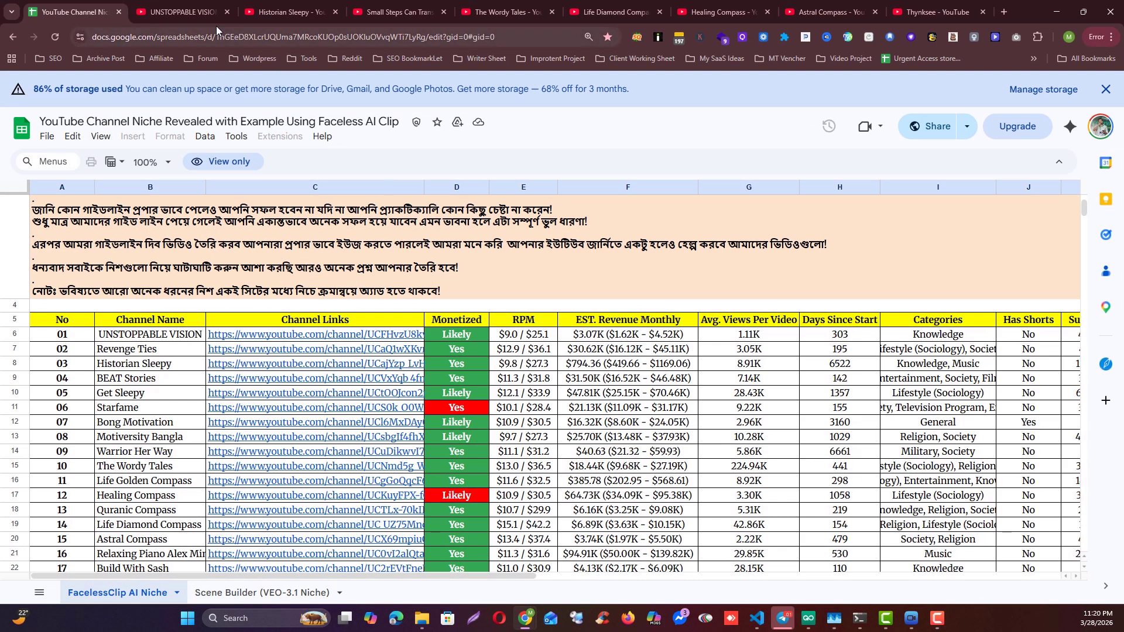
pyautogui.click(183, 13)
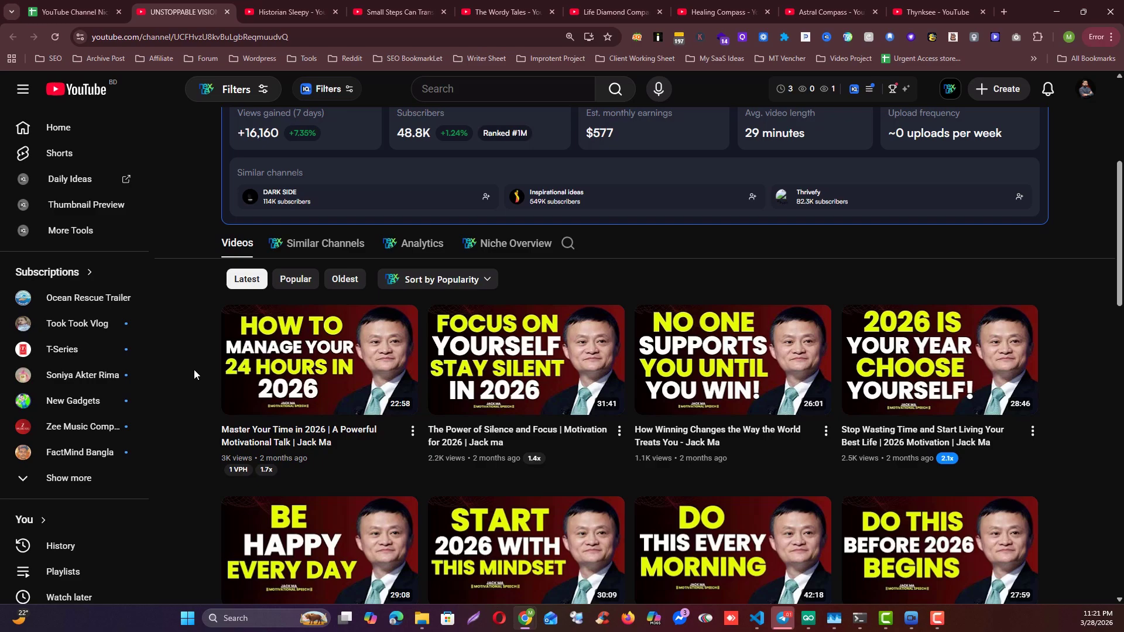
pyautogui.scroll(2, 205, 378)
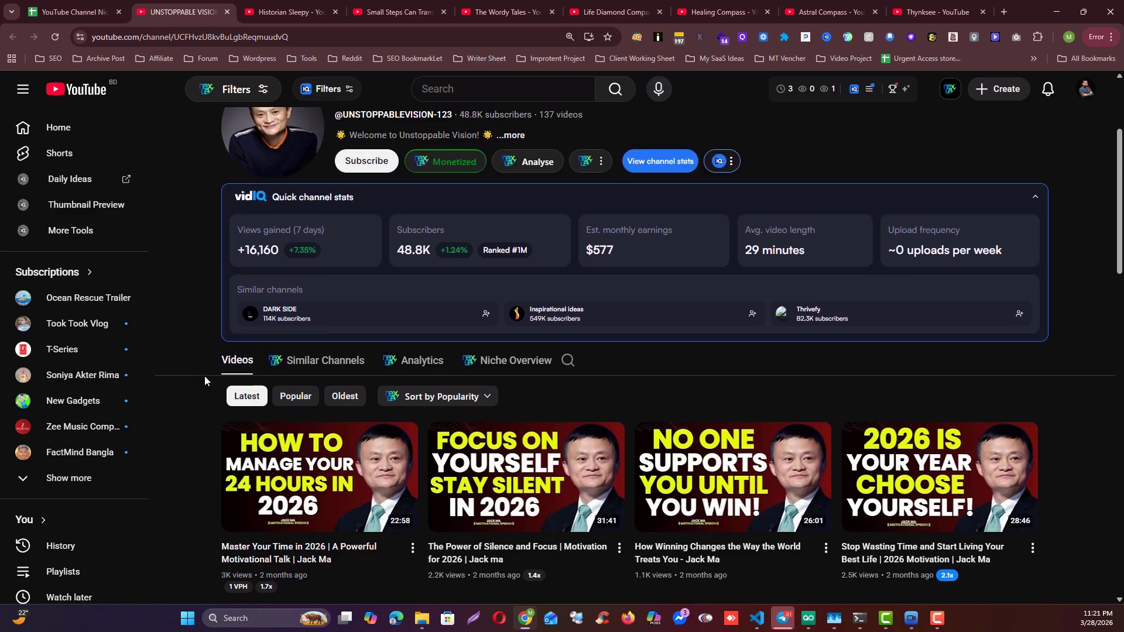
pyautogui.scroll(2, 205, 376)
# Review the Historian Sleepy channel's quick stats and latest videos, previewing the first video.
pyautogui.click(299, 12)
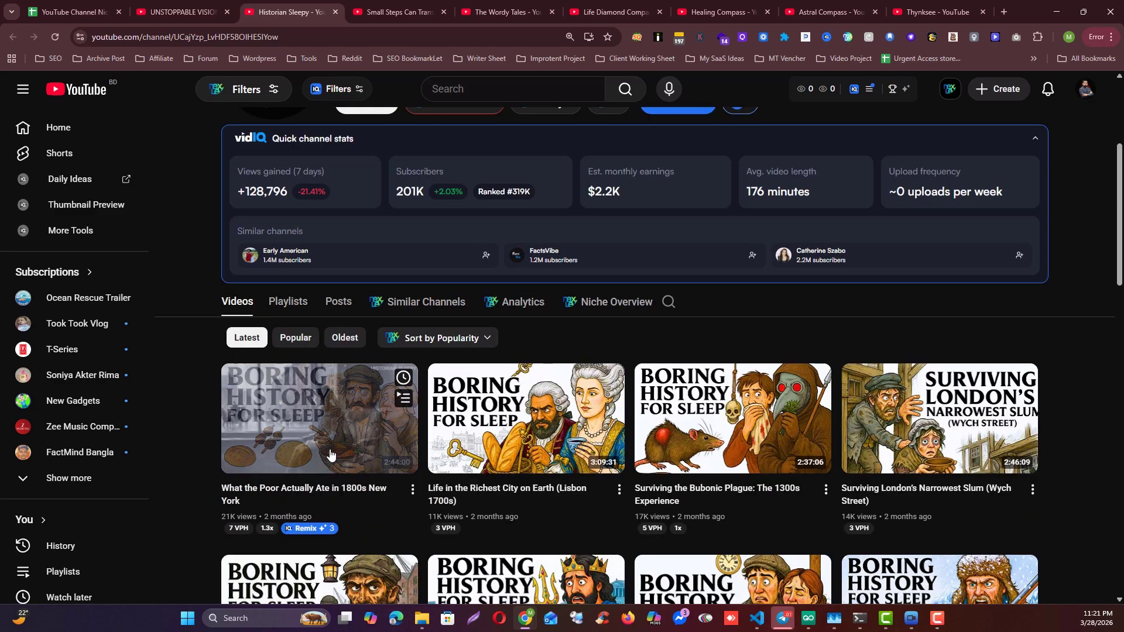
pyautogui.scroll(3, 404, 350)
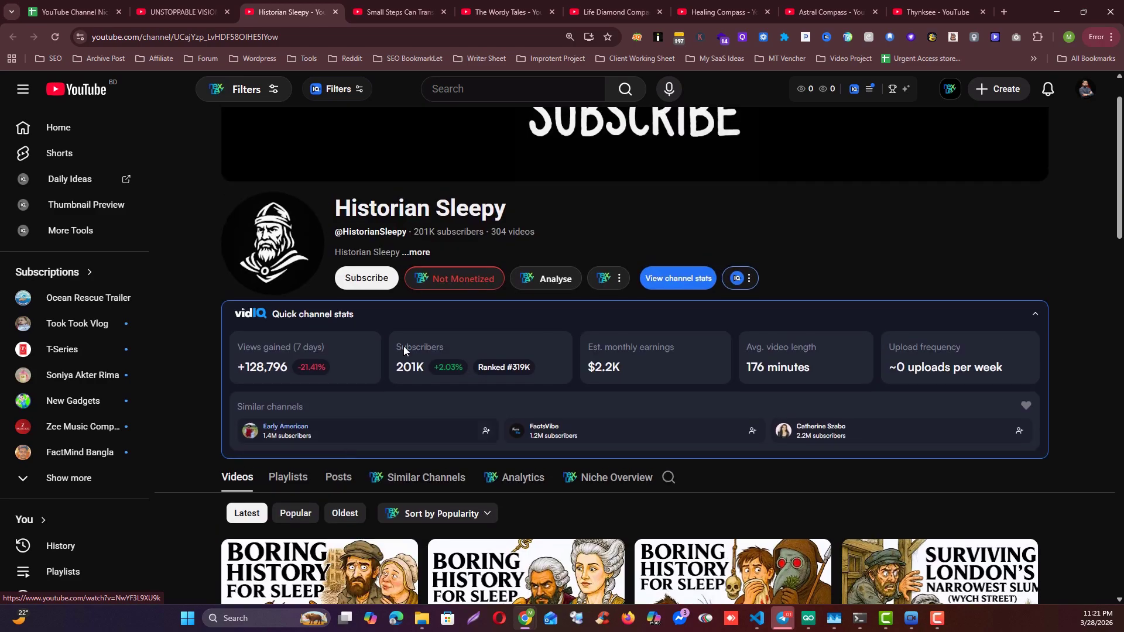
pyautogui.scroll(-4, 410, 428)
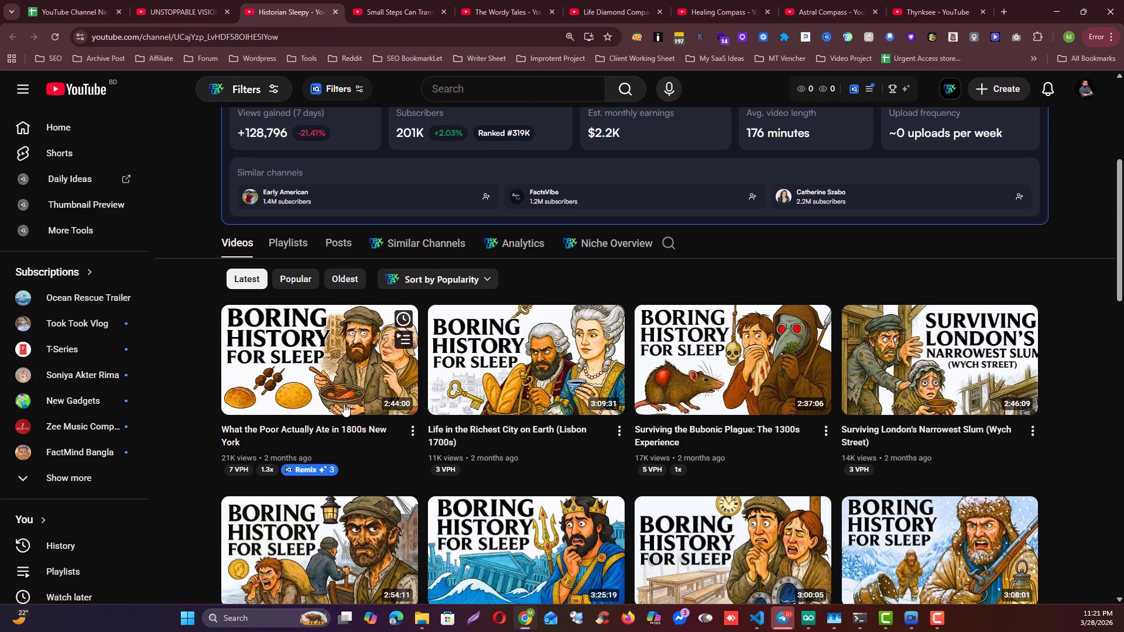
pyautogui.moveTo(369, 404)
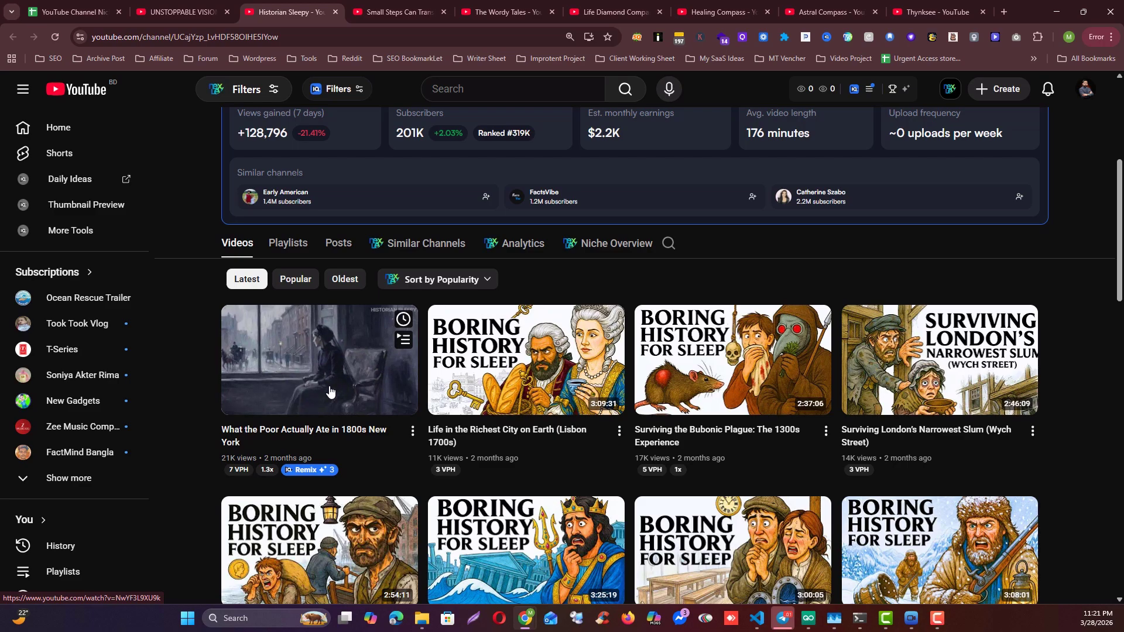
# Open the Life Golden Compass channel from its "Small Steps Can Transform Your Life" video and review its Popular videos.
pyautogui.click(365, 10)
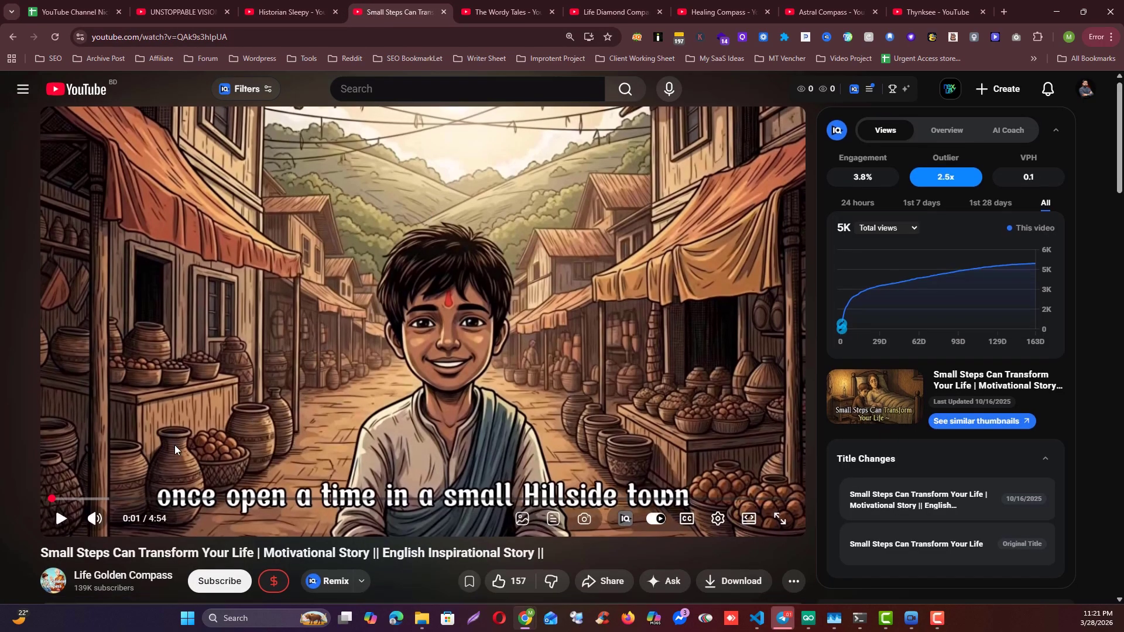
pyautogui.scroll(-2, 175, 445)
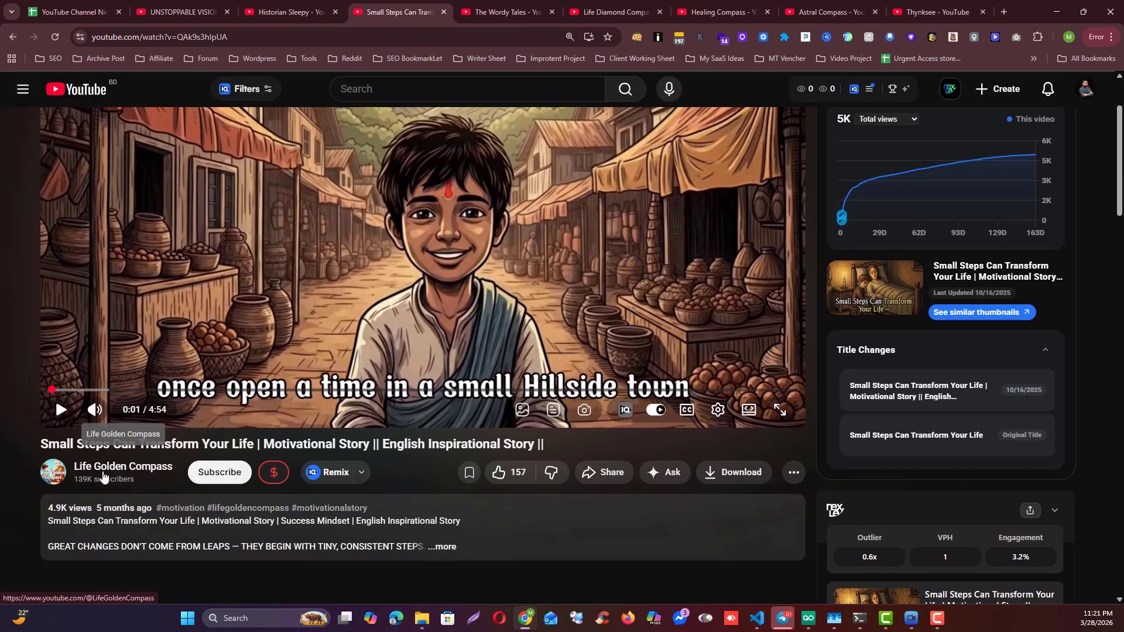
pyautogui.click(103, 476)
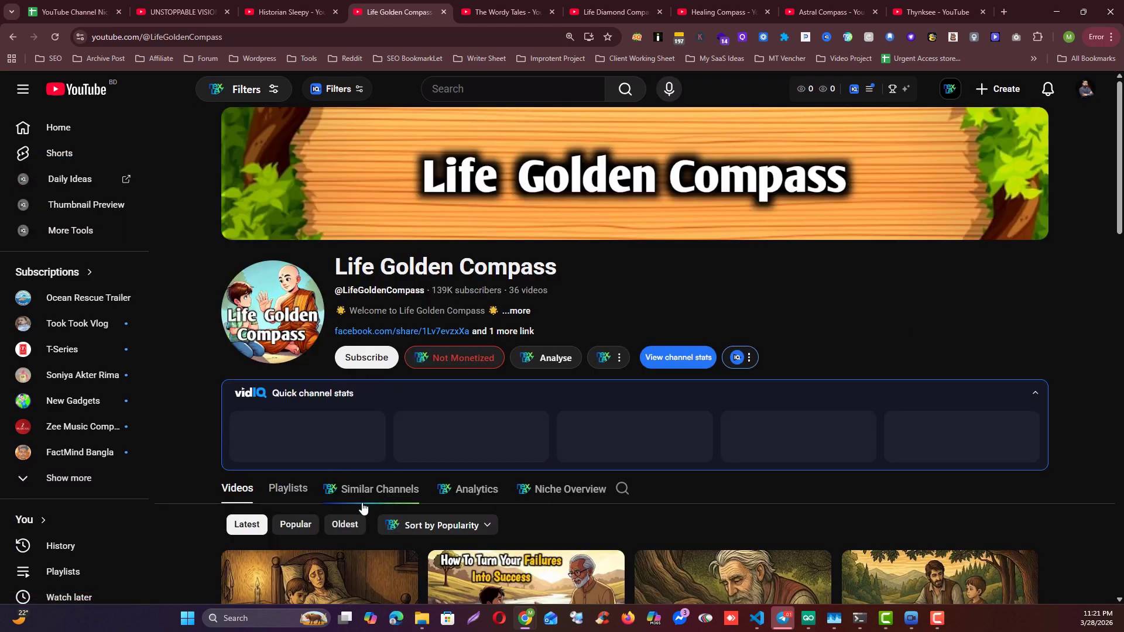
pyautogui.scroll(-2, 311, 498)
pyautogui.click(296, 475)
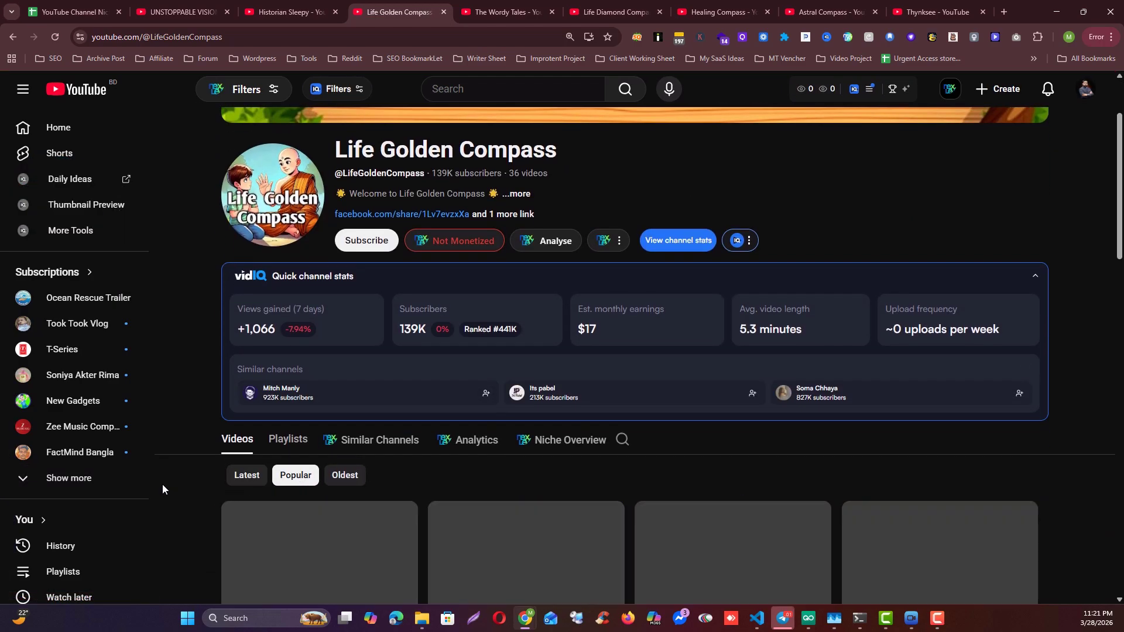
pyautogui.scroll(-3, 175, 479)
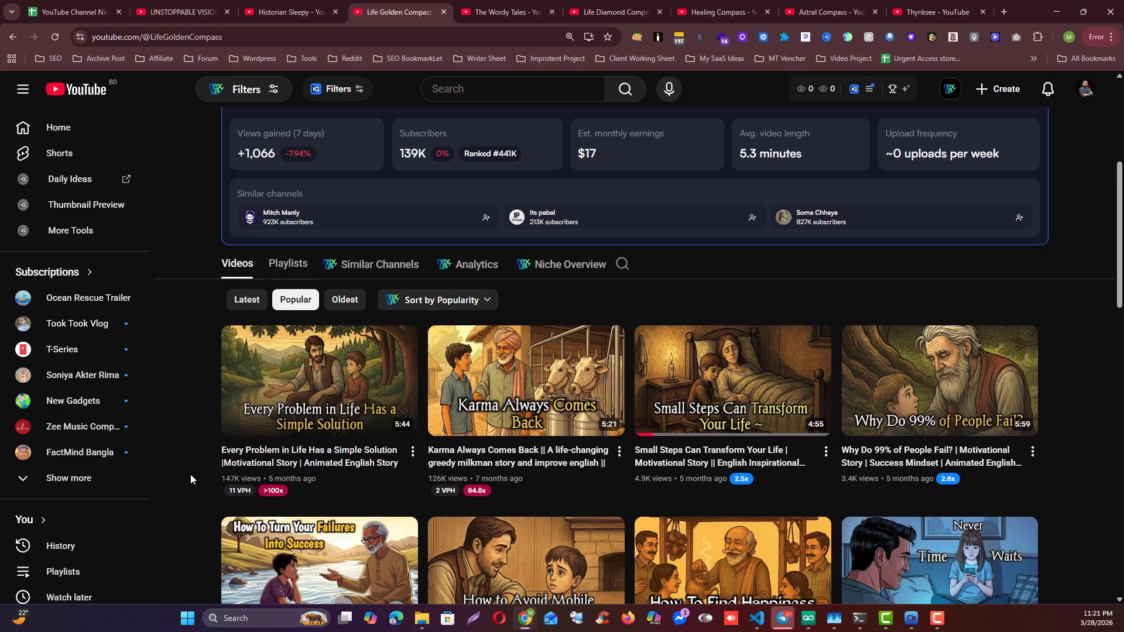
pyautogui.moveTo(390, 389)
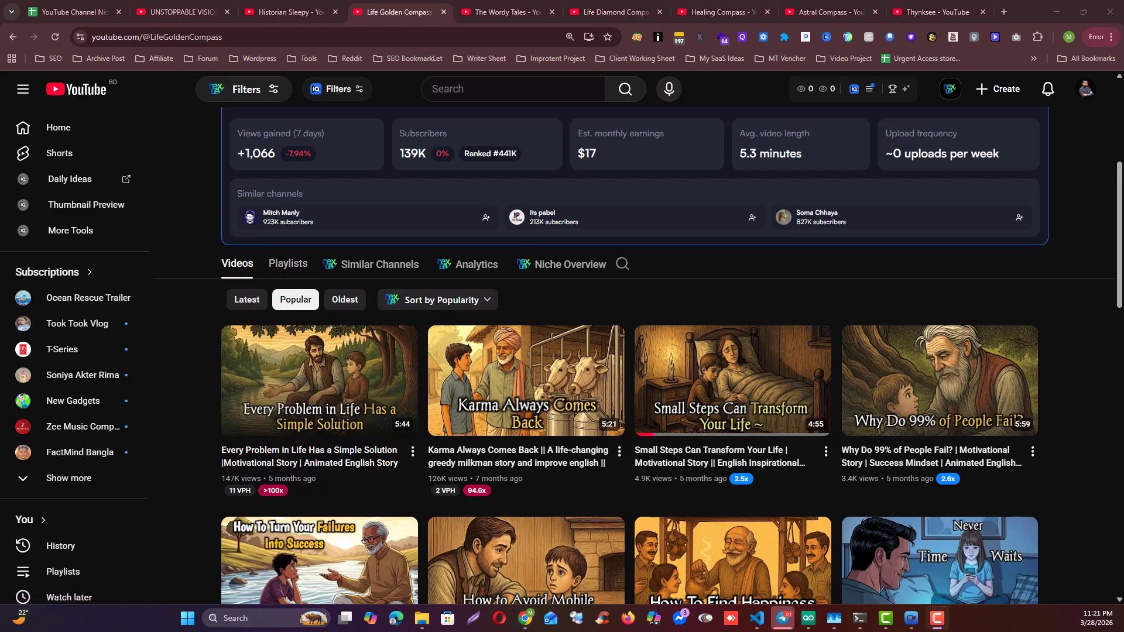
# Review the Life Diamond Compass channel's quick stats and video list.
pyautogui.hotkey('ctrl', 'Tab')
pyautogui.hotkey('ctrl', 'Tab')
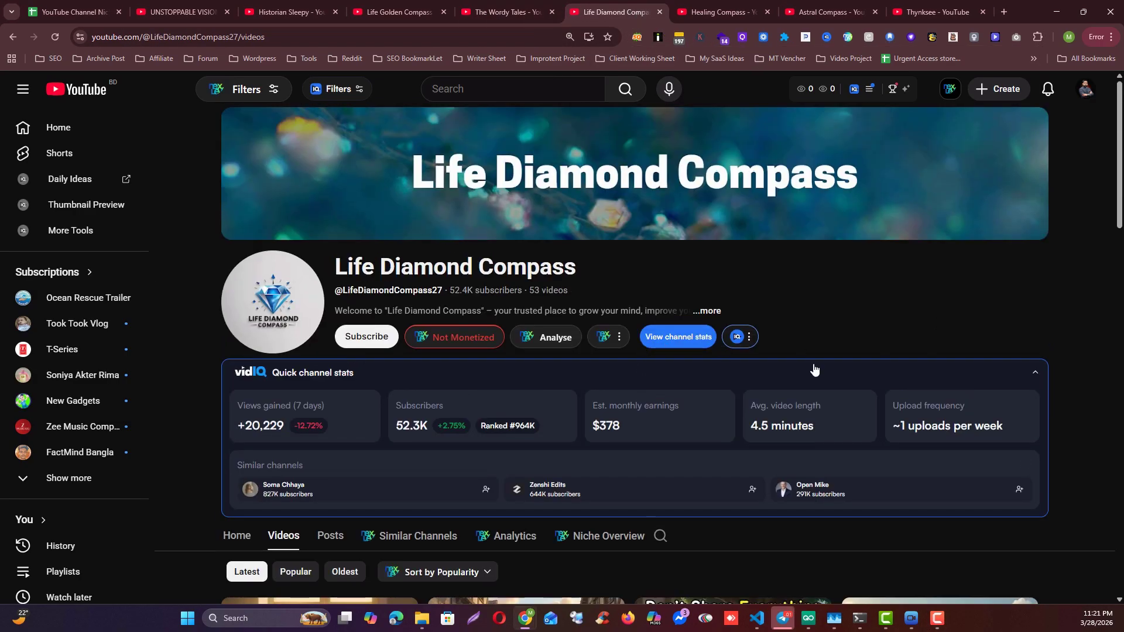
pyautogui.scroll(-4, 813, 364)
pyautogui.scroll(3, 814, 364)
# Switch to FacelessClipAI and start a new AI Images To Video project in Landscape 16:9 orientation.
pyautogui.click(910, 621)
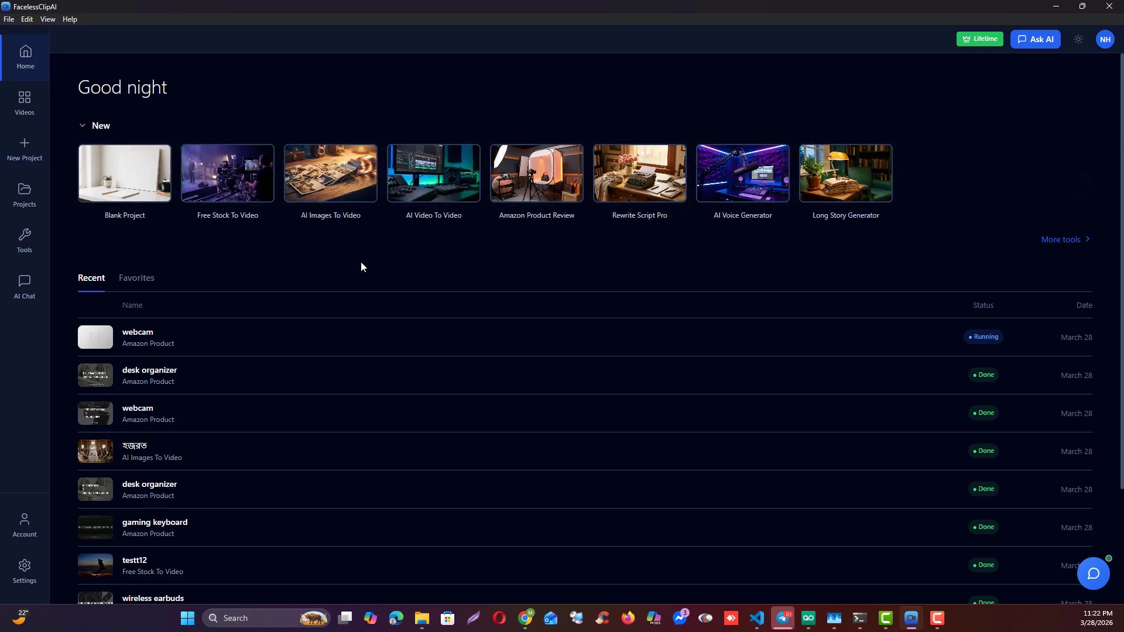
pyautogui.click(347, 186)
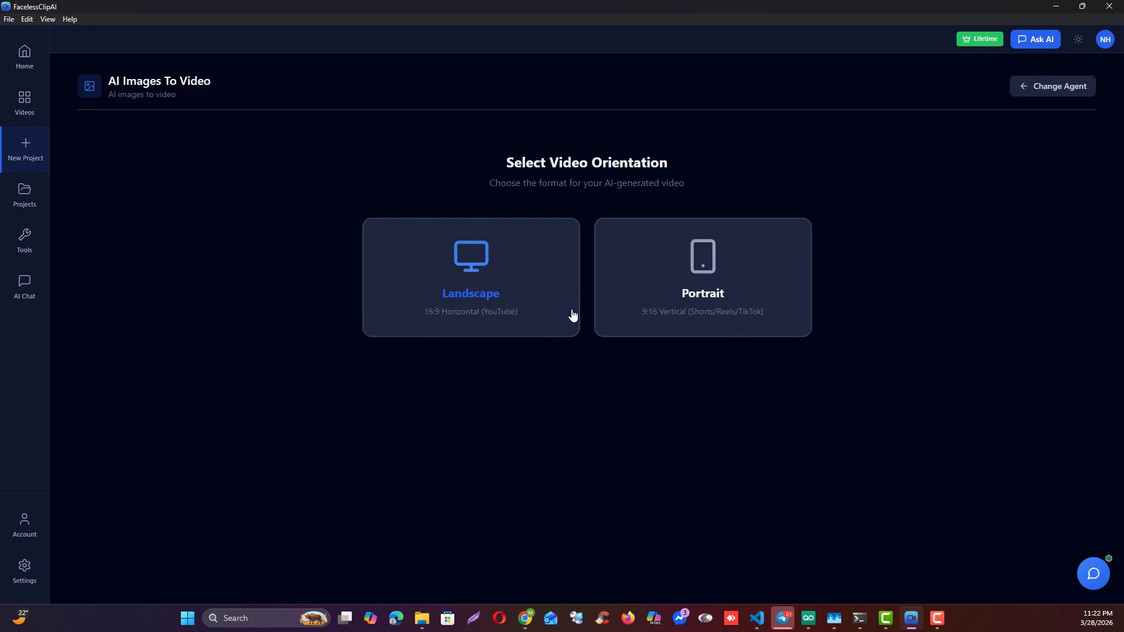
pyautogui.click(539, 290)
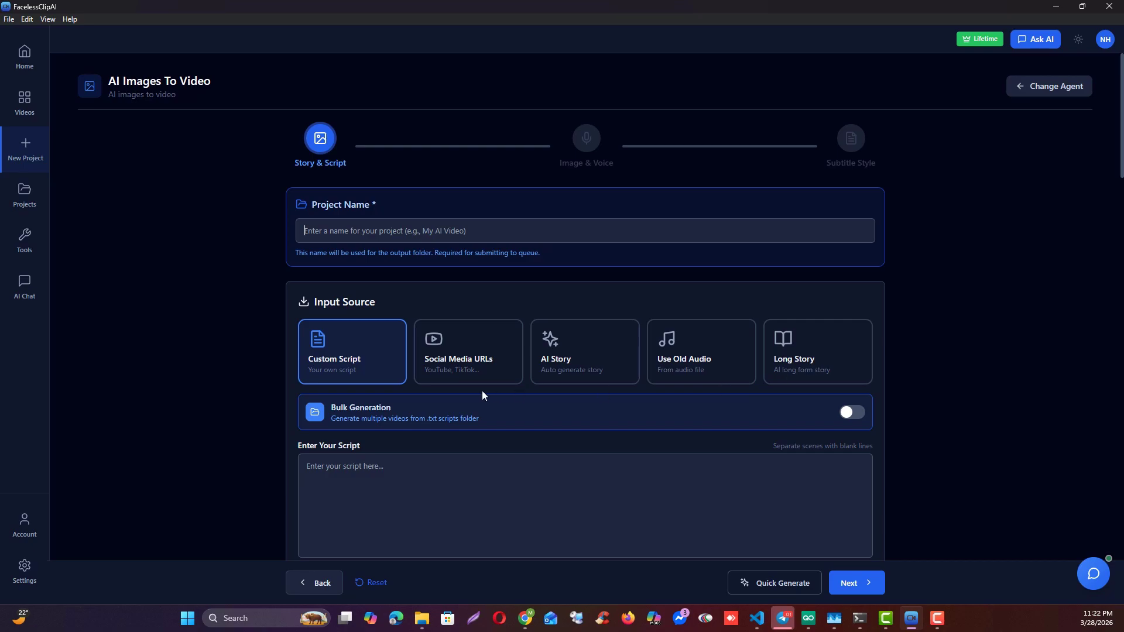
# Select Social Media URLs as the input source and examine its URL field, scene quantity, video quality and video options.
pyautogui.scroll(-2, 482, 391)
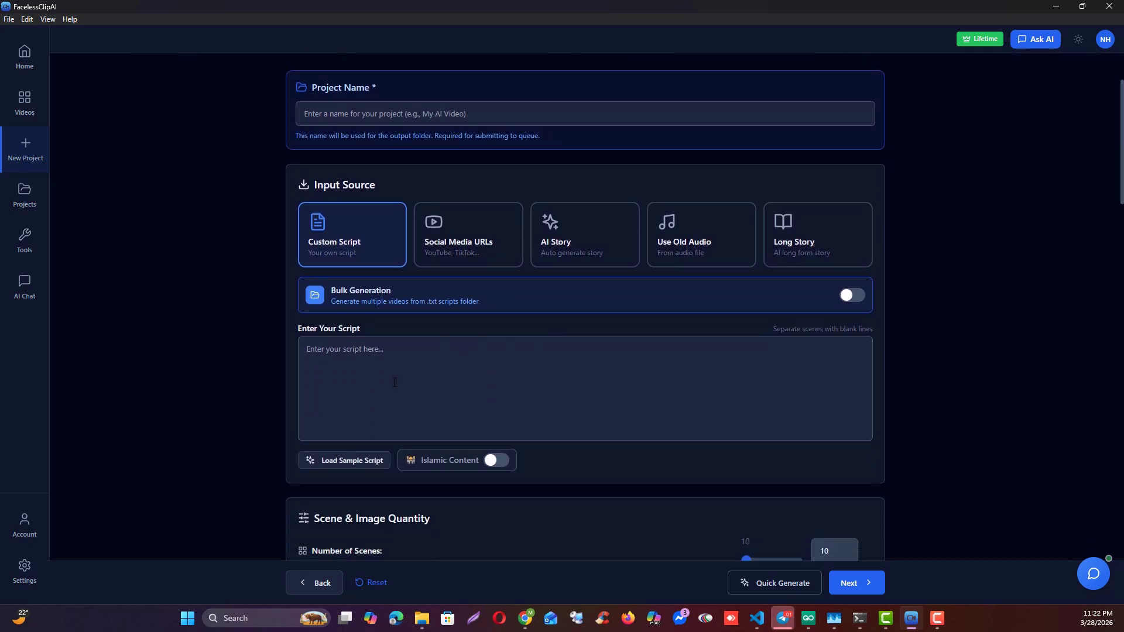
pyautogui.click(477, 251)
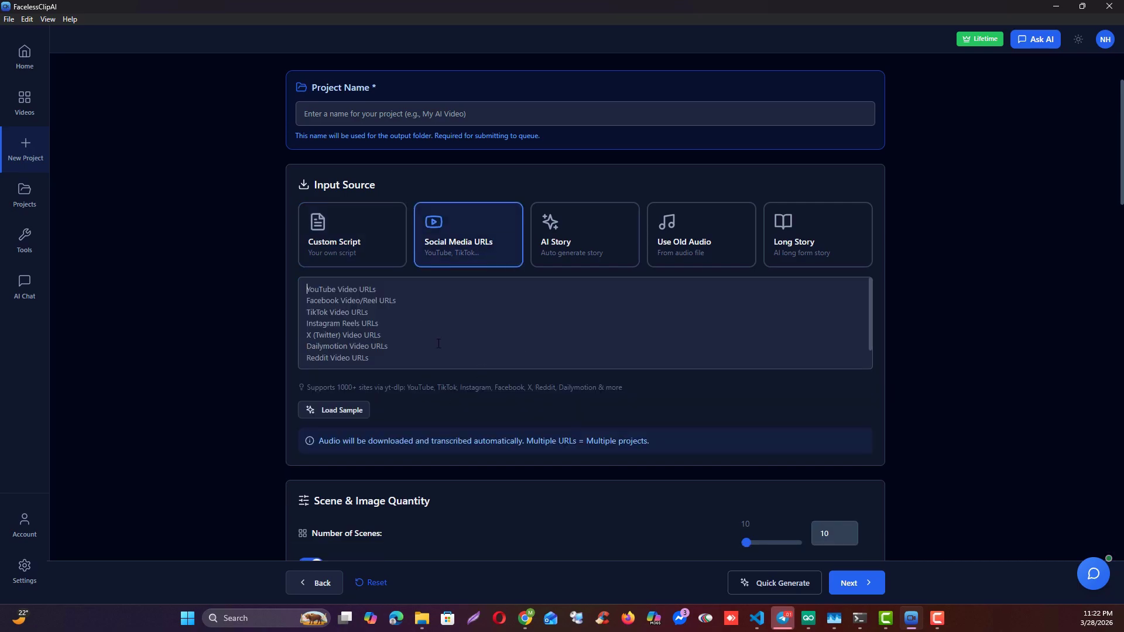
pyautogui.scroll(-15, 269, 378)
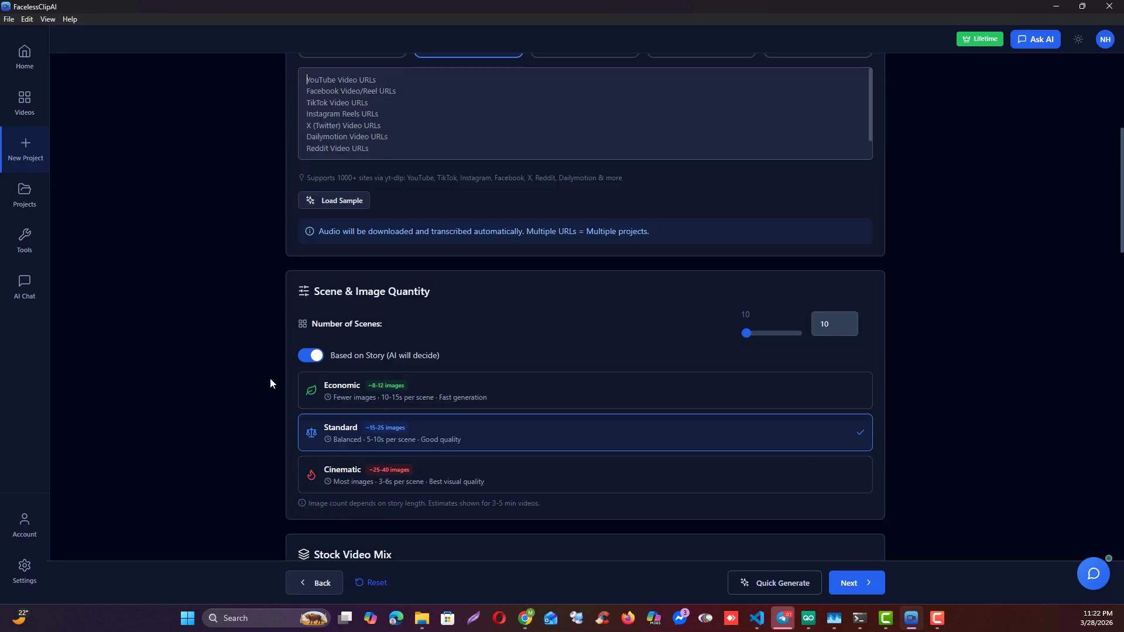
pyautogui.scroll(-2, 271, 379)
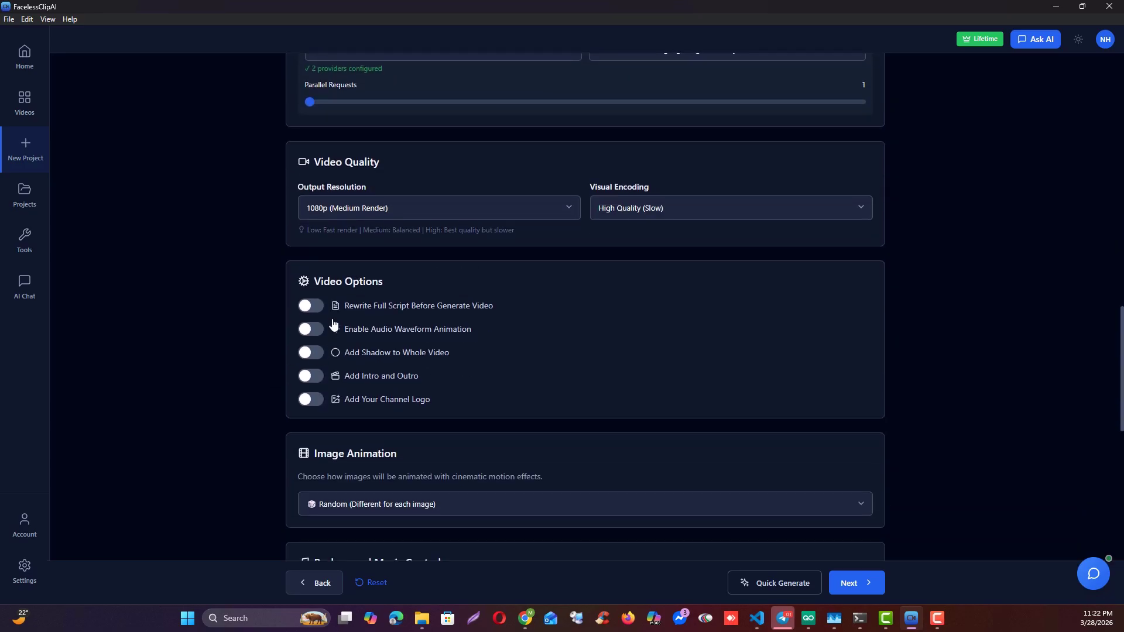
pyautogui.click(311, 306)
pyautogui.click(311, 306)
pyautogui.scroll(6, 261, 394)
pyautogui.scroll(8, 262, 392)
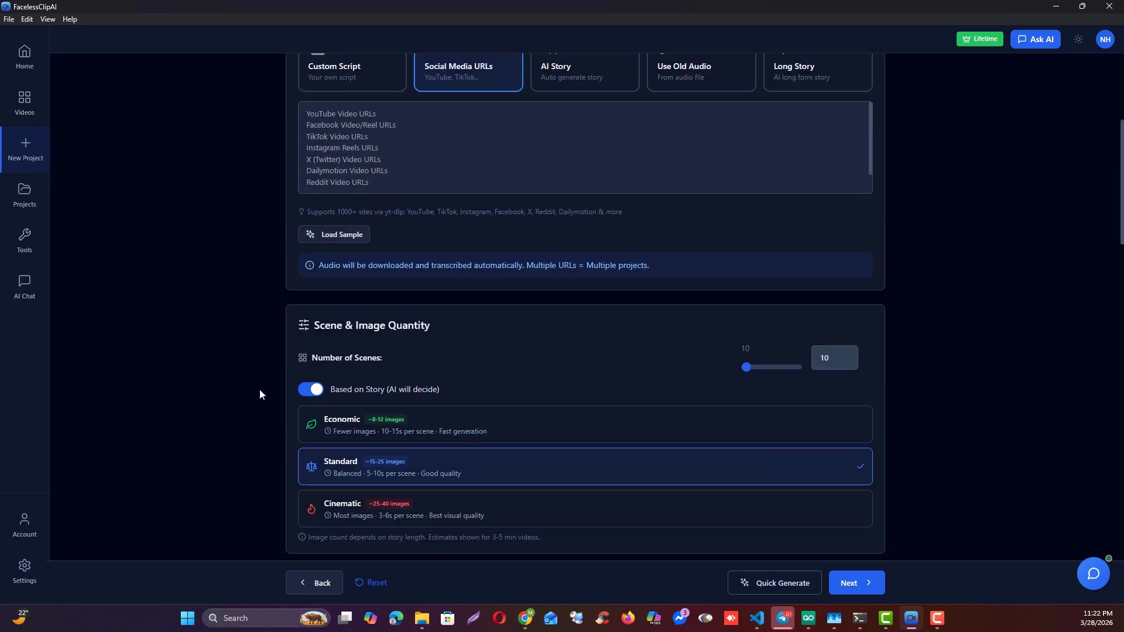
pyautogui.scroll(2, 262, 391)
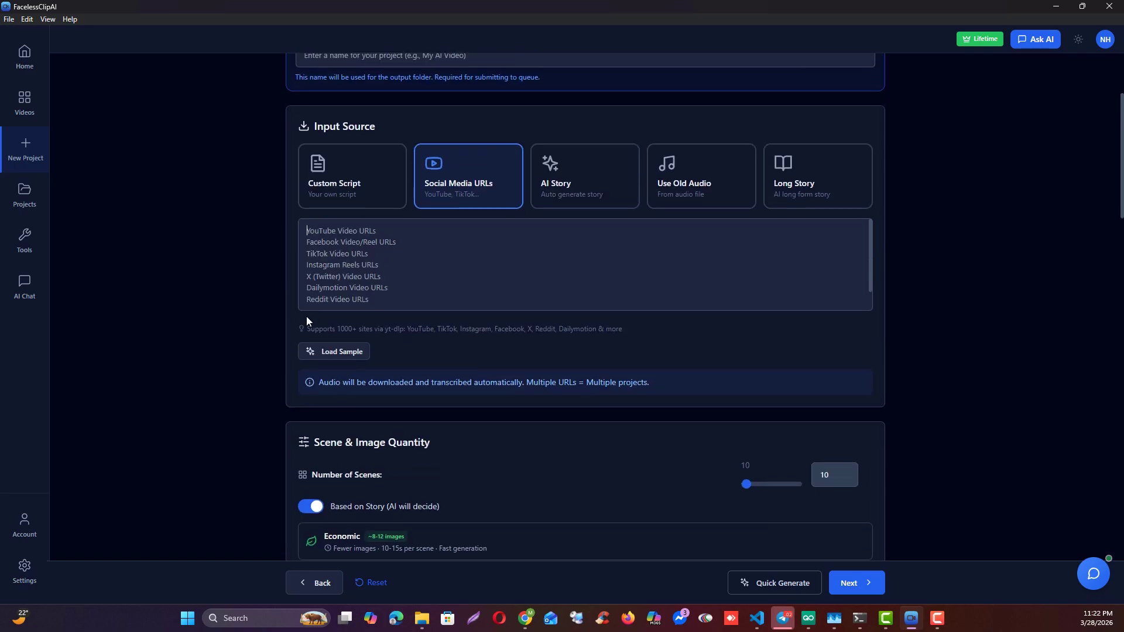
pyautogui.scroll(2, 258, 325)
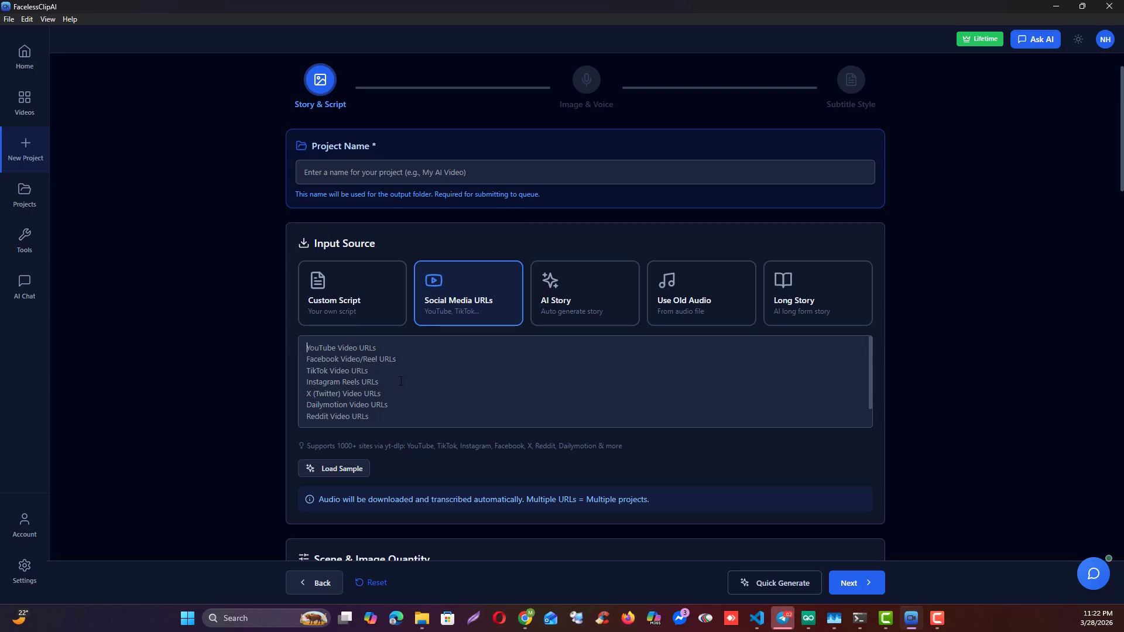
# Select AI Story as the input source and examine its story topic, length, language and scene quantity options.
pyautogui.click(582, 314)
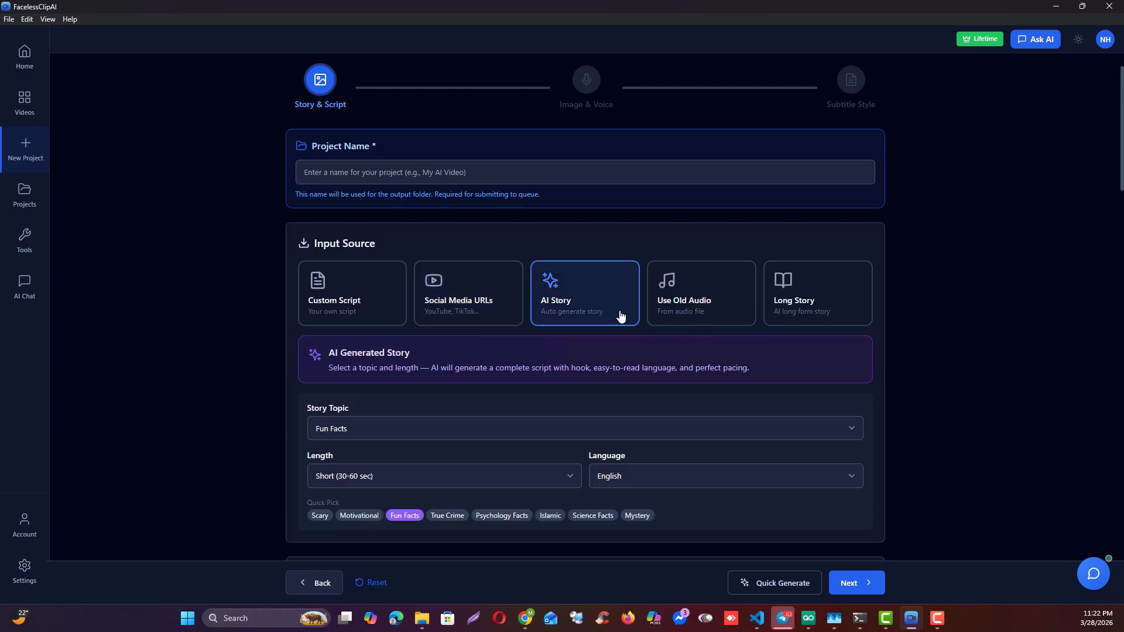
pyautogui.scroll(-3, 410, 269)
pyautogui.click(400, 258)
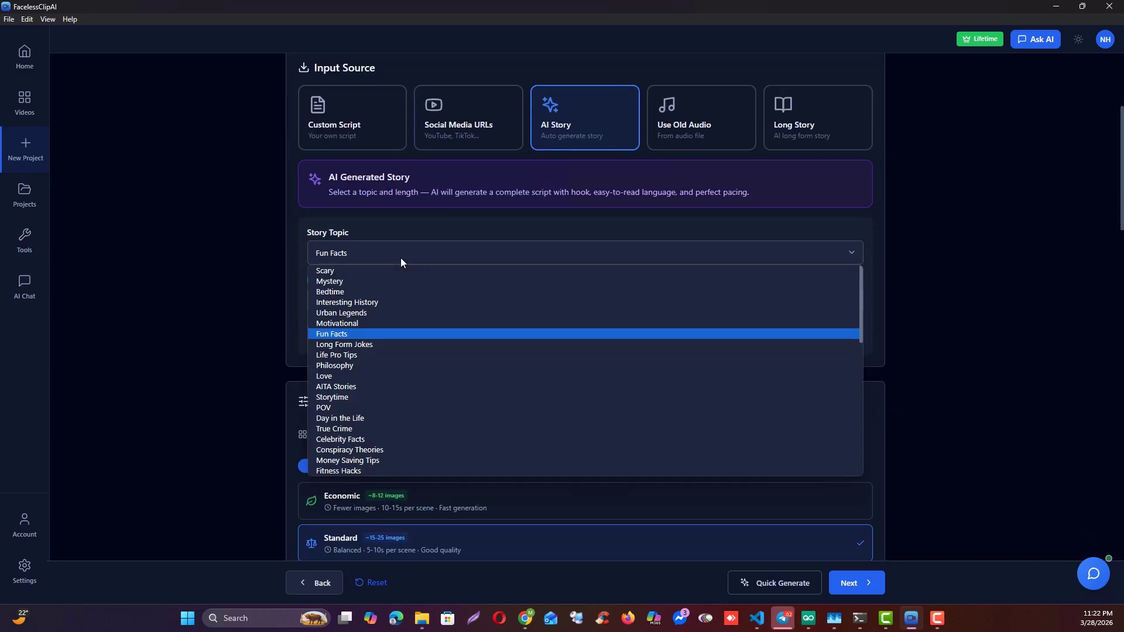
pyautogui.click(400, 257)
pyautogui.click(388, 300)
pyautogui.click(402, 301)
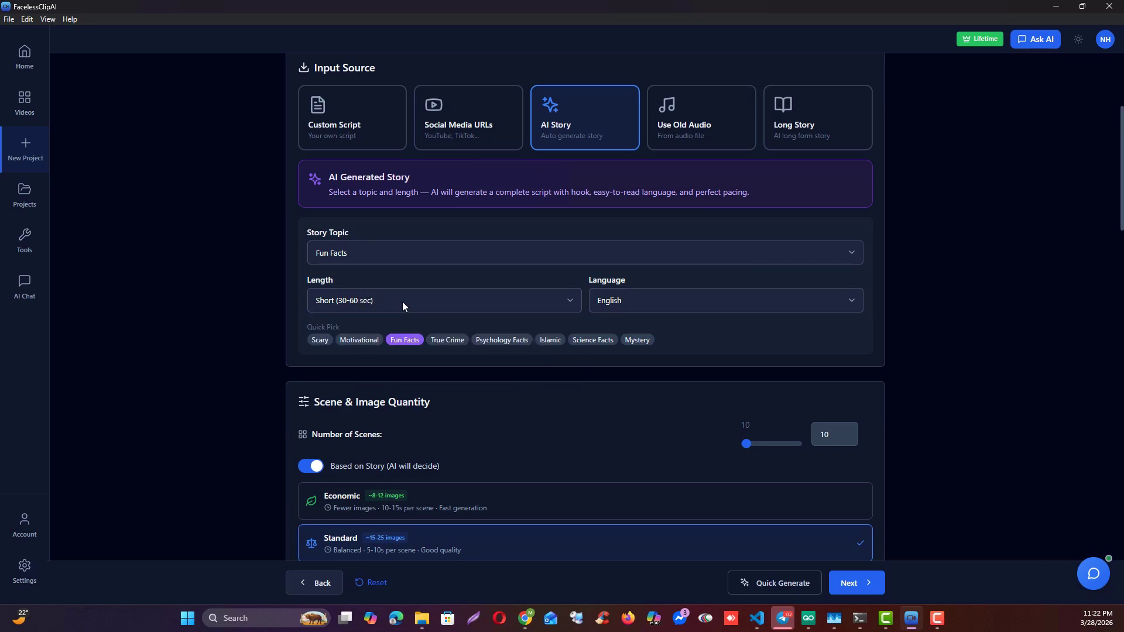
pyautogui.click(614, 308)
pyautogui.click(581, 318)
pyautogui.scroll(-8, 286, 362)
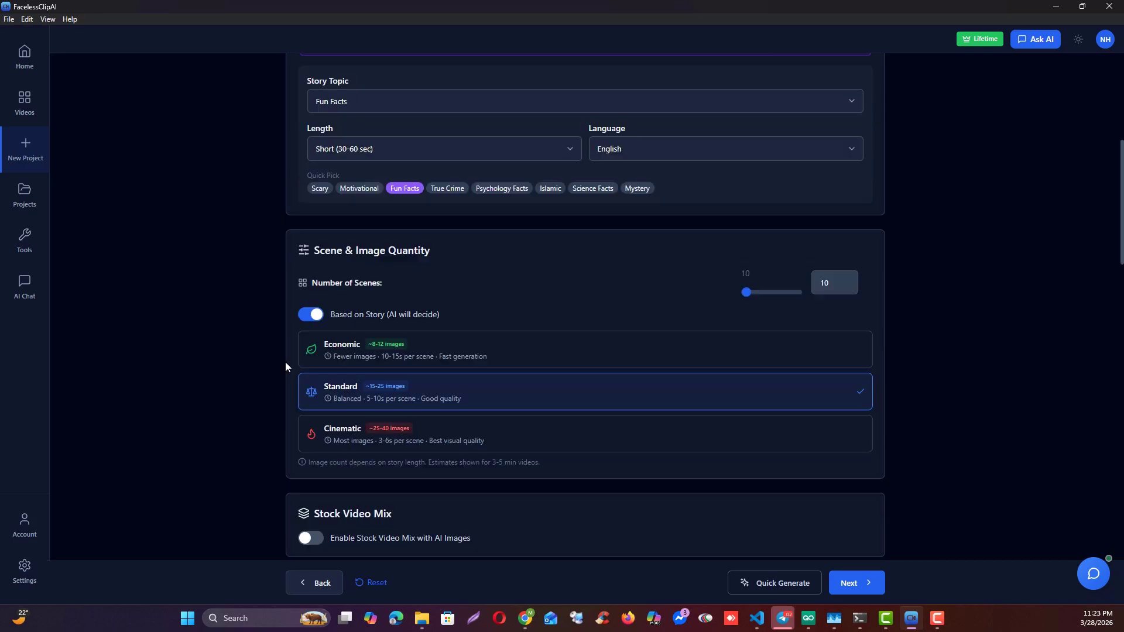
pyautogui.scroll(10, 286, 361)
# Select Use Old Audio as the input source and examine its audio file and scene quantity settings.
pyautogui.click(701, 252)
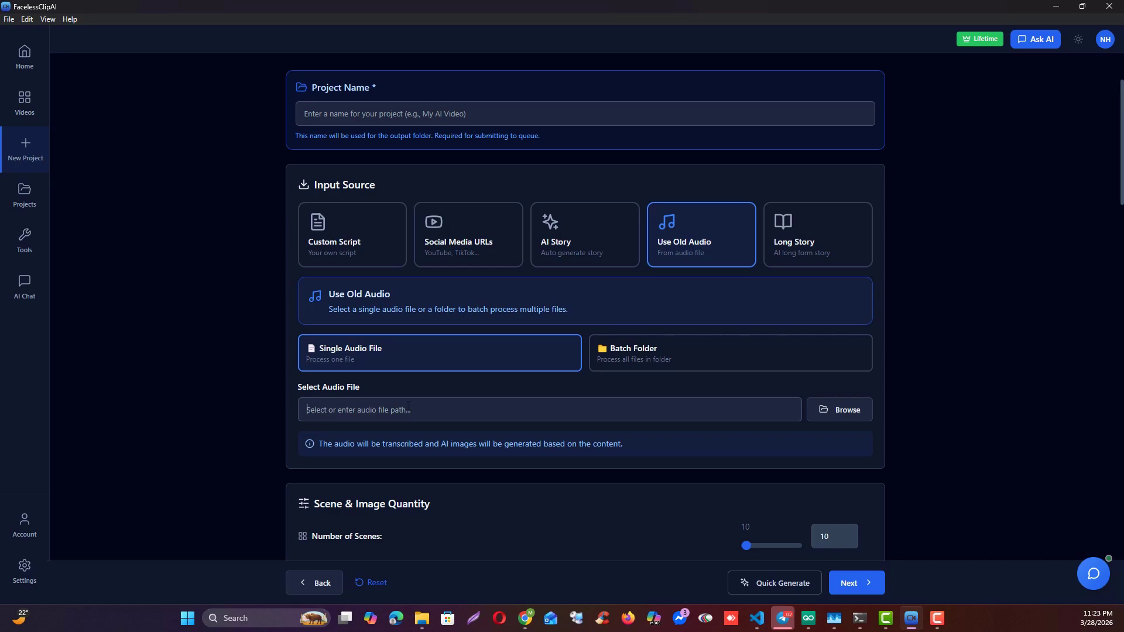
pyautogui.scroll(-5, 575, 469)
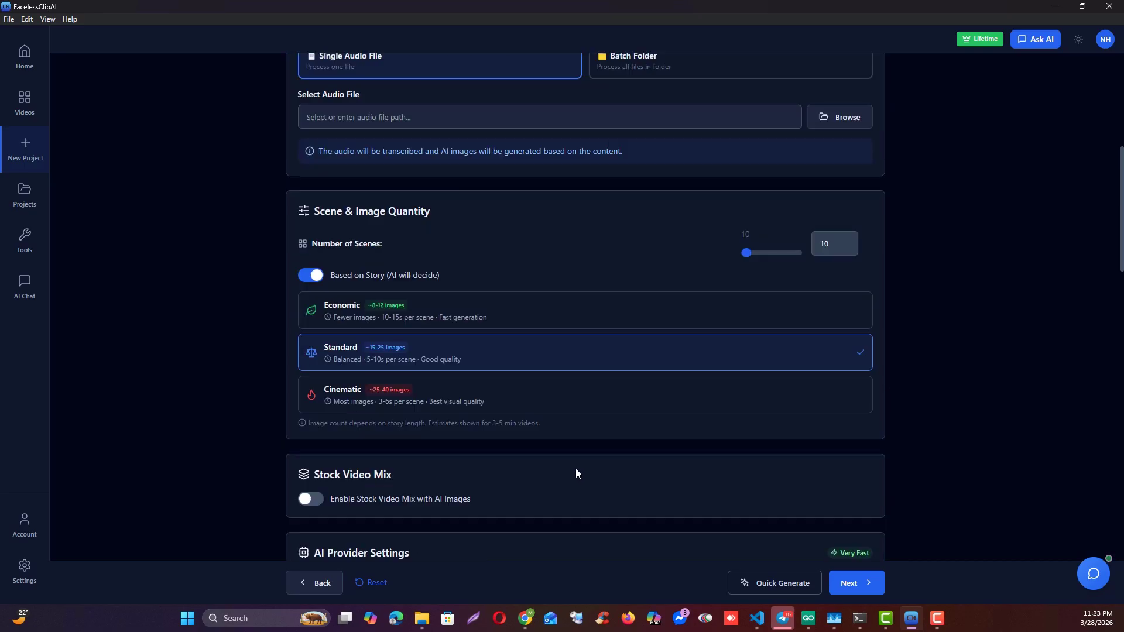
pyautogui.scroll(7, 527, 477)
# Select Long Story as the input source and examine its script type, point of view, word count and scene settings.
pyautogui.click(779, 382)
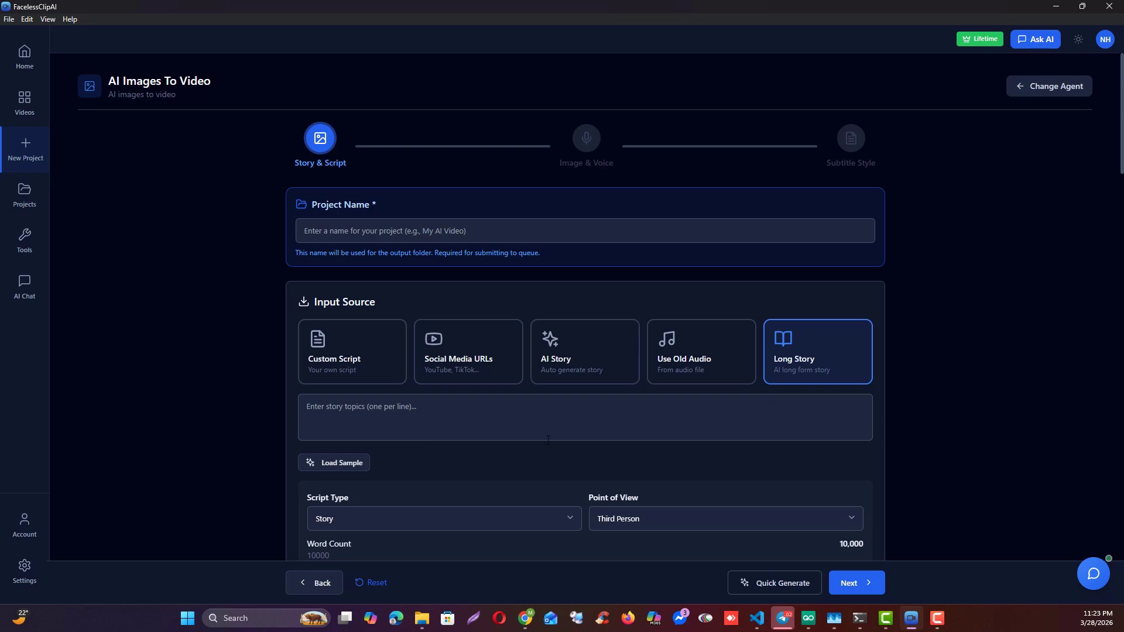
pyautogui.scroll(-2, 548, 440)
pyautogui.scroll(-2, 394, 449)
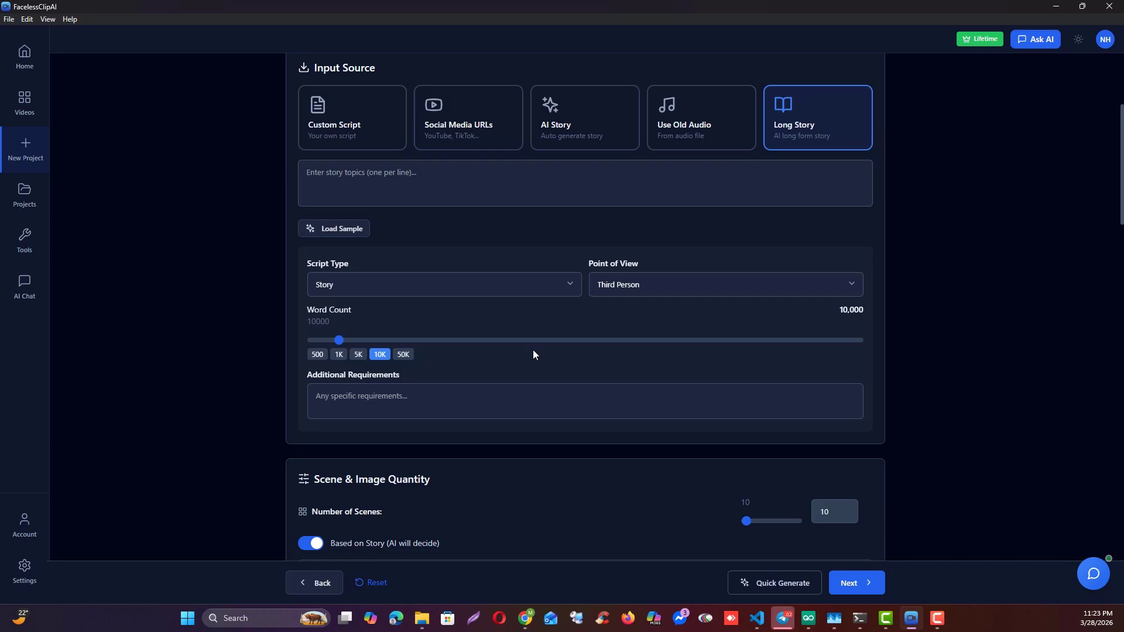
pyautogui.scroll(-6, 596, 478)
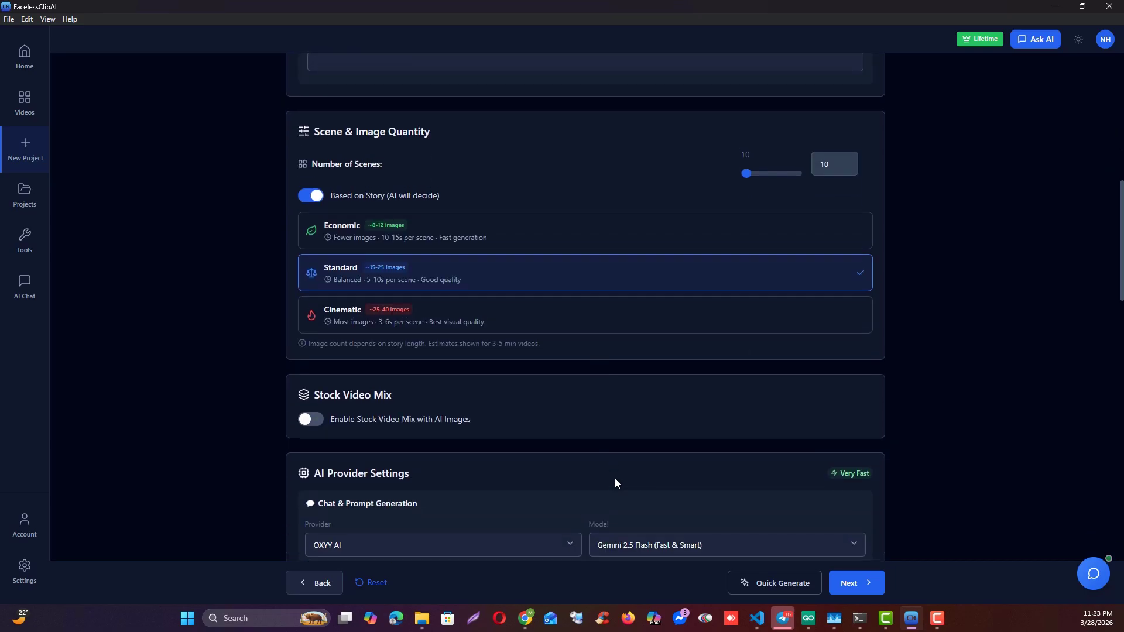
pyautogui.scroll(10, 616, 480)
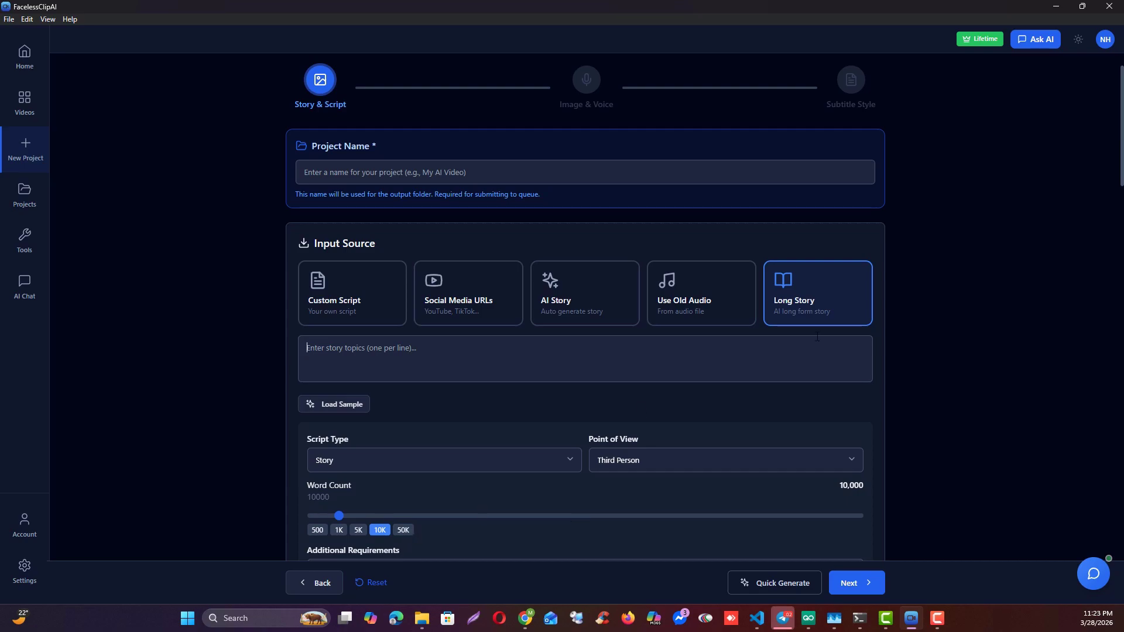
# Select Custom Script as the input source and examine its script field and bulk generation option.
pyautogui.click(358, 318)
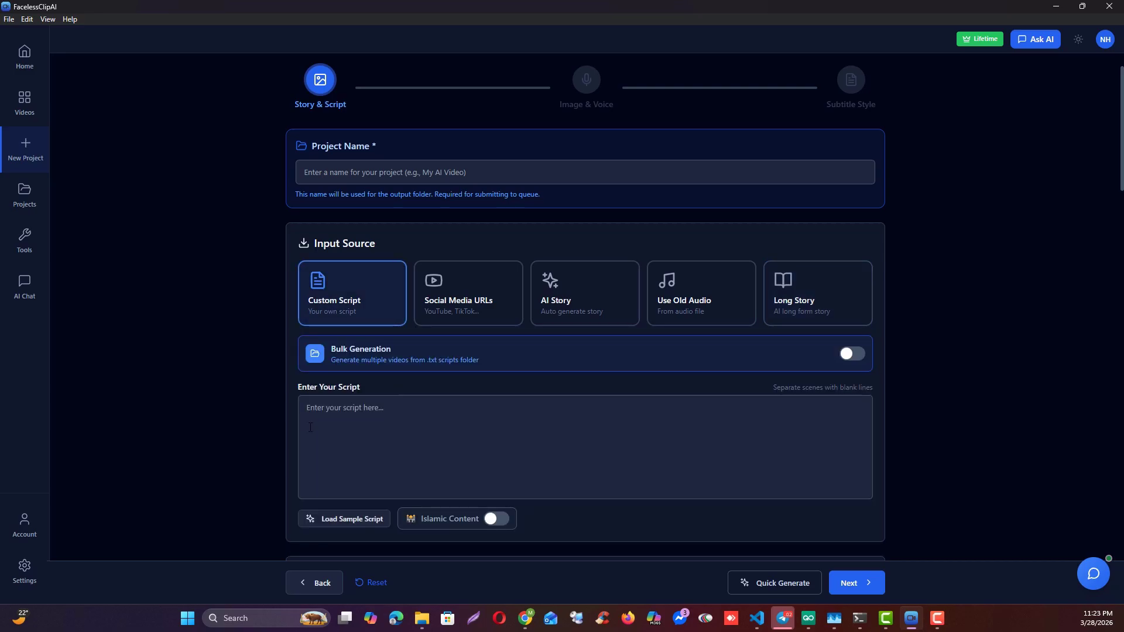
pyautogui.scroll(-5, 280, 419)
pyautogui.scroll(4, 280, 419)
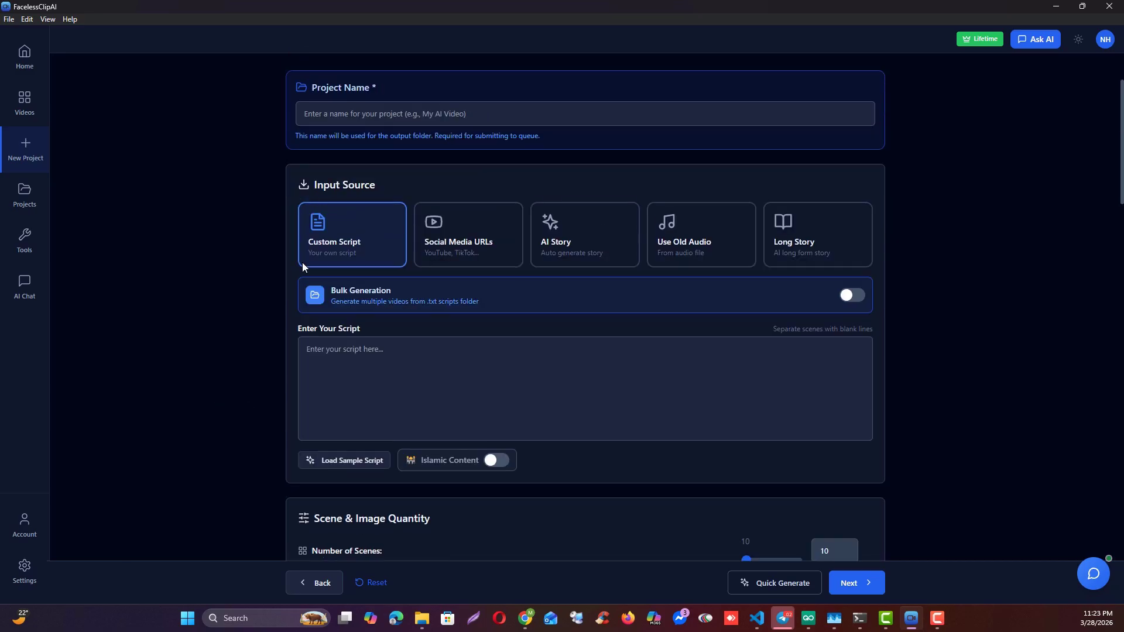
# Try the Cinematic image quantity preset and switch back to Standard.
pyautogui.scroll(-7, 376, 434)
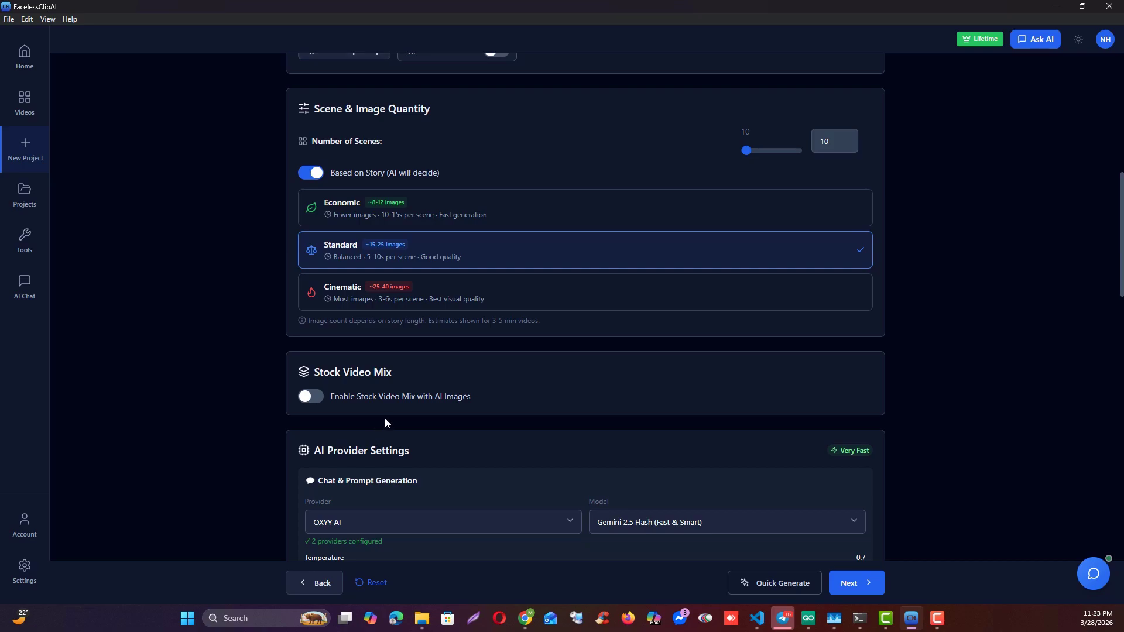
pyautogui.click(357, 302)
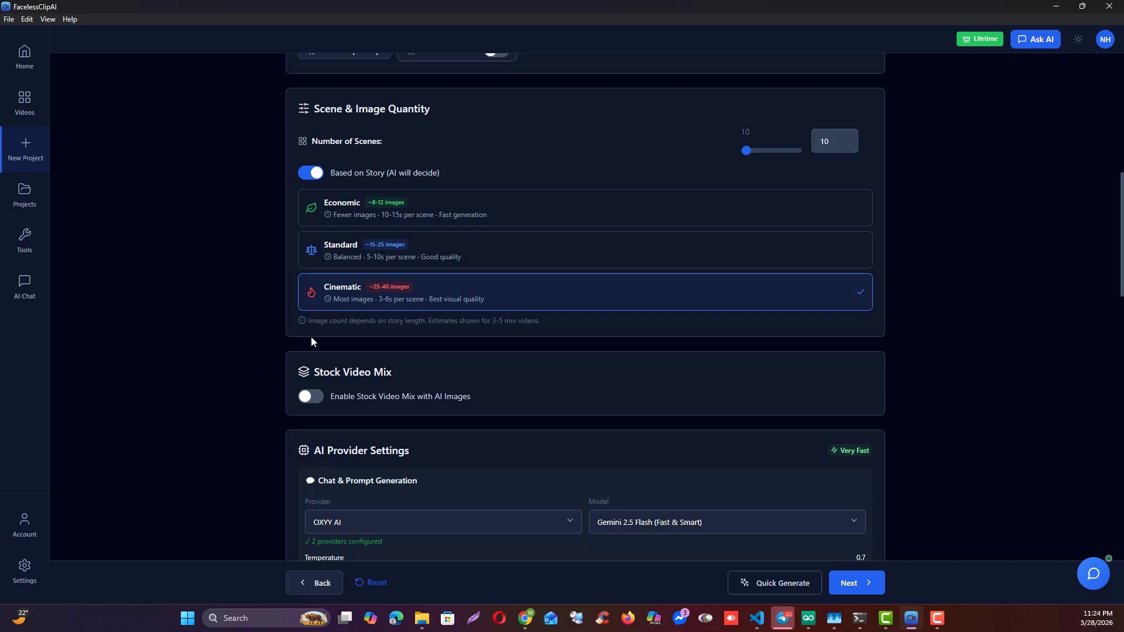
pyautogui.click(360, 262)
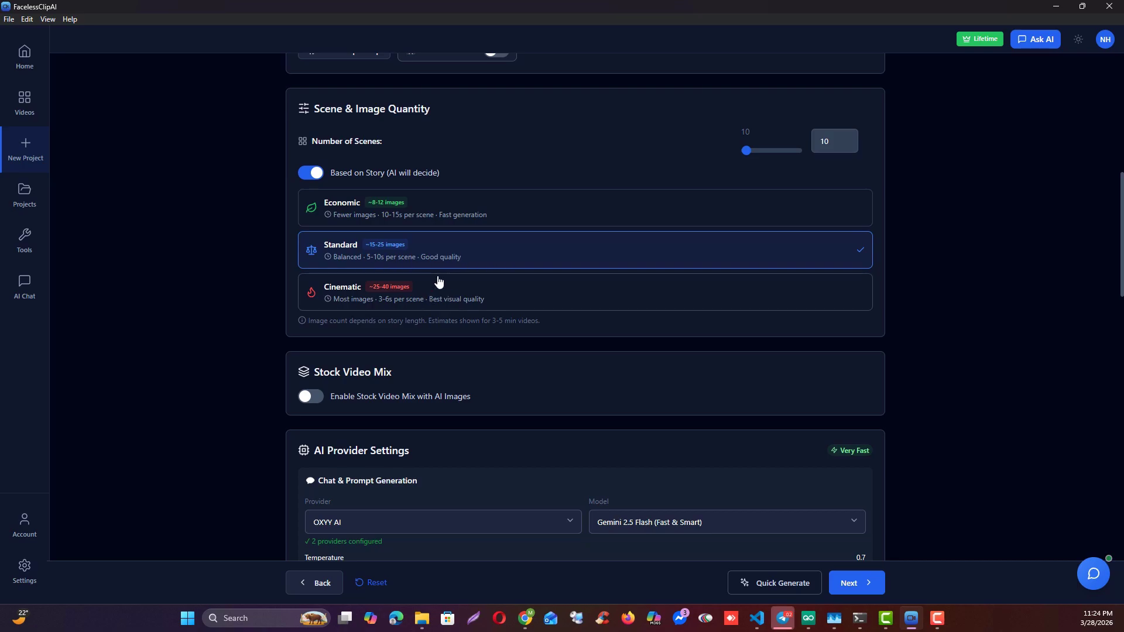
# Enable Stock Video Mix with AI Images to examine its mix pattern and download options, and disable it again.
pyautogui.scroll(-2, 499, 348)
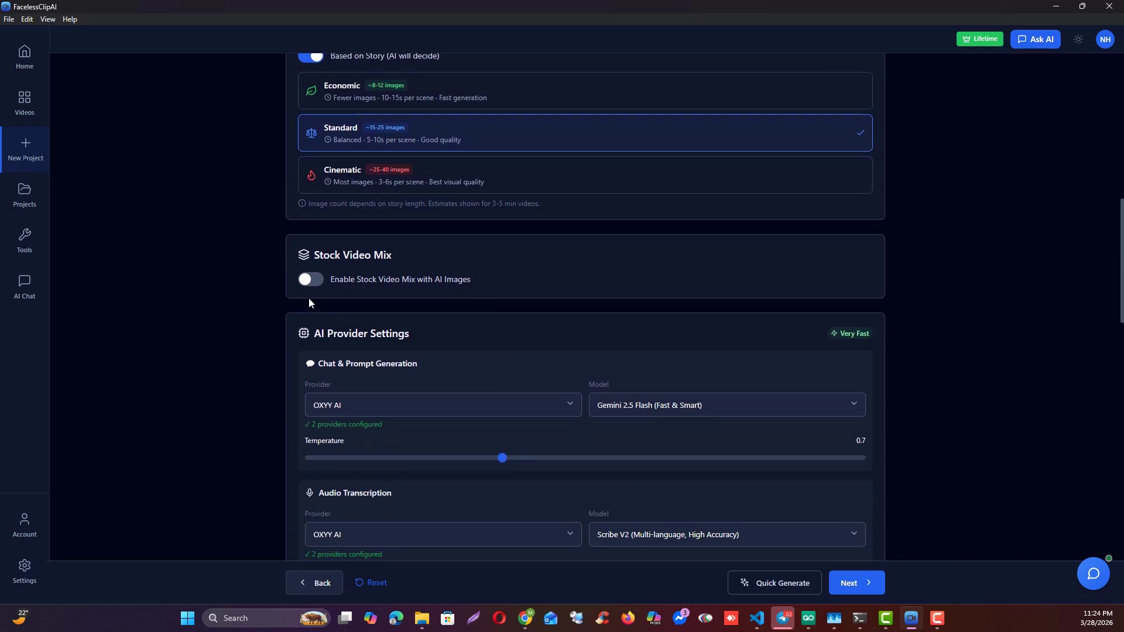
pyautogui.click(314, 289)
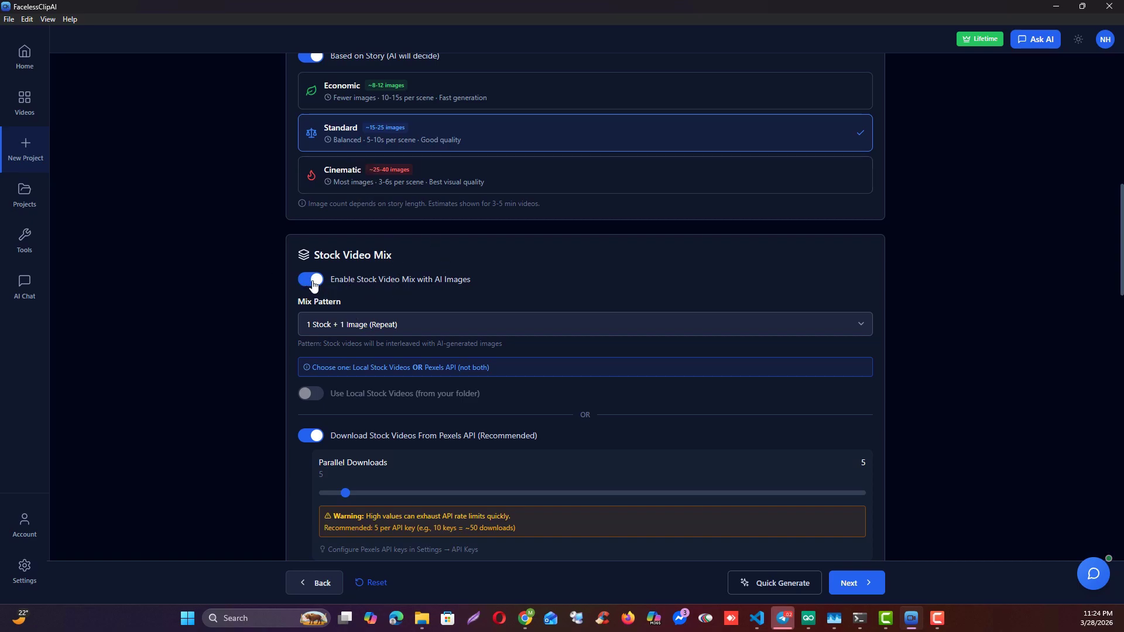
pyautogui.click(314, 284)
# Examine the available providers for Chat & Prompt Generation, keeping OXYY AI selected.
pyautogui.scroll(-2, 240, 357)
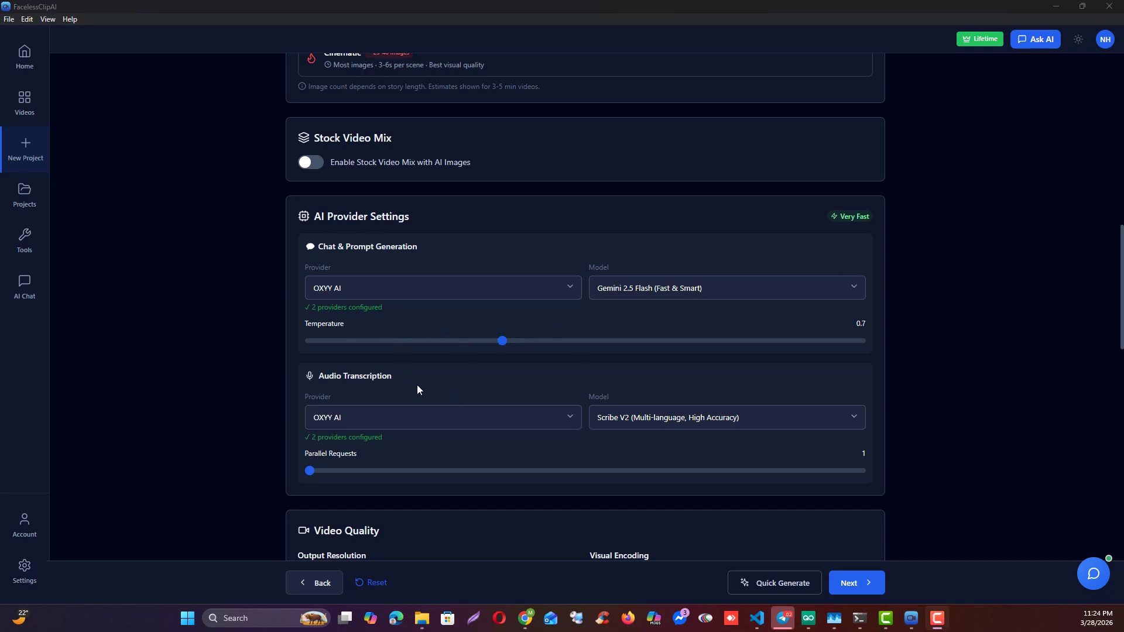
pyautogui.scroll(-1, 417, 385)
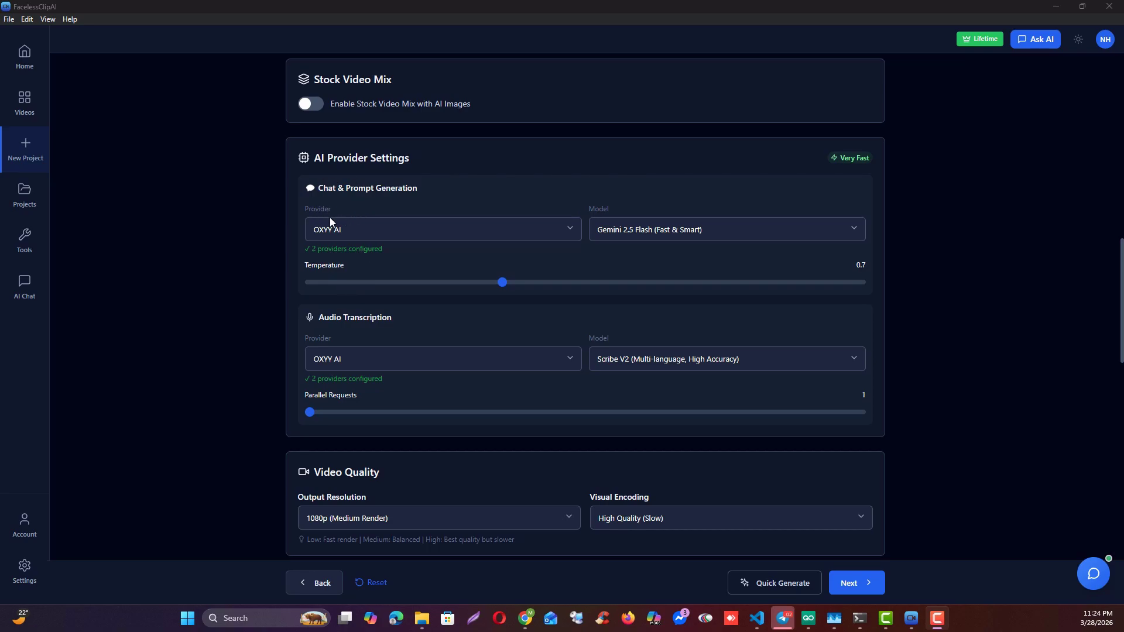
pyautogui.click(359, 231)
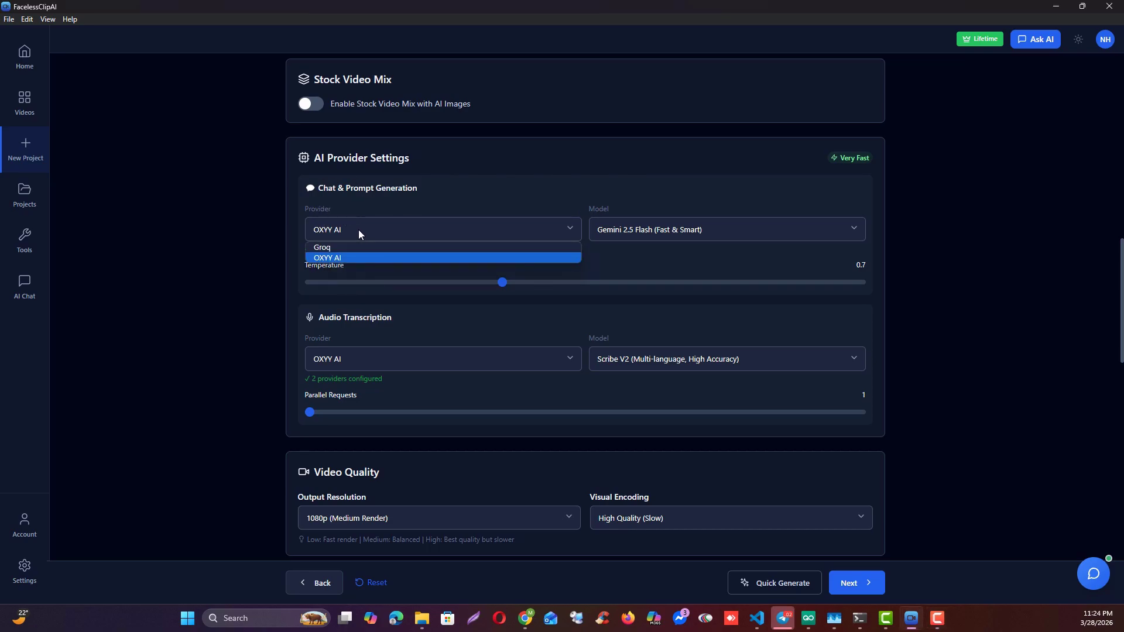
pyautogui.click(358, 230)
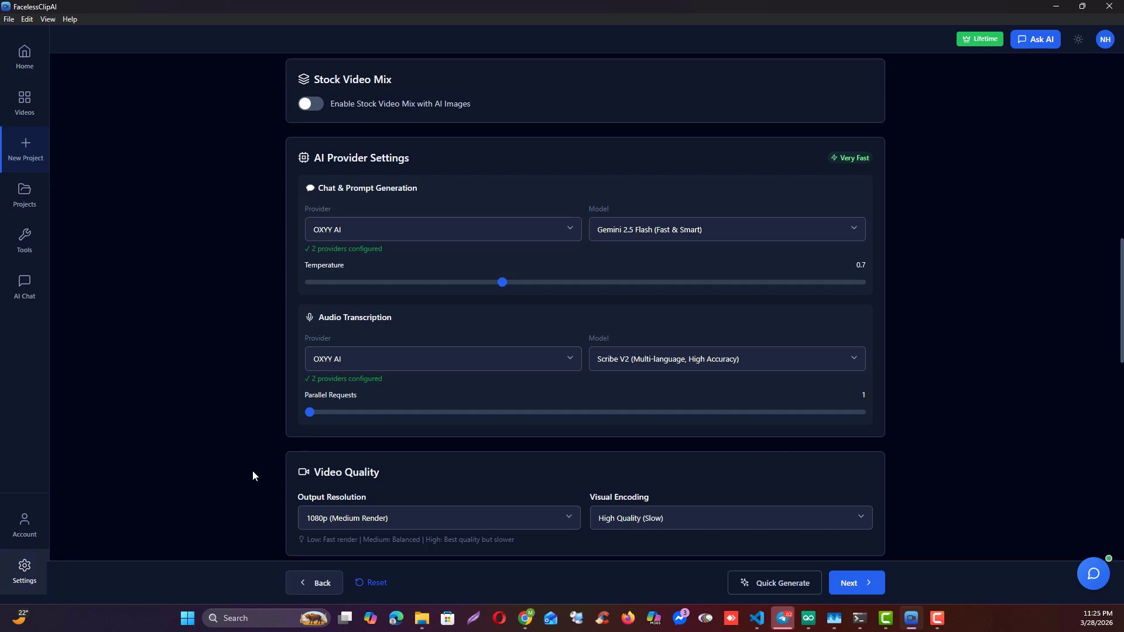
pyautogui.click(354, 237)
pyautogui.click(394, 236)
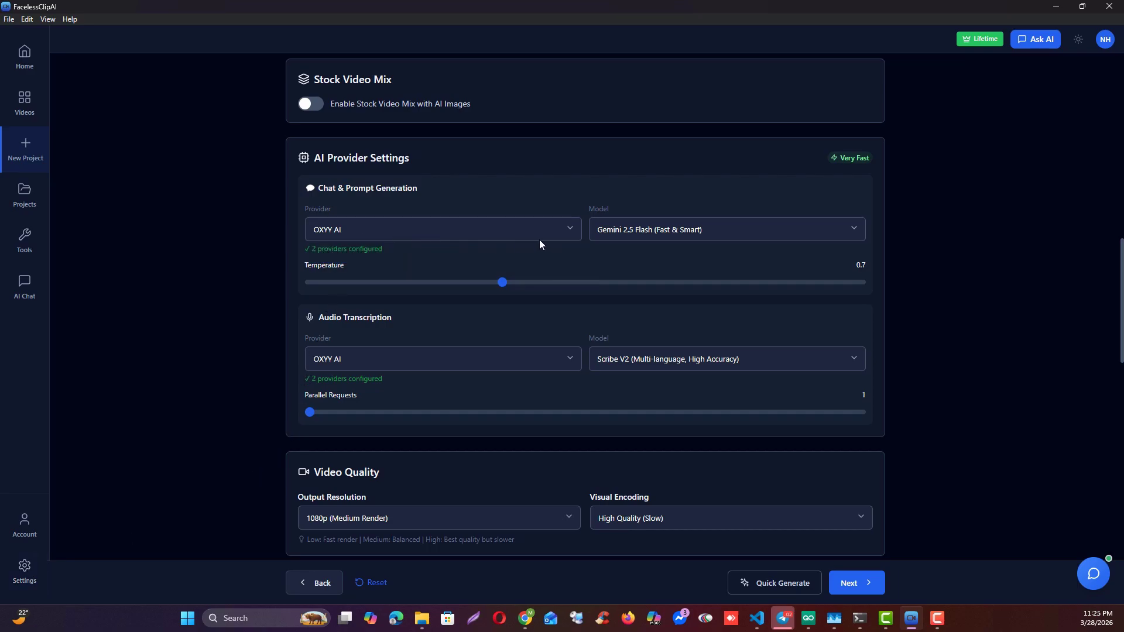
pyautogui.click(495, 232)
pyautogui.click(494, 233)
# Examine the model choices for Chat & Prompt Generation, keeping Gemini 2.5 Flash (Fast & Smart) selected.
pyautogui.click(640, 240)
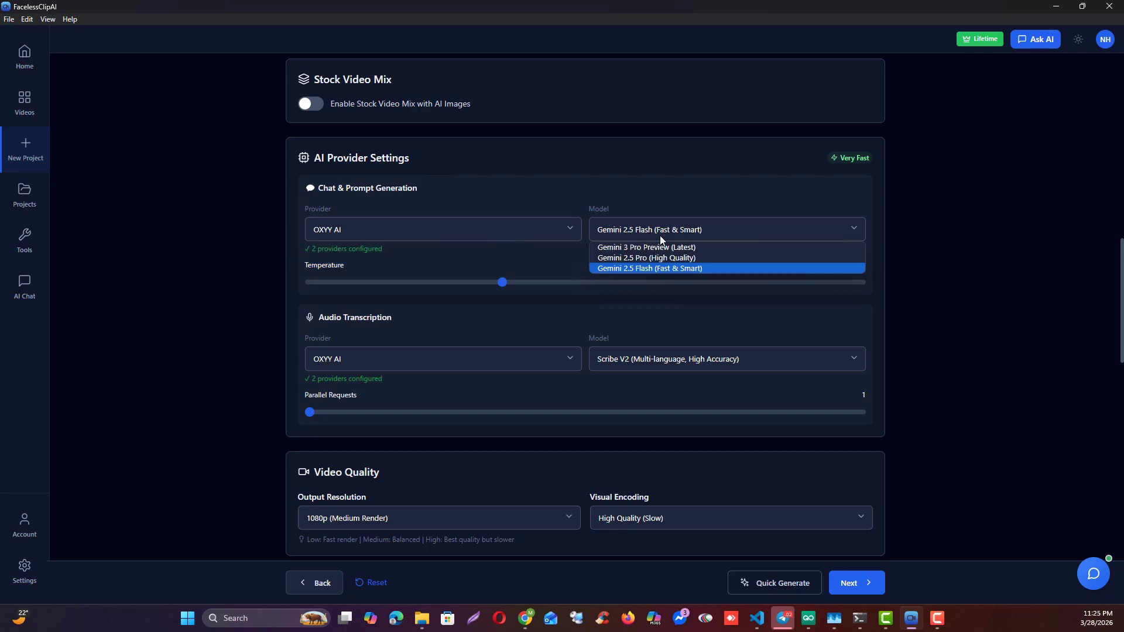
pyautogui.click(659, 235)
pyautogui.click(621, 231)
pyautogui.click(621, 231)
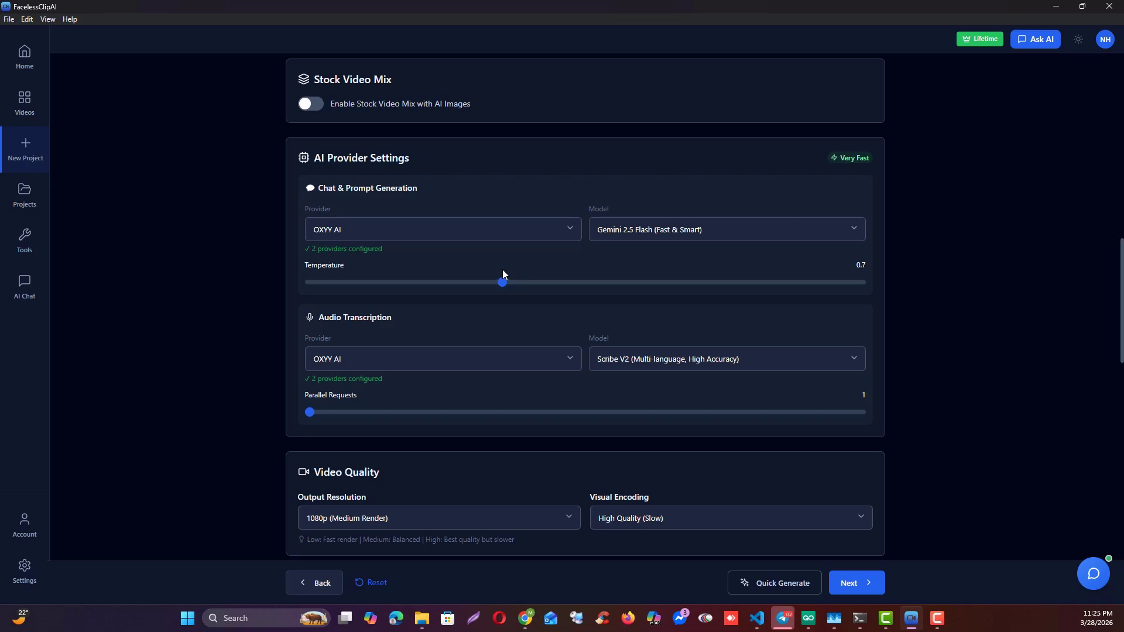
# Review the settings from scene quantity to video options and recheck the provider choices for Chat & Prompt Generation.
pyautogui.scroll(10, 472, 369)
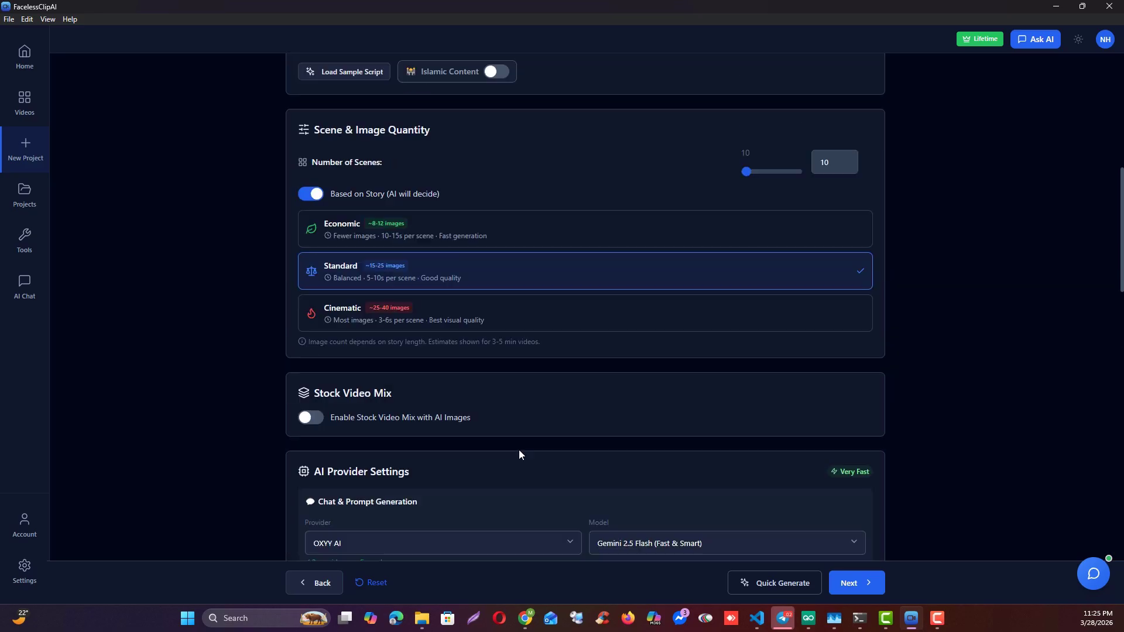
pyautogui.scroll(-10, 519, 454)
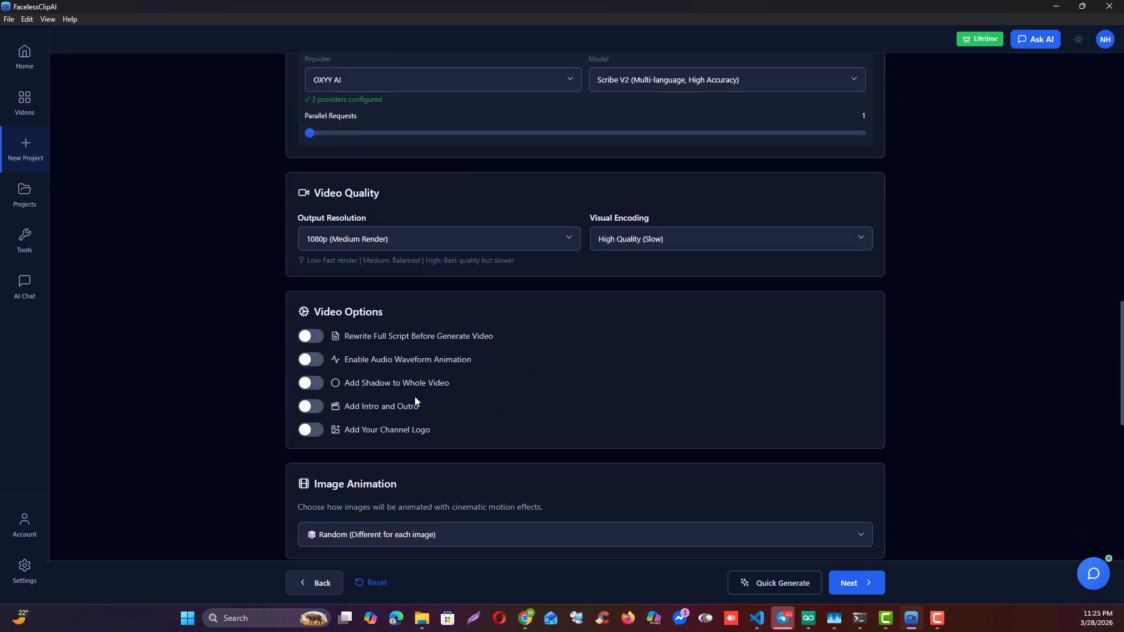
pyautogui.scroll(6, 334, 375)
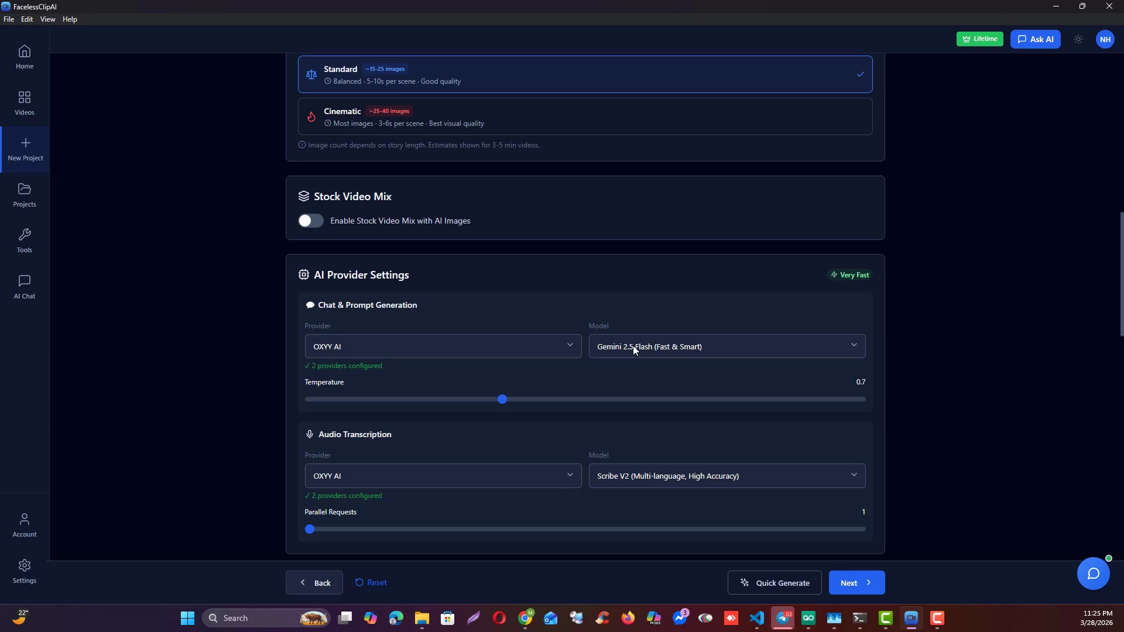
pyautogui.scroll(-4, 404, 431)
pyautogui.scroll(3, 437, 467)
pyautogui.click(403, 293)
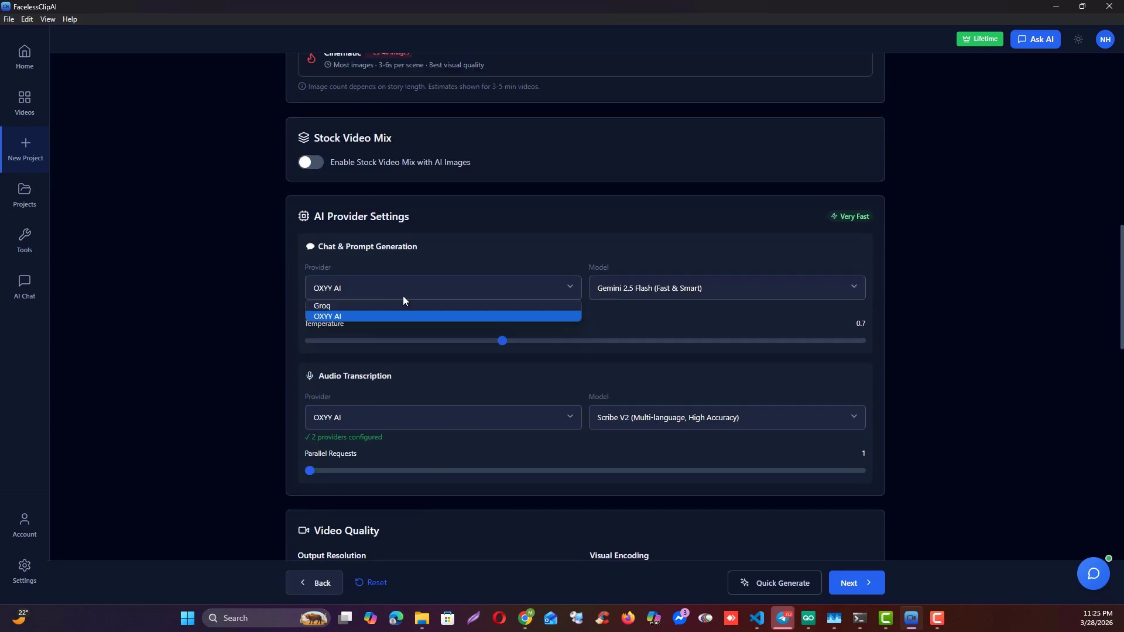
pyautogui.click(438, 288)
# Examine the available providers for Audio Transcription, keeping OXYY AI selected.
pyautogui.scroll(-2, 389, 316)
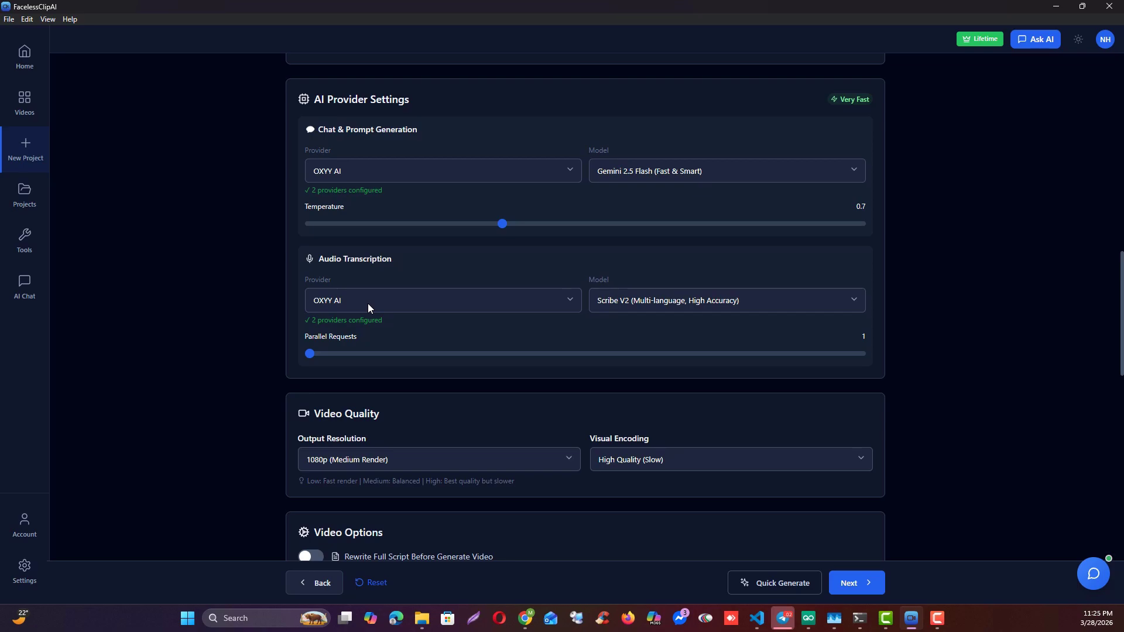
pyautogui.click(368, 307)
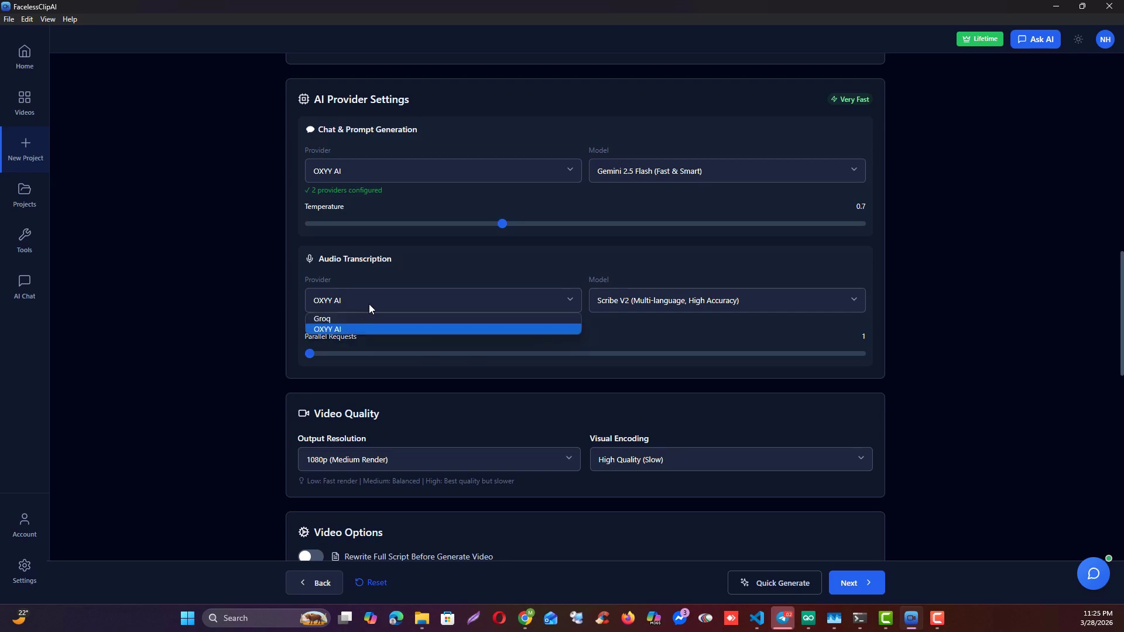
pyautogui.click(99, 531)
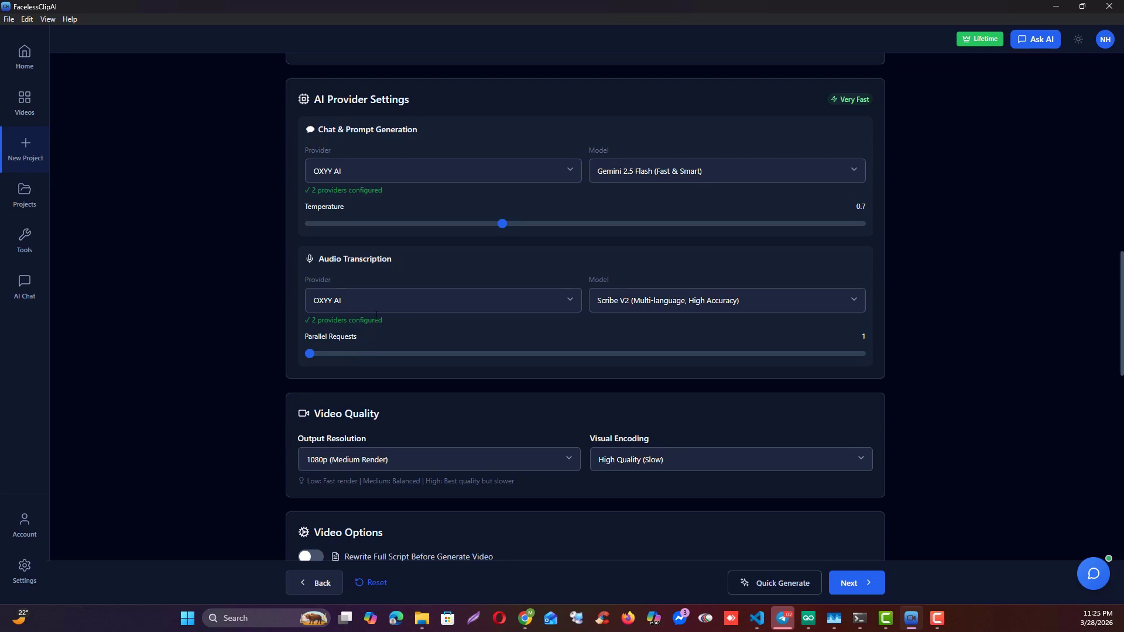
pyautogui.click(427, 301)
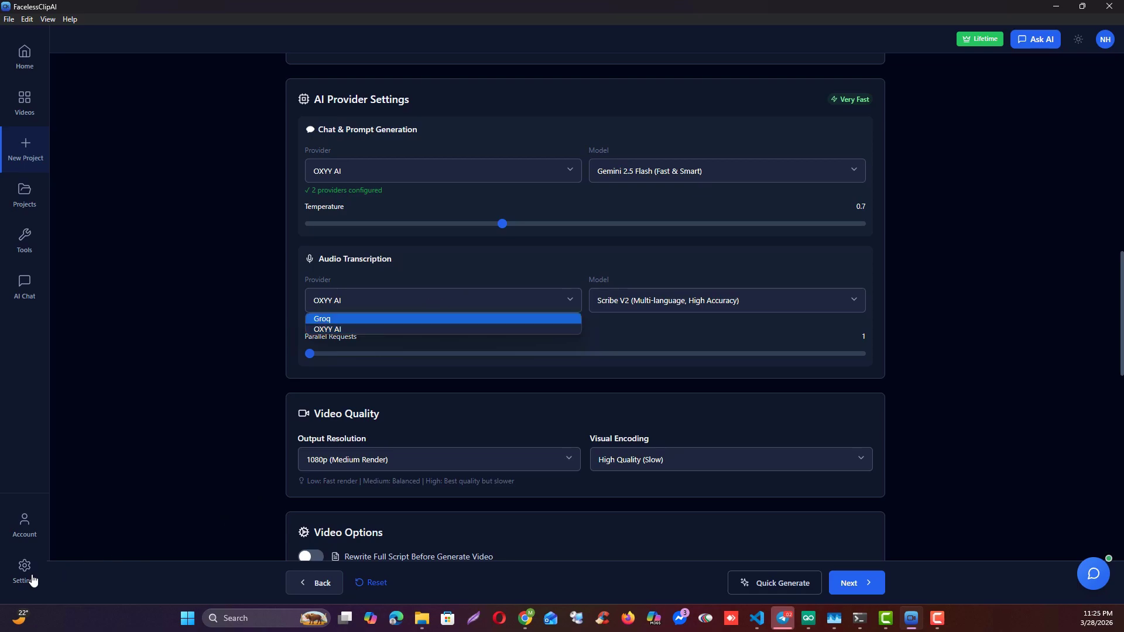
pyautogui.click(269, 268)
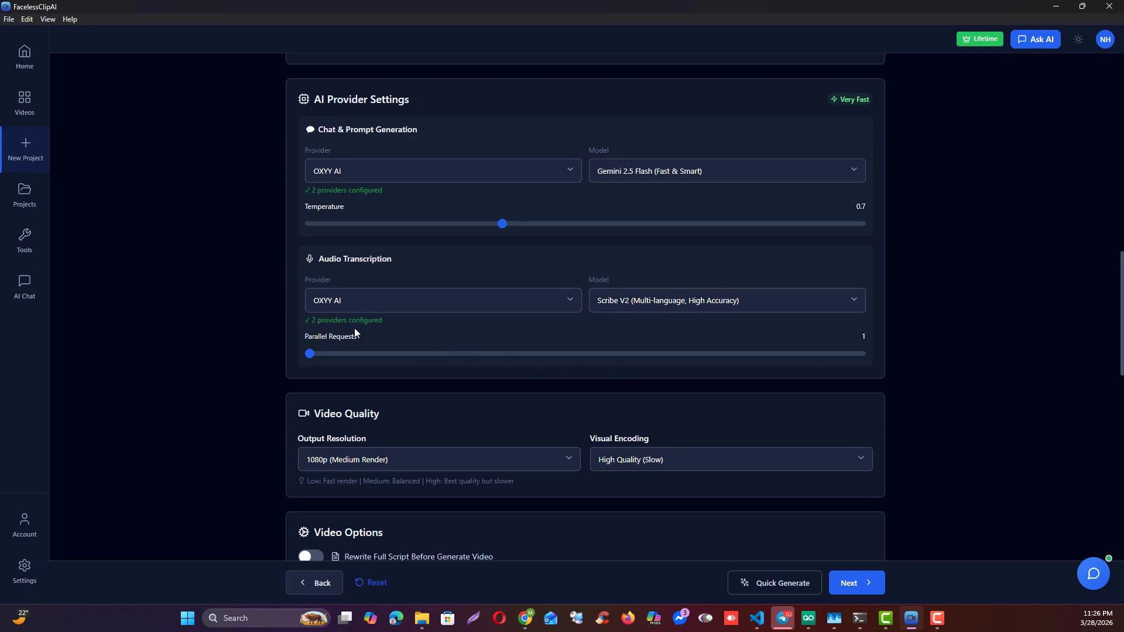
# Examine the Output Resolution choices in the video quality settings, keeping 1080p (Medium Render).
pyautogui.scroll(-4, 503, 415)
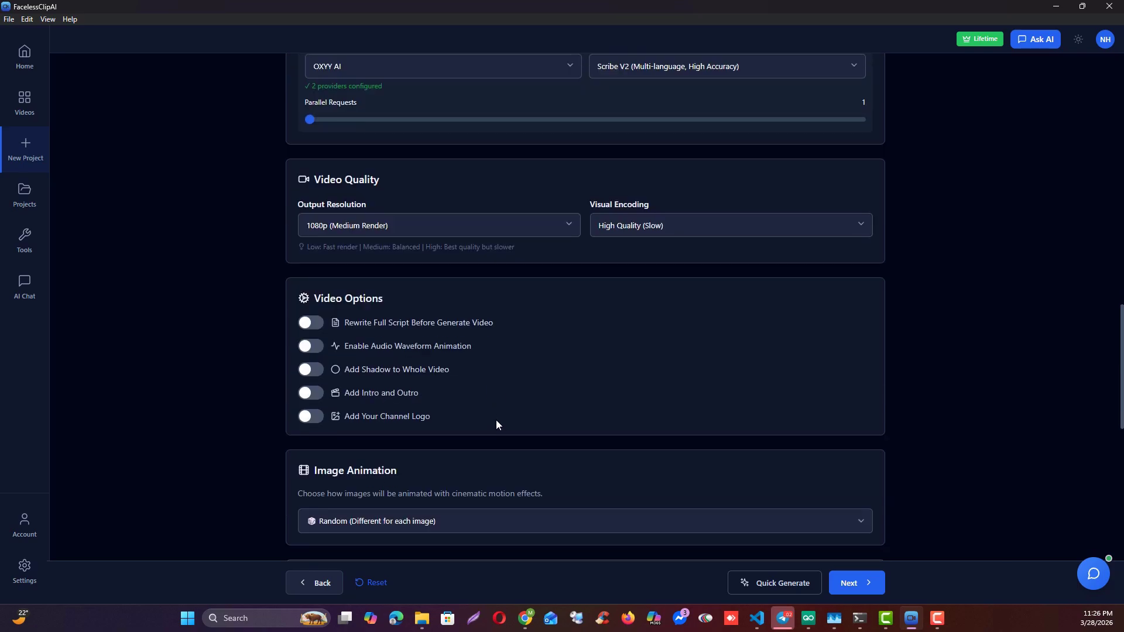
pyautogui.click(332, 229)
pyautogui.click(423, 224)
# Enable Add Shadow to Whole Video to examine its shadow opacity setting, and disable it again.
pyautogui.scroll(-1, 528, 367)
pyautogui.scroll(-2, 529, 368)
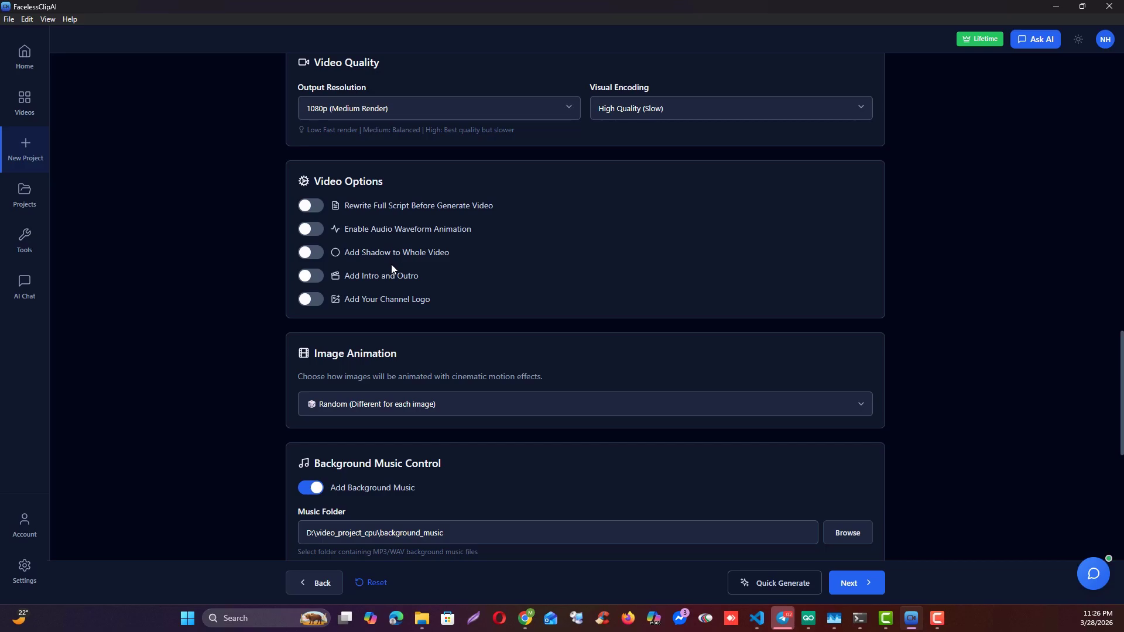
pyautogui.click(312, 256)
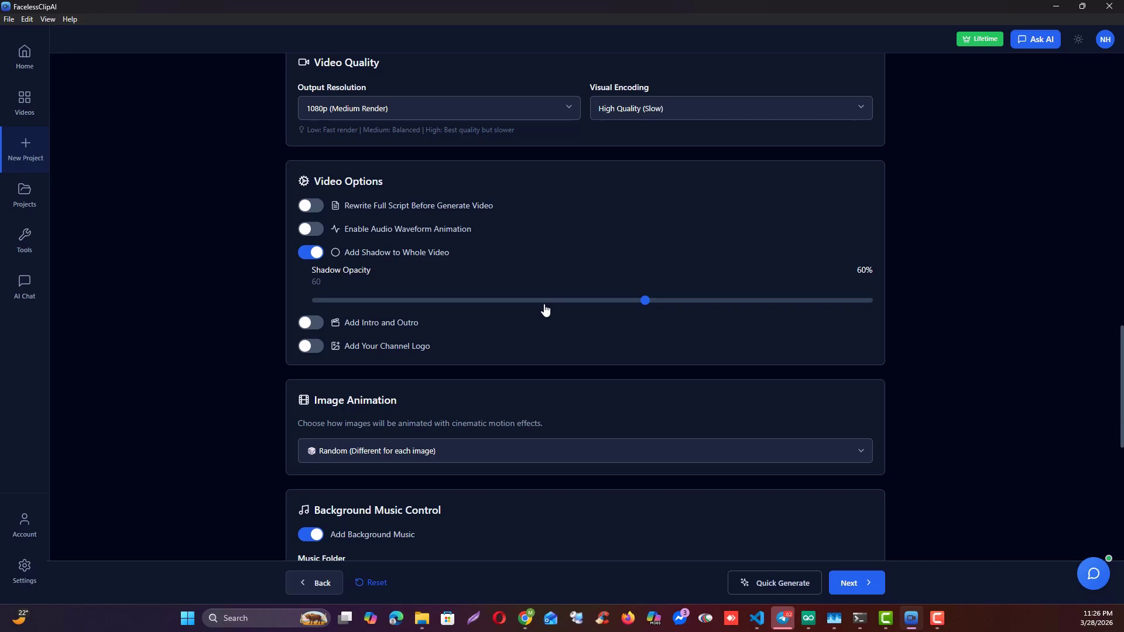
pyautogui.click(302, 256)
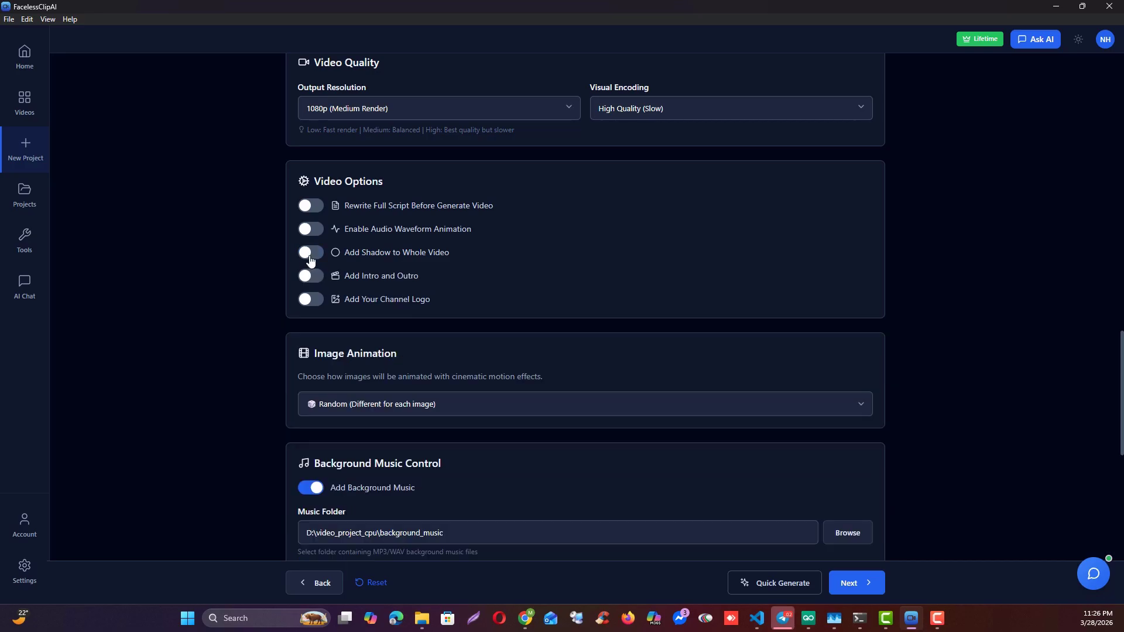
pyautogui.click(306, 258)
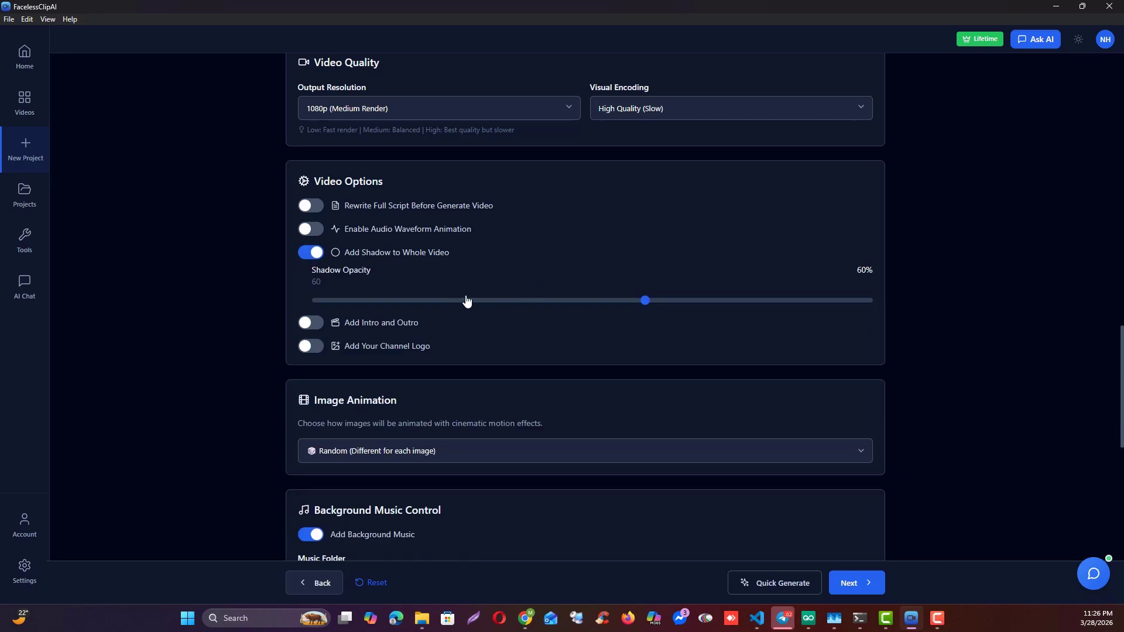
pyautogui.click(316, 257)
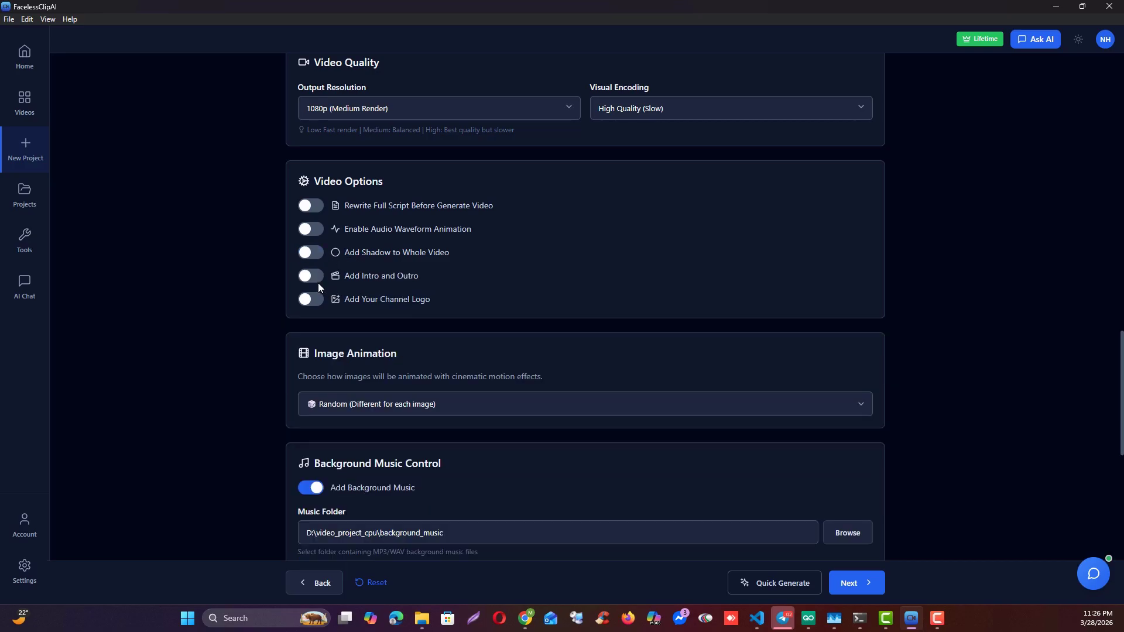
# Enable Add Intro and Outro, check browsing for both videos without choosing files, and disable the option again.
pyautogui.click(318, 283)
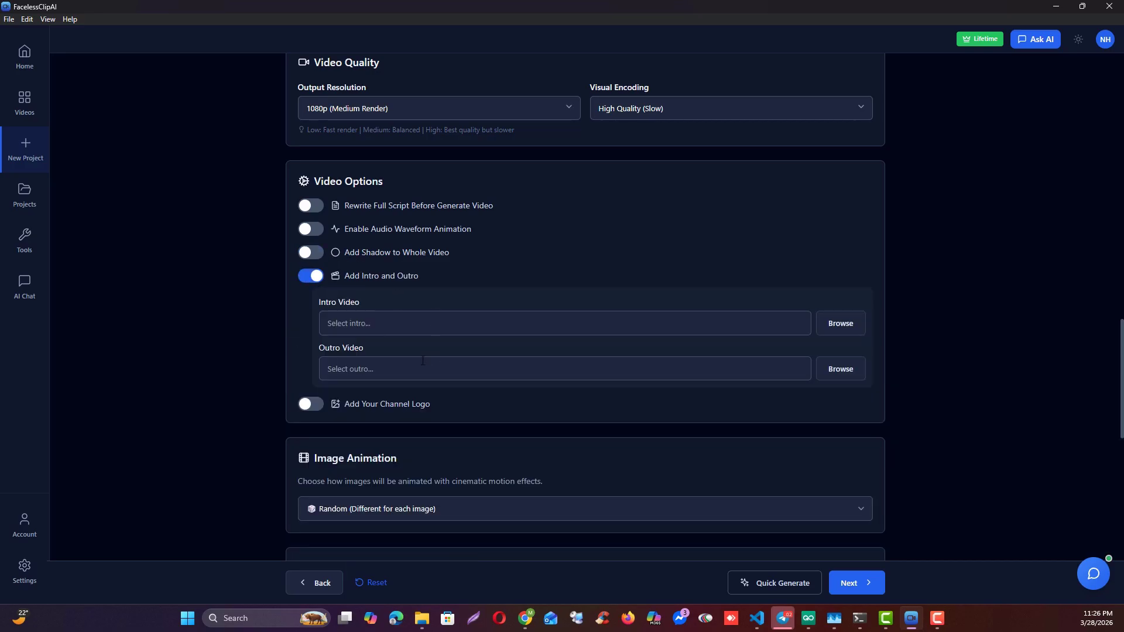
pyautogui.click(839, 327)
pyautogui.click(1070, 583)
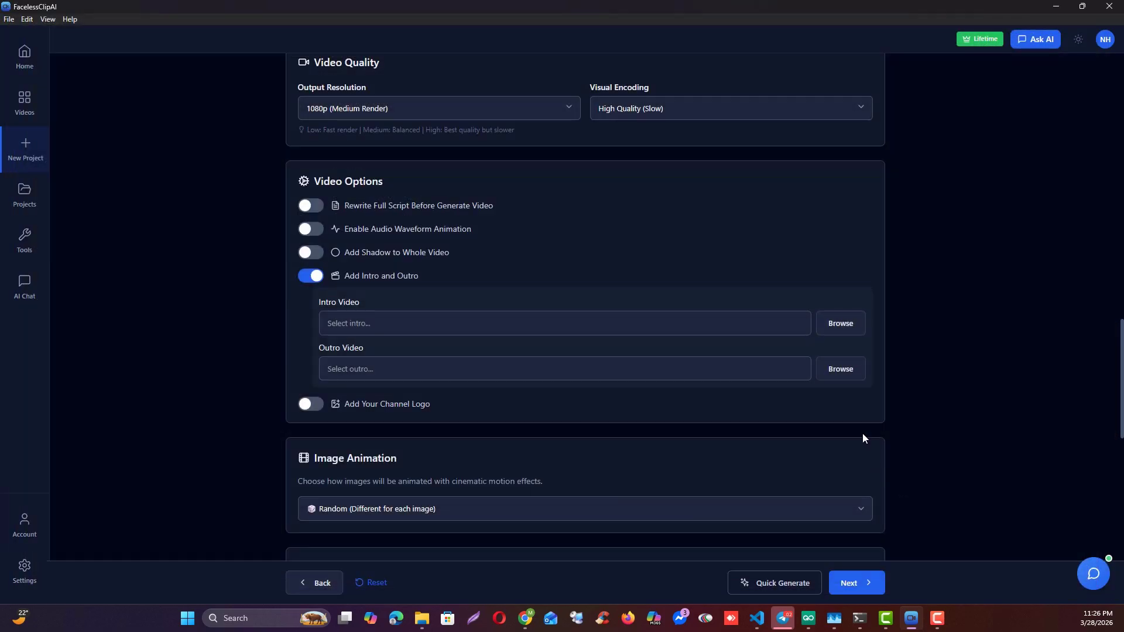
pyautogui.click(849, 374)
pyautogui.click(1085, 585)
pyautogui.click(314, 284)
# Enable Add Your Channel Logo to examine its file, position, size and opacity settings, and disable it again.
pyautogui.scroll(-1, 378, 313)
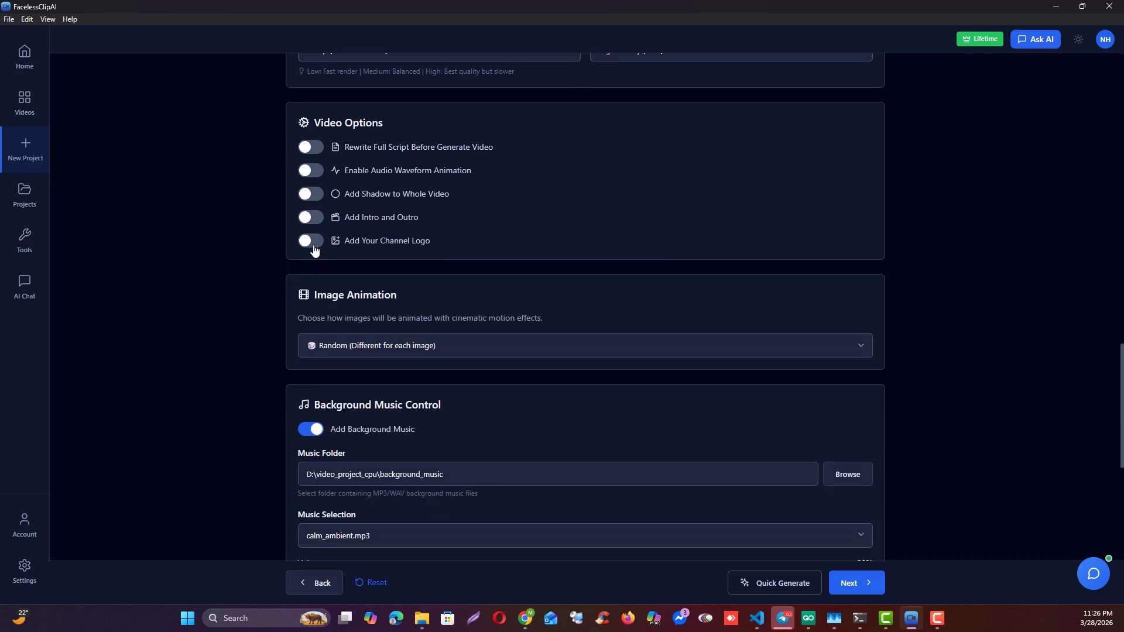
pyautogui.click(312, 242)
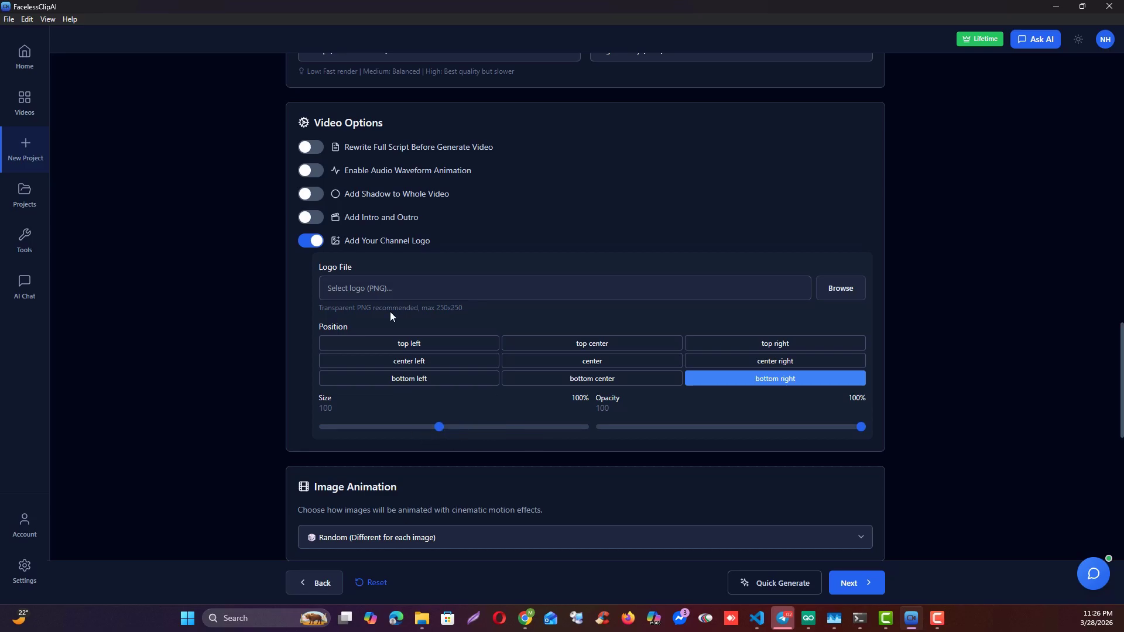
pyautogui.click(312, 241)
# Examine the available motion effects in the Image Animation settings, keeping Random (Different for each image).
pyautogui.scroll(-2, 272, 385)
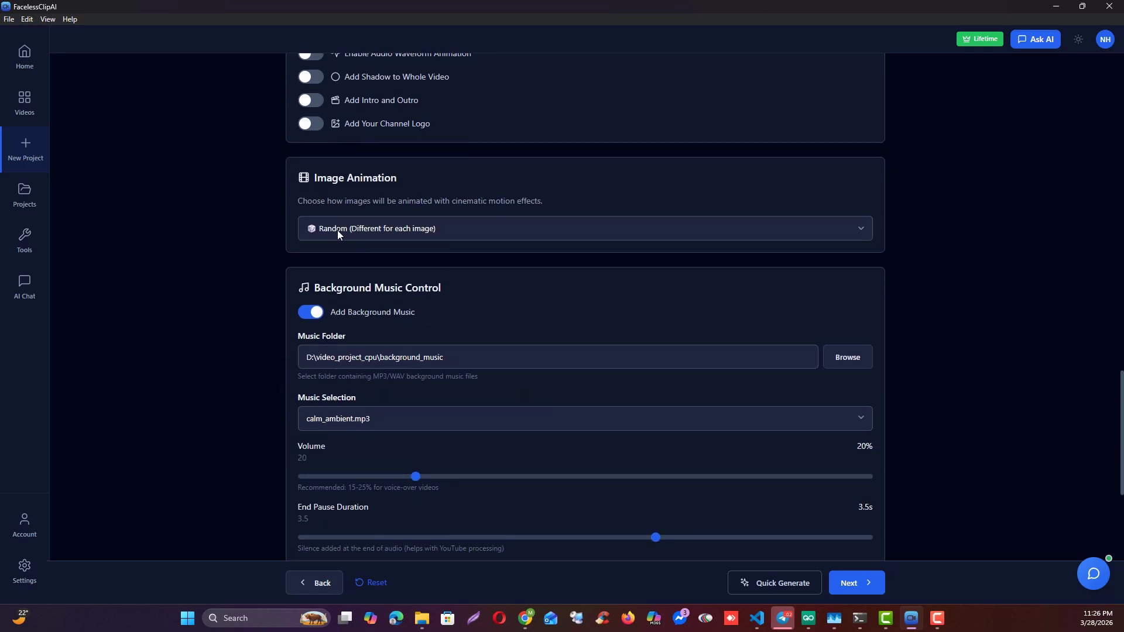
pyautogui.click(357, 229)
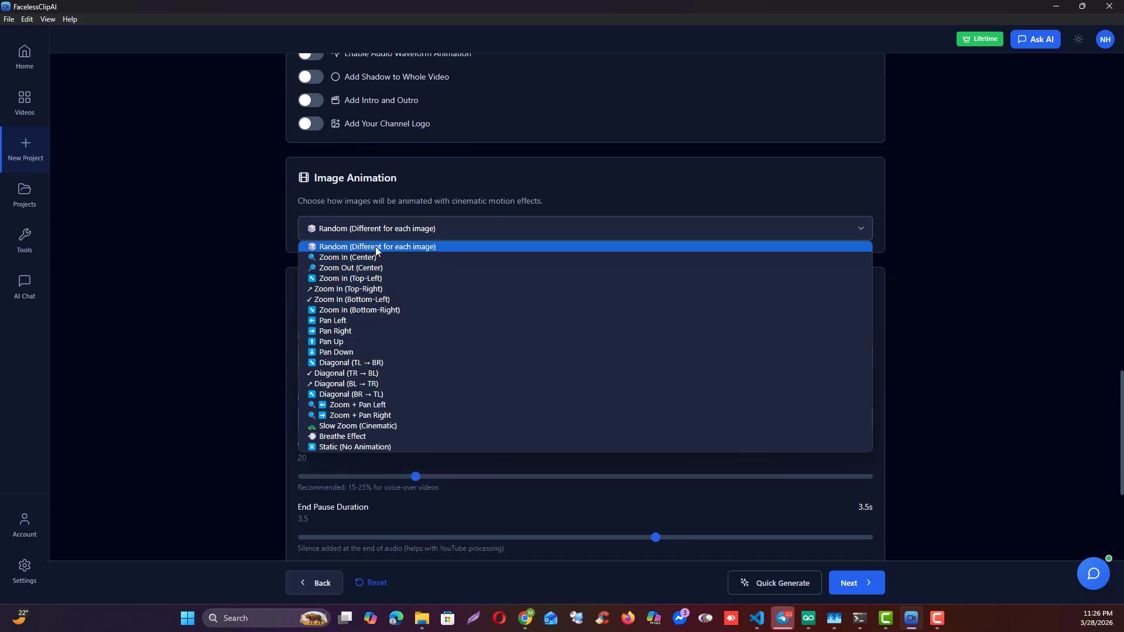
pyautogui.click(374, 247)
pyautogui.click(392, 223)
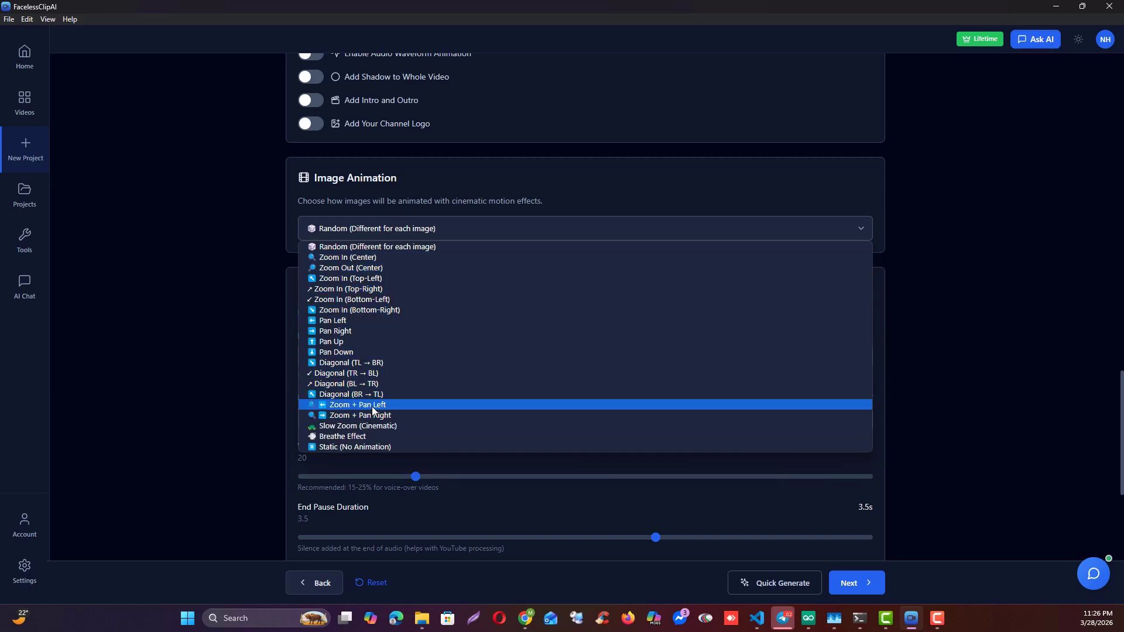
pyautogui.click(398, 247)
# Try Zoom In (Center) and Zoom Out (Center) as the image animation, and set it back to Random (Different for each image).
pyautogui.click(358, 228)
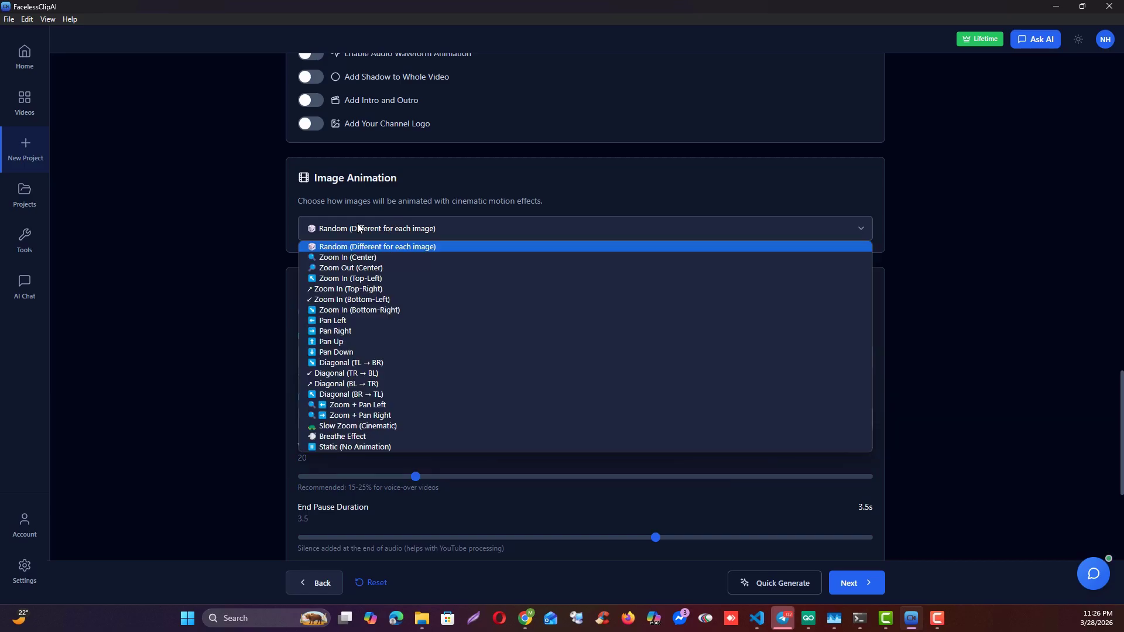
pyautogui.click(393, 258)
pyautogui.click(395, 228)
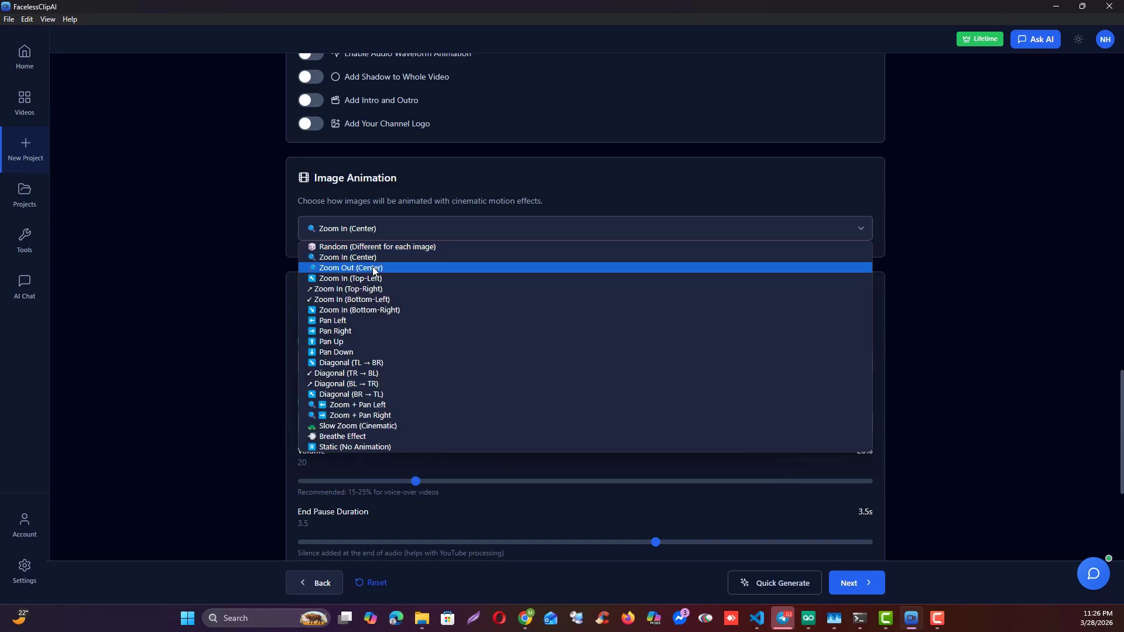
pyautogui.click(375, 267)
pyautogui.click(390, 227)
pyautogui.click(378, 247)
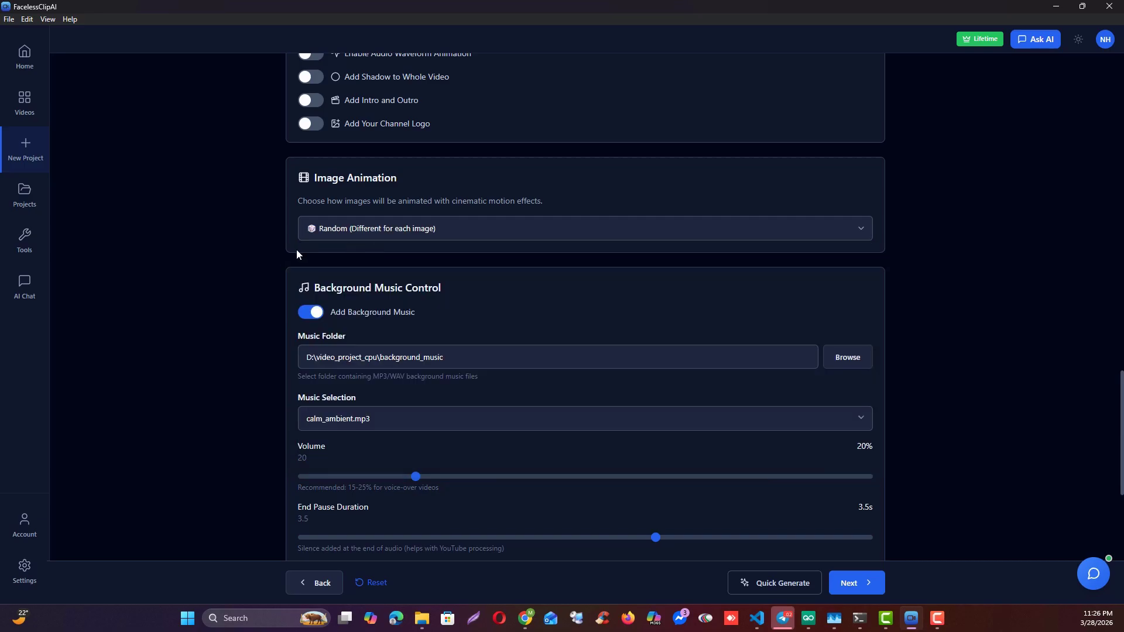
# Review the pan, diagonal and zoom effects for image animation once more without changing the selection.
pyautogui.scroll(-3, 264, 356)
pyautogui.scroll(3, 277, 356)
pyautogui.click(360, 233)
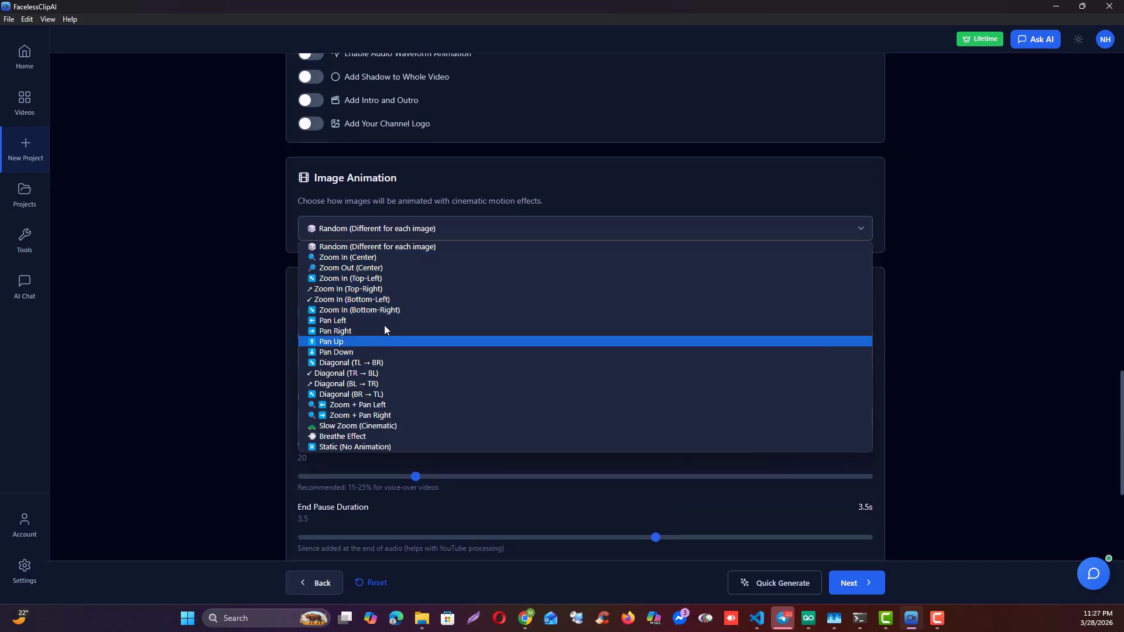
pyautogui.click(351, 230)
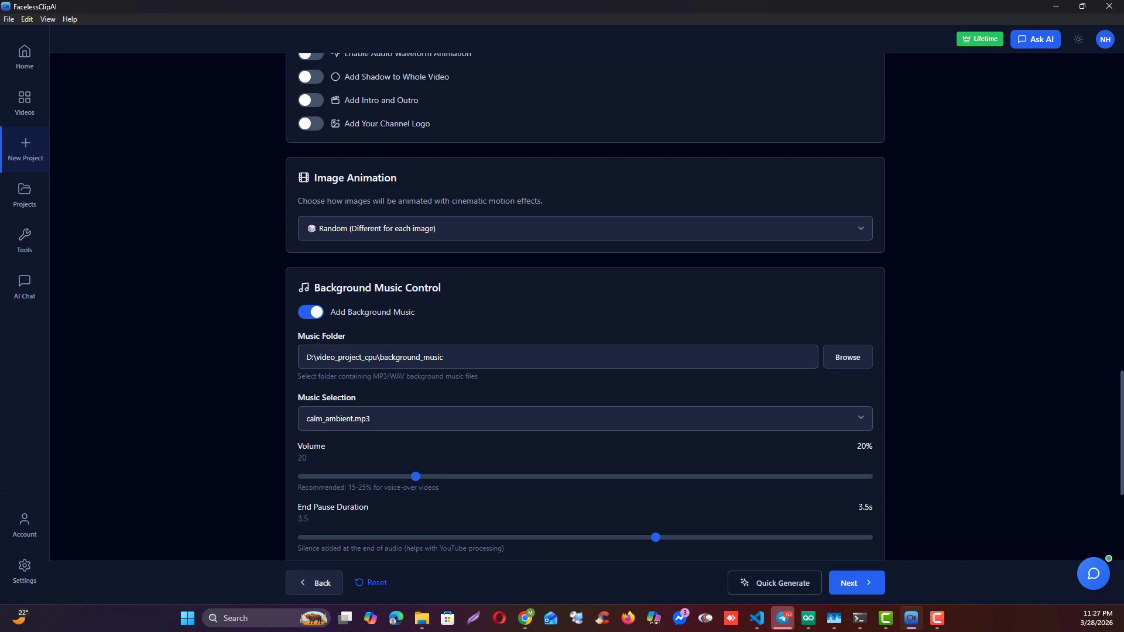
# Check browsing for the background music folder without choosing another one.
pyautogui.scroll(-2, 504, 381)
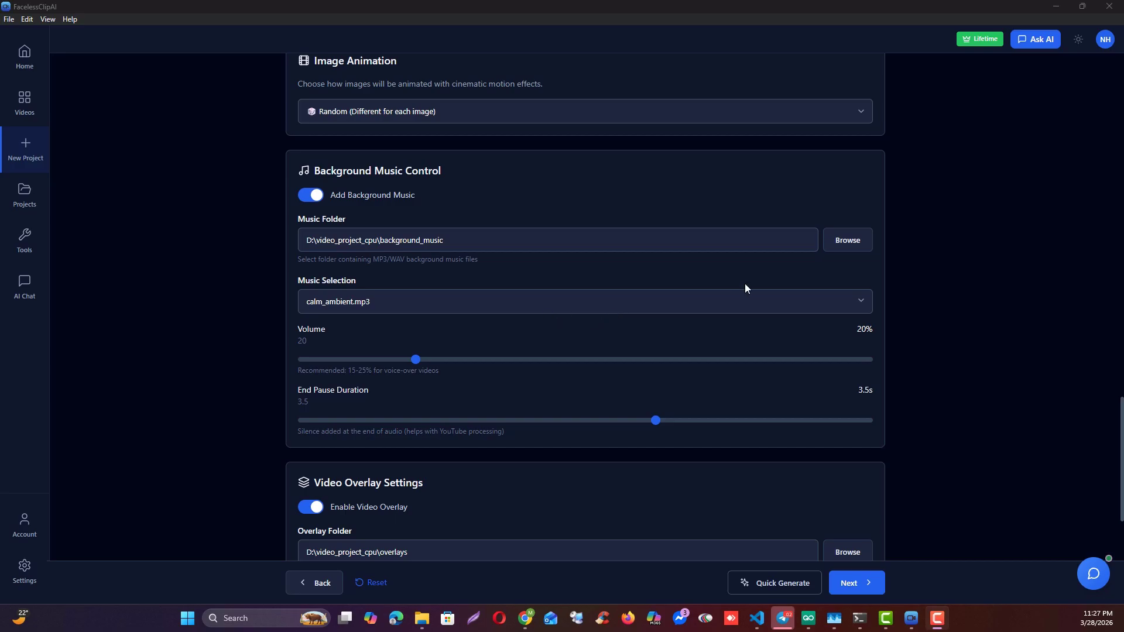
pyautogui.click(847, 240)
pyautogui.click(1087, 583)
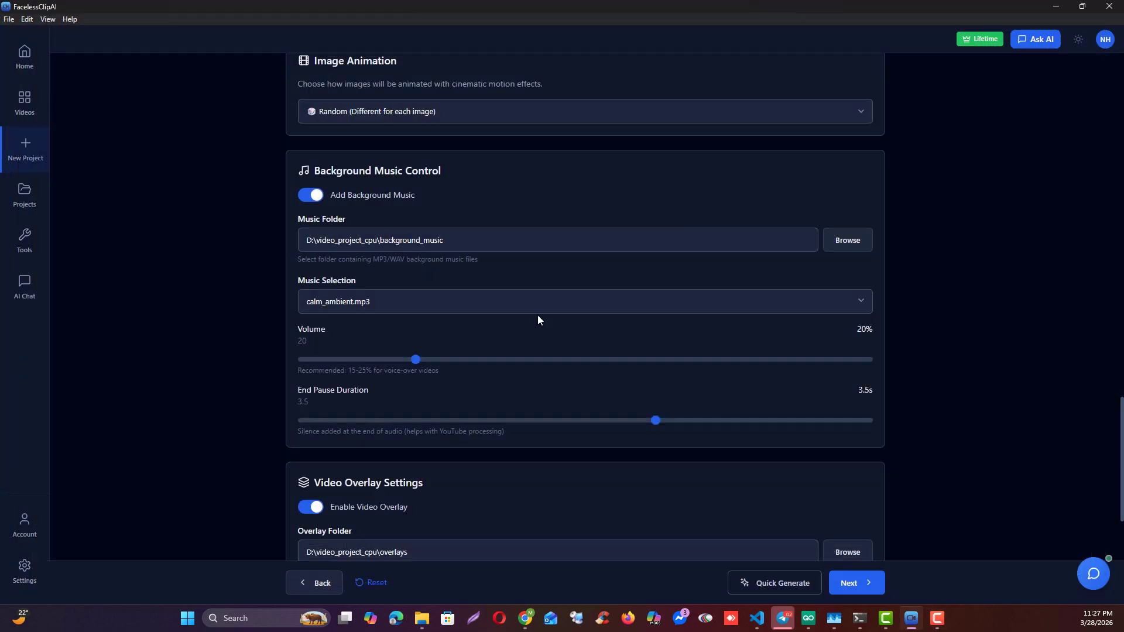
# Switch the music selection to Random (Pick randomly from folder), and set it back to calm_ambient.mp3.
pyautogui.click(374, 298)
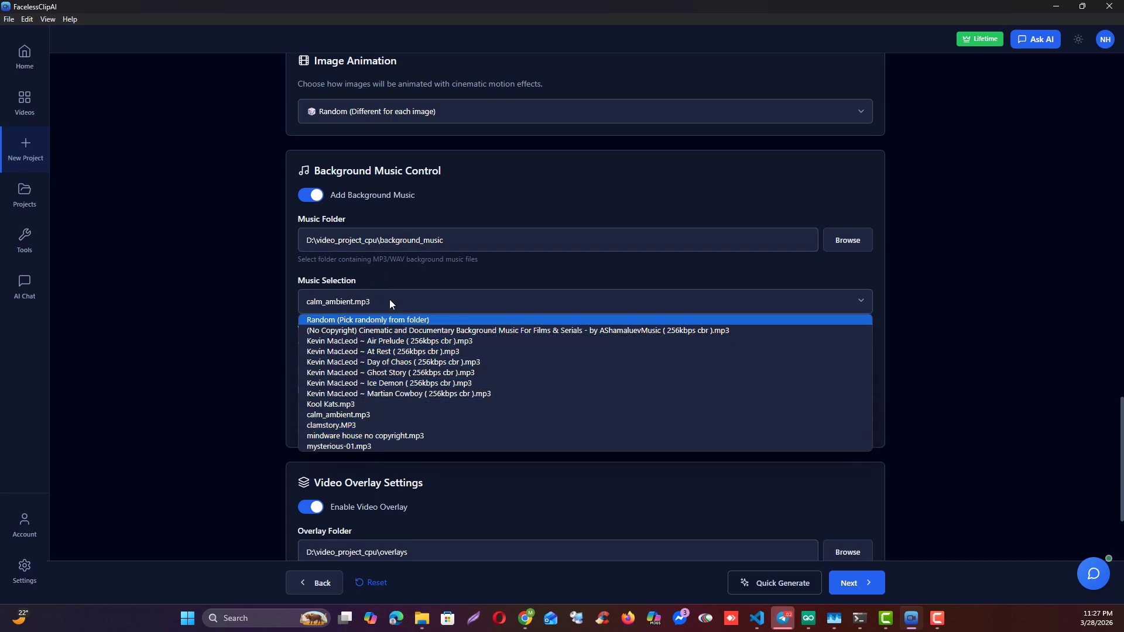
pyautogui.press('Escape')
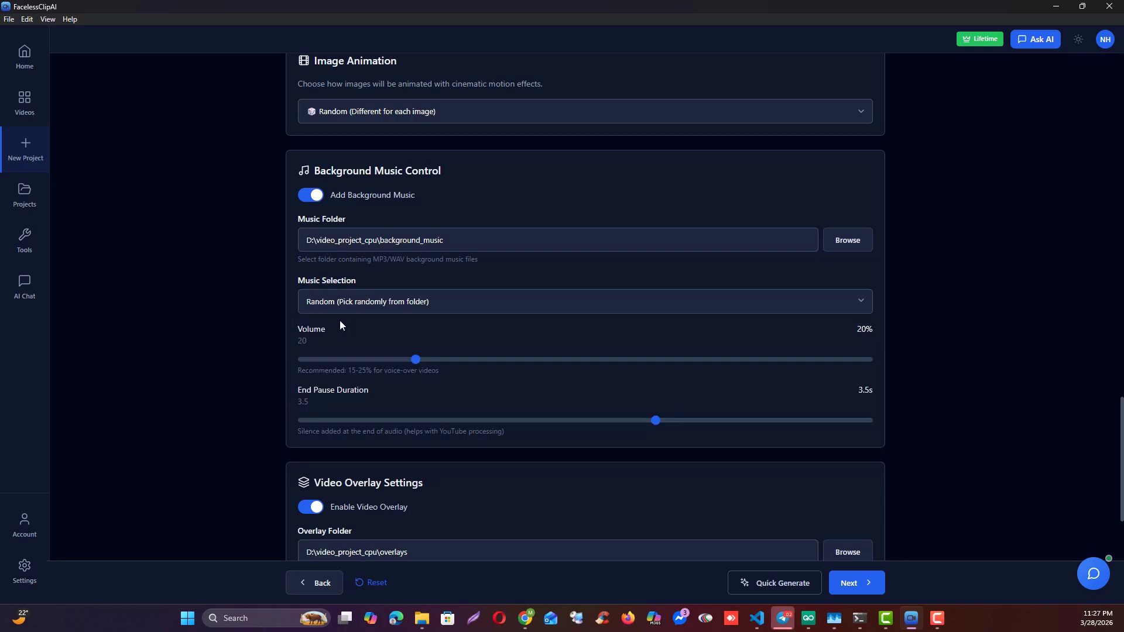
pyautogui.click(368, 298)
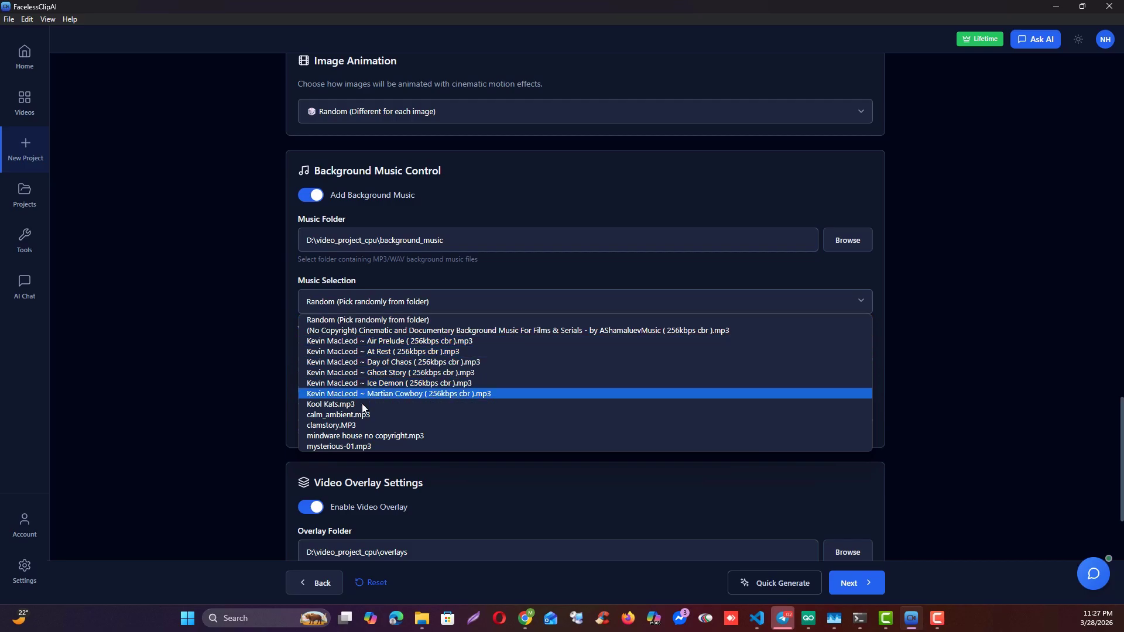
pyautogui.click(338, 415)
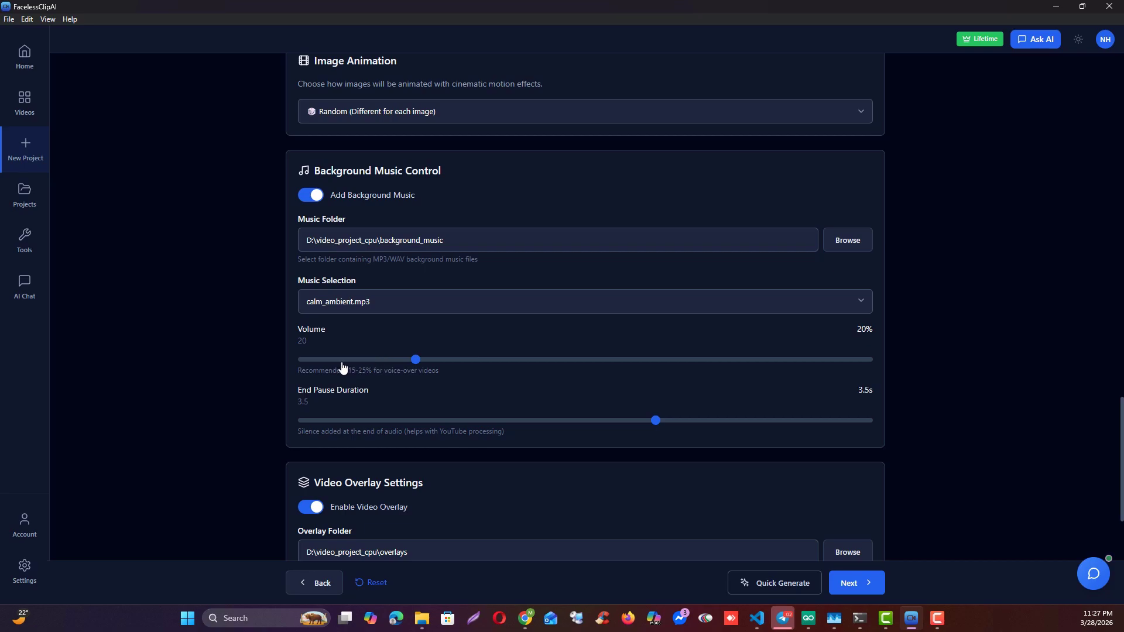
# Examine the volume and end pause duration settings of the background music.
pyautogui.moveTo(343, 367); pyautogui.dragTo(414, 366)
pyautogui.scroll(-1, 399, 393)
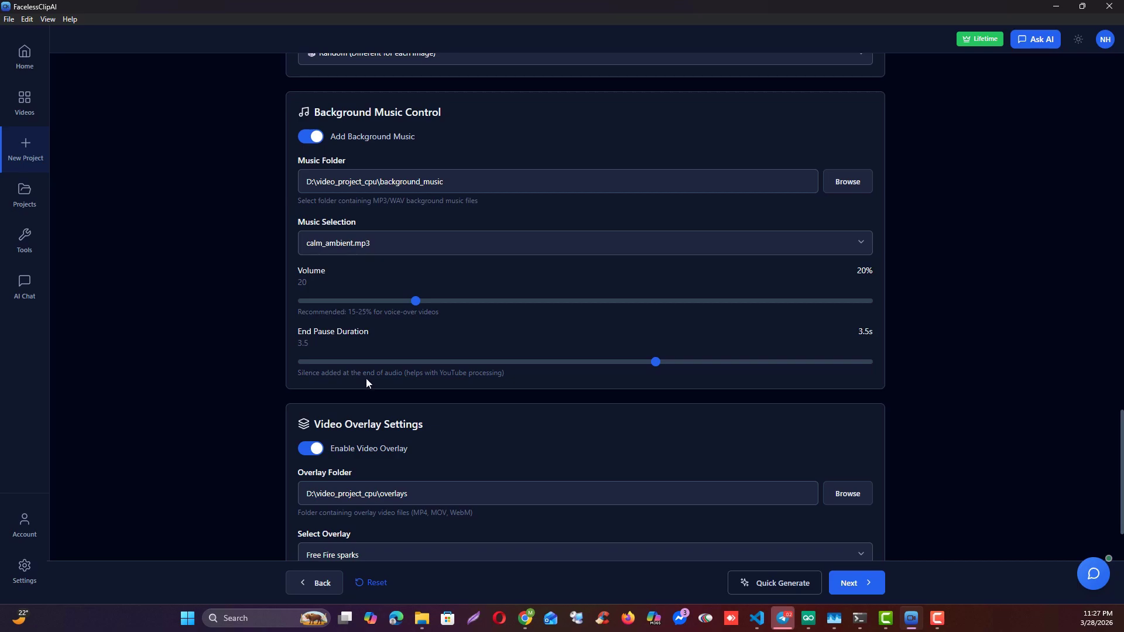
pyautogui.scroll(-1, 281, 425)
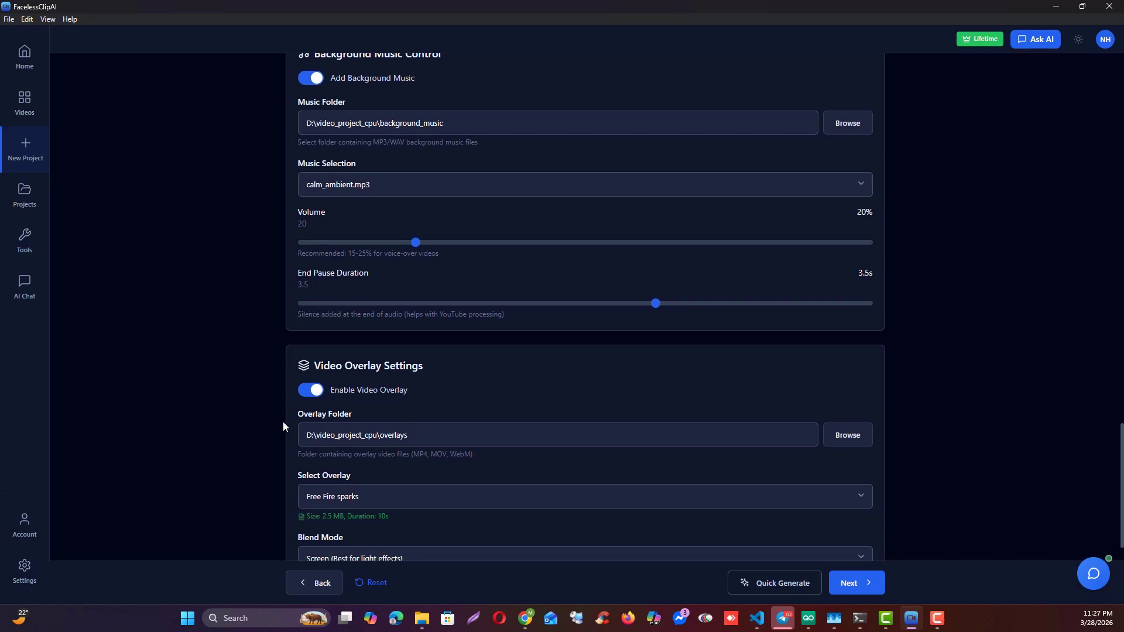
# Examine the available overlays in the Video Overlay settings and cancel browsing for a folder, keeping Free Fire sparks.
pyautogui.scroll(-1, 283, 424)
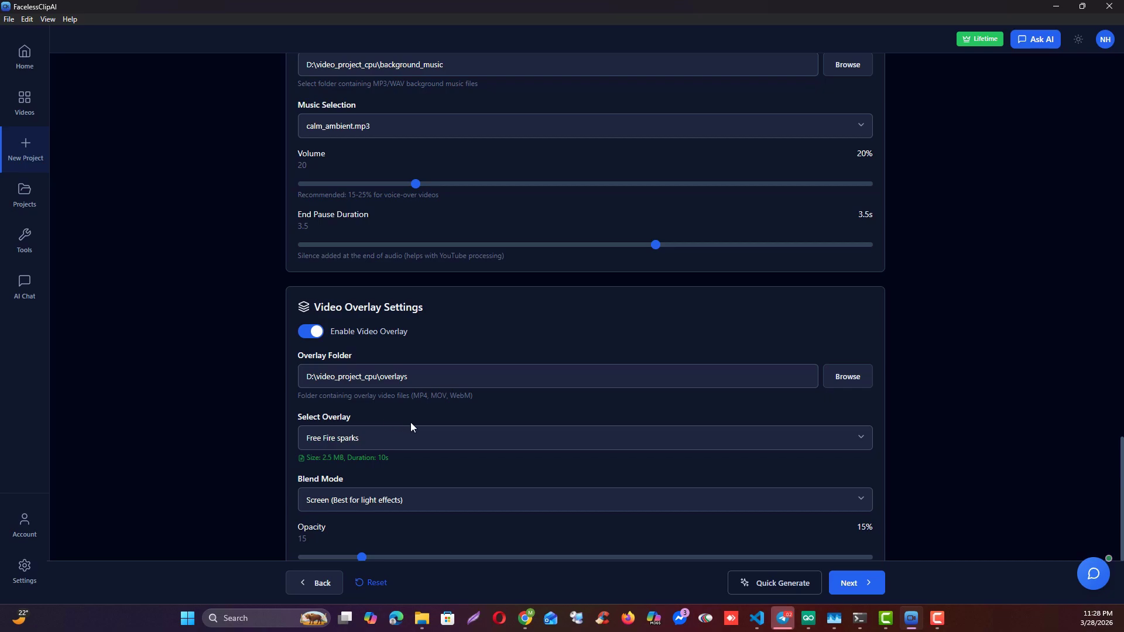
pyautogui.scroll(-1, 410, 423)
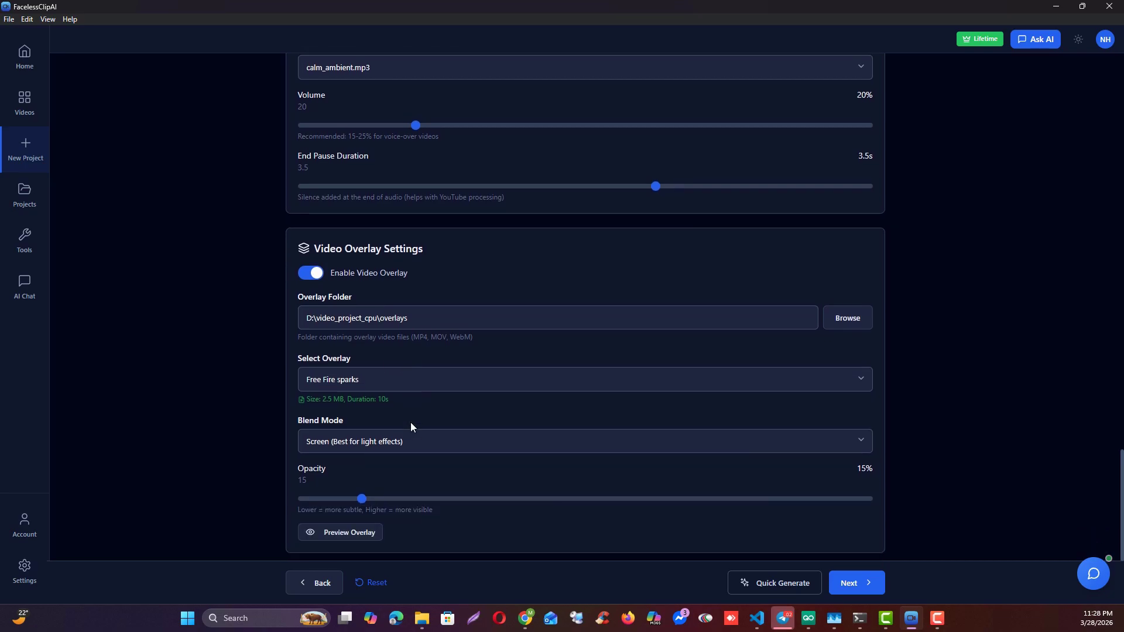
pyautogui.click(424, 384)
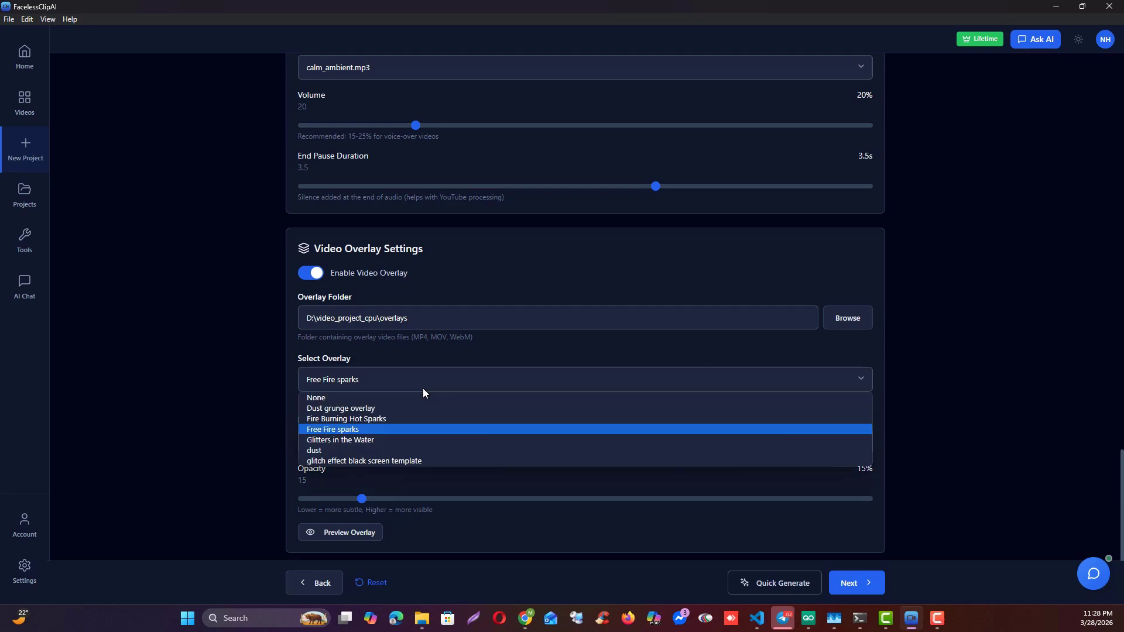
pyautogui.click(423, 388)
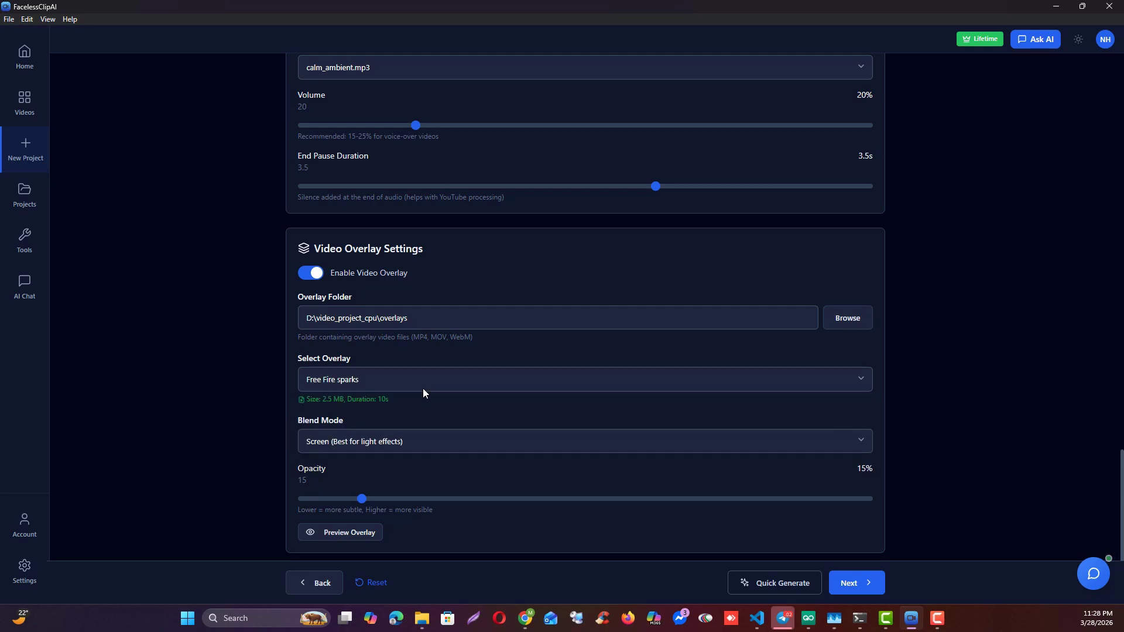
pyautogui.scroll(-2, 337, 265)
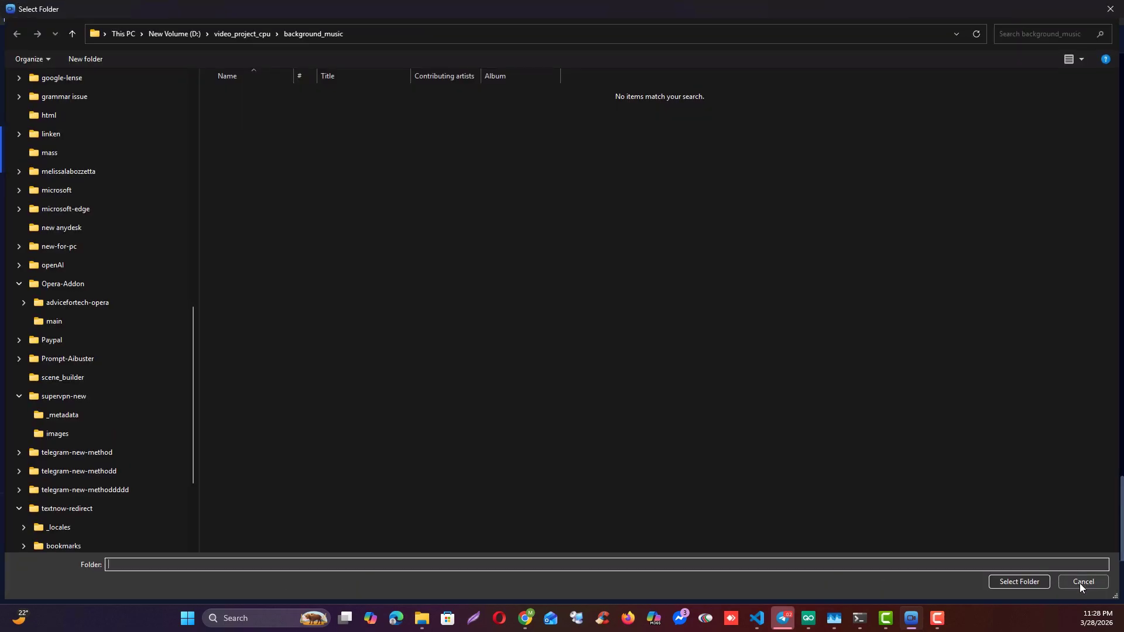
pyautogui.click(1080, 583)
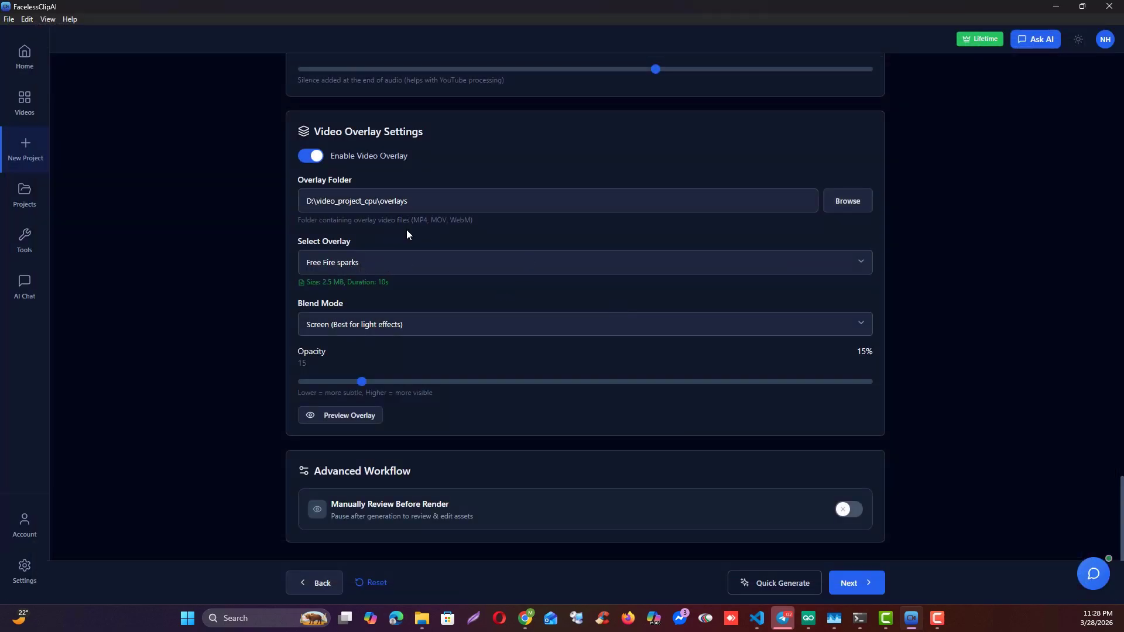
# Preview the Free Fire sparks overlay with the Screen blend mode at 15% opacity, and close the preview.
pyautogui.click(370, 267)
pyautogui.click(228, 298)
pyautogui.click(359, 270)
pyautogui.click(372, 261)
pyautogui.click(333, 416)
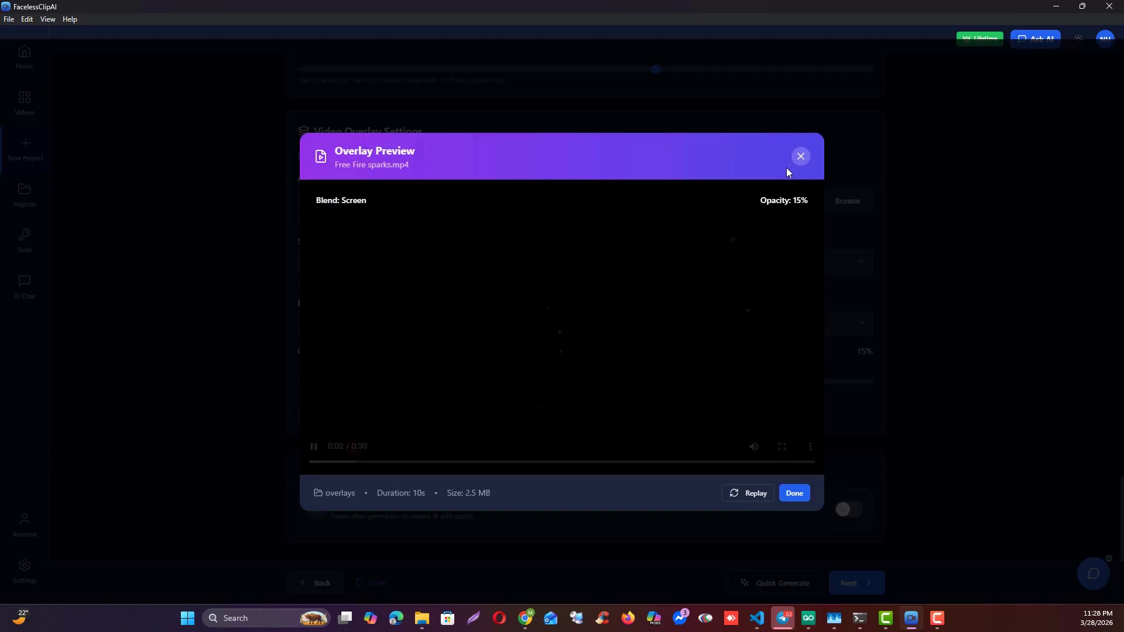
pyautogui.click(800, 155)
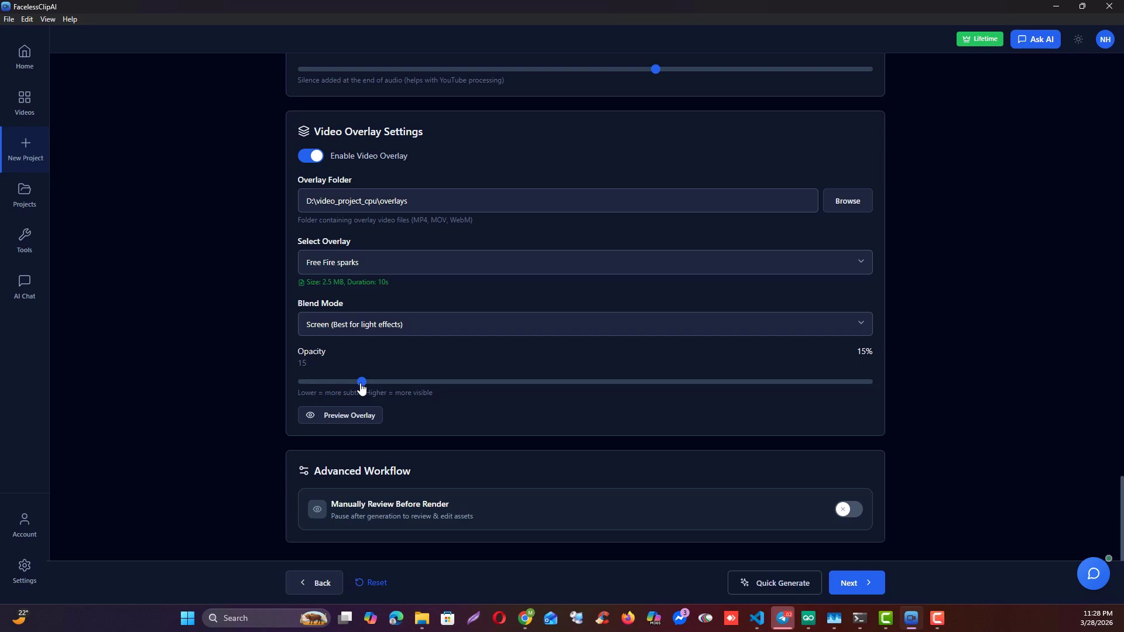
# Preview the Free Fire sparks overlay again and examine the Blend Mode choices, keeping Screen (Best for light effects).
pyautogui.moveTo(361, 387)
pyautogui.mouseDown()
pyautogui.moveTo(437, 384)
pyautogui.moveTo(350, 390)
pyautogui.moveTo(364, 391)
pyautogui.mouseUp()
pyautogui.click(351, 416)
pyautogui.click(800, 156)
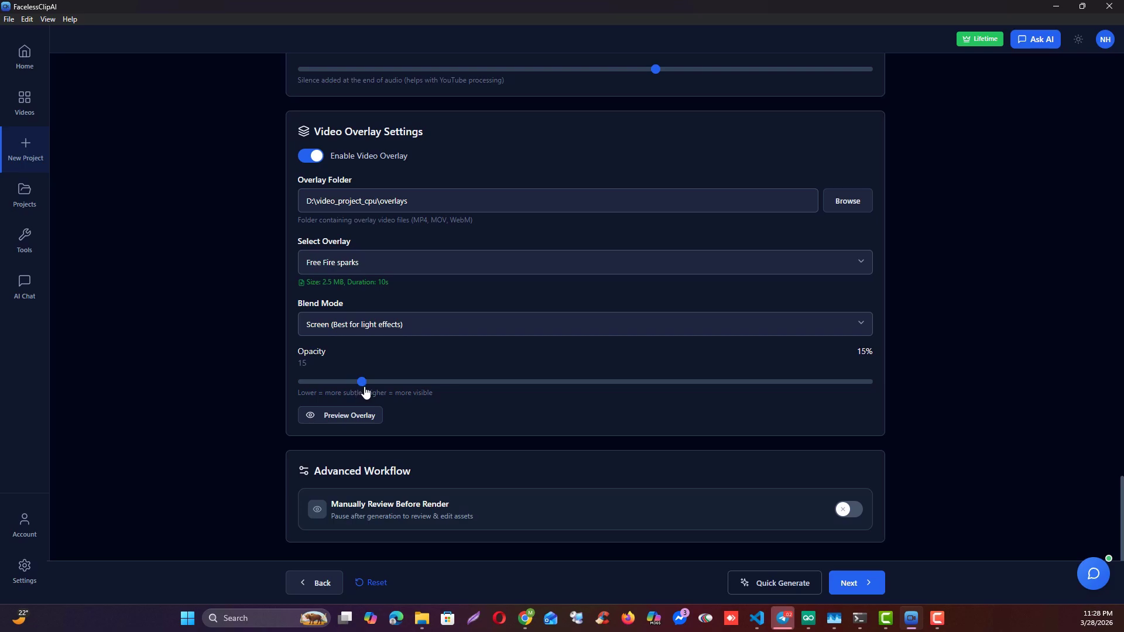
pyautogui.click(366, 325)
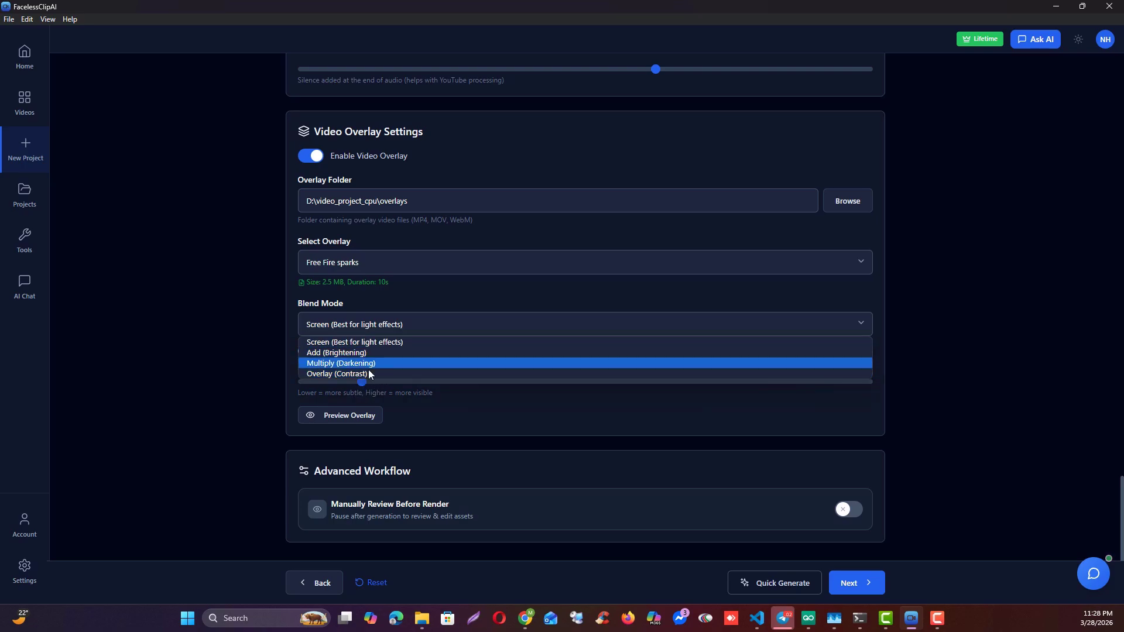
# Switch the overlay to Dust grunge overlay and preview it at 15% and 51% opacity.
pyautogui.click(345, 263)
pyautogui.click(349, 291)
pyautogui.click(349, 416)
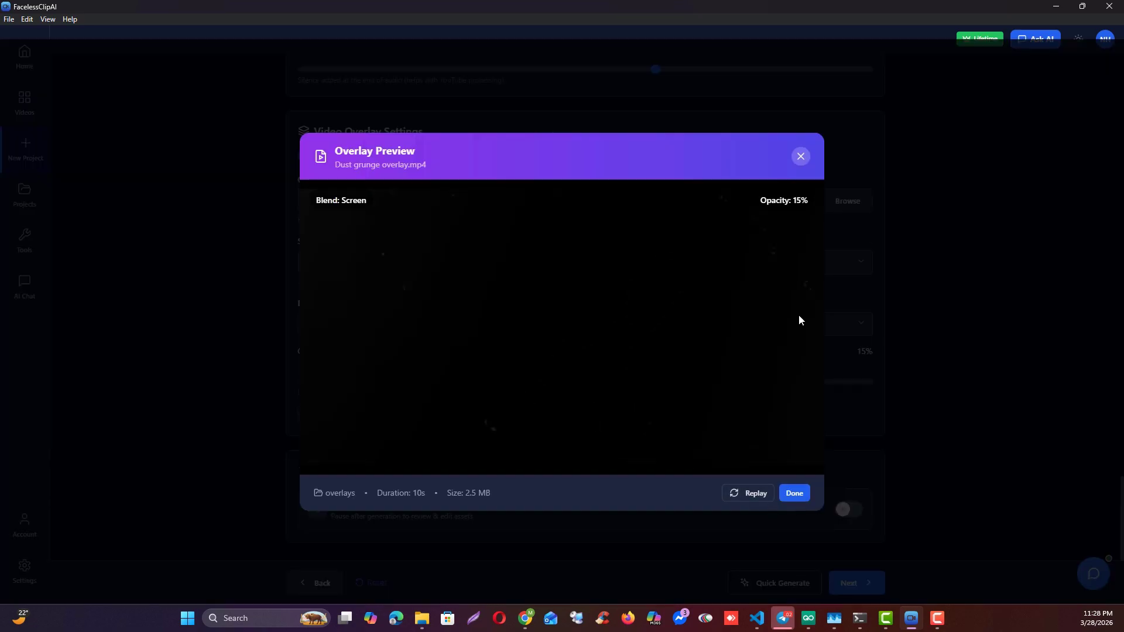
pyautogui.click(800, 156)
pyautogui.moveTo(377, 382); pyautogui.dragTo(588, 383)
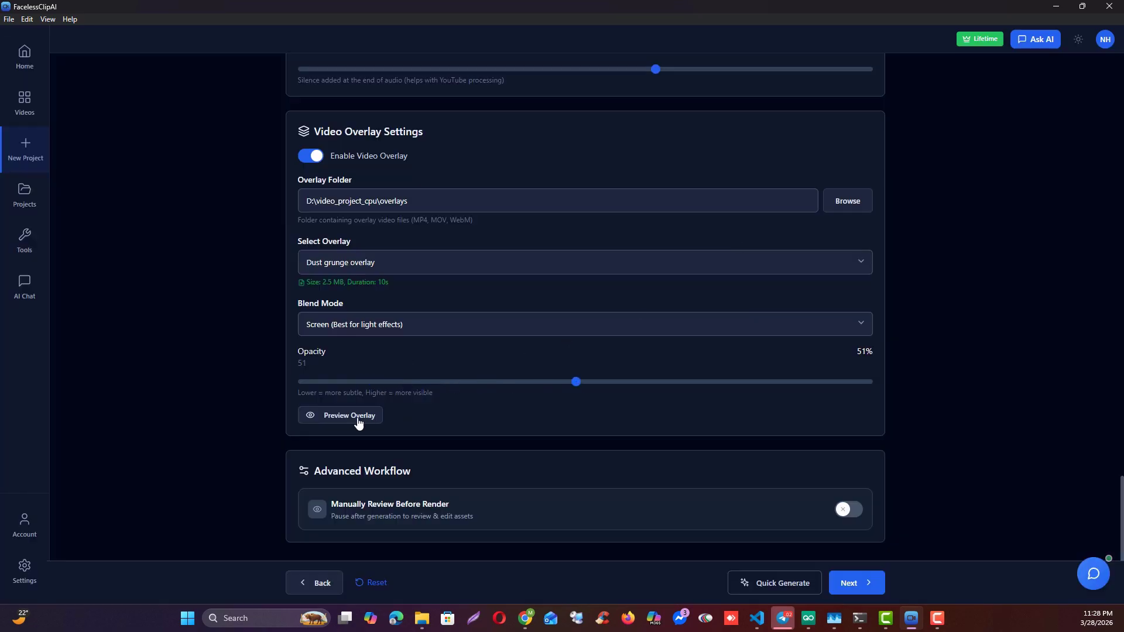
pyautogui.click(351, 417)
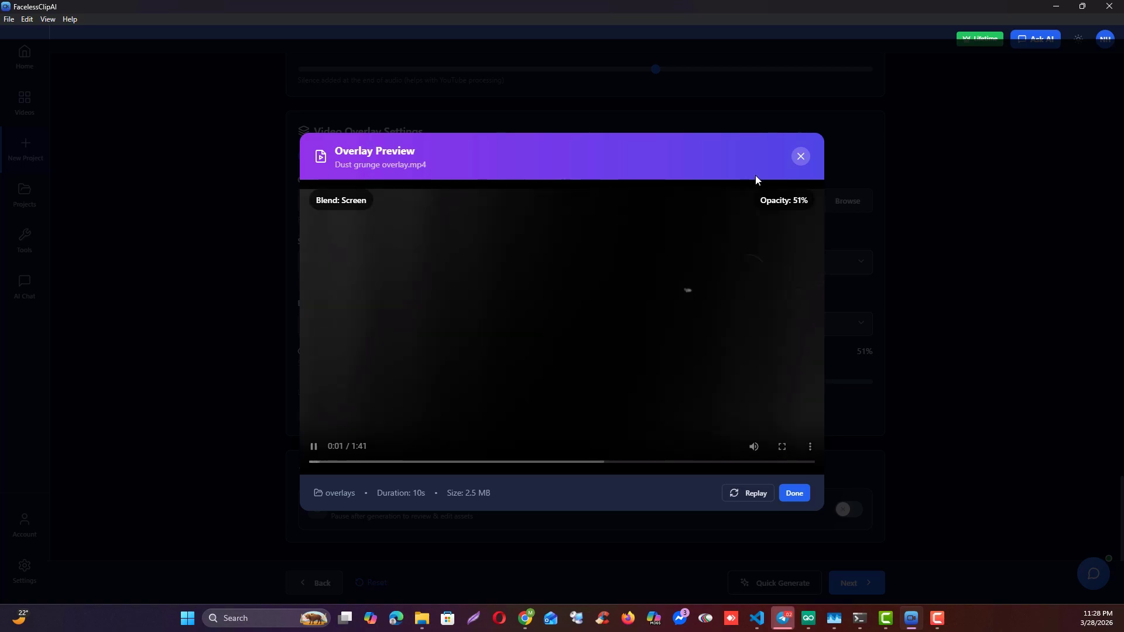
pyautogui.click(800, 156)
# Select the Glitters in the Water overlay, preview it at 43% opacity, and set the opacity to 15%.
pyautogui.moveTo(572, 385); pyautogui.dragTo(527, 386)
pyautogui.click(407, 261)
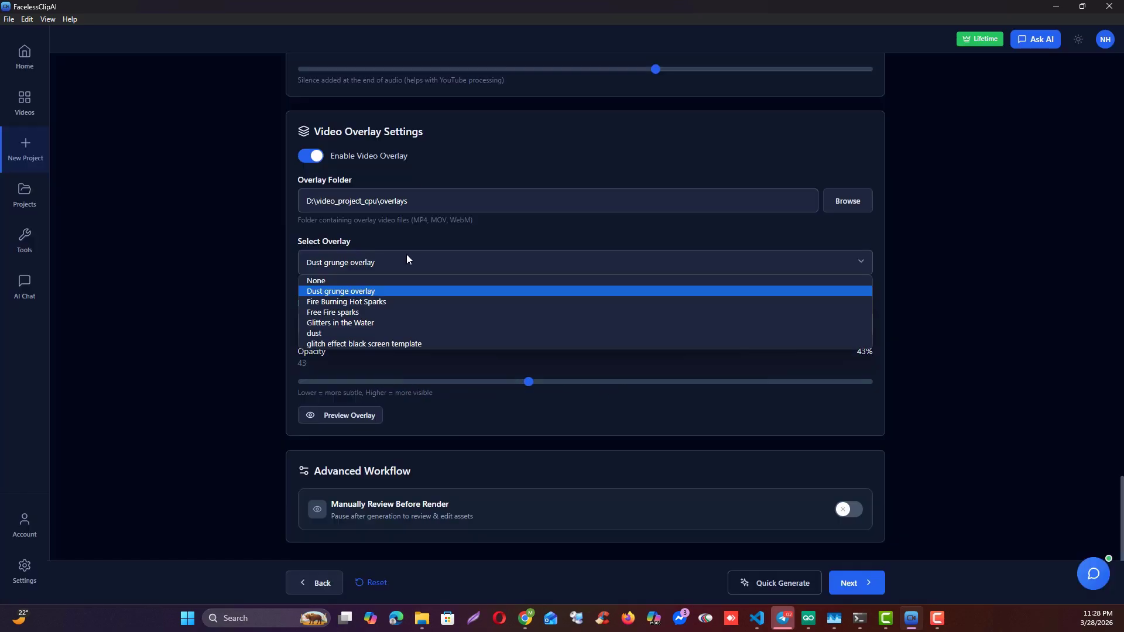
pyautogui.click(367, 323)
pyautogui.click(350, 421)
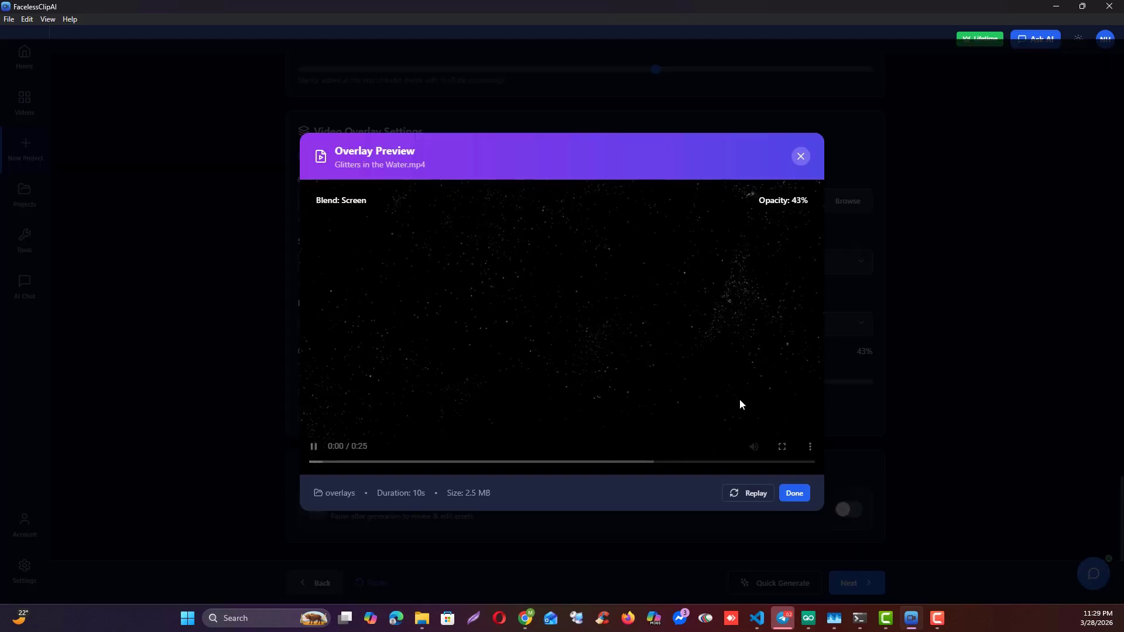
pyautogui.click(800, 156)
pyautogui.moveTo(529, 382); pyautogui.dragTo(363, 384)
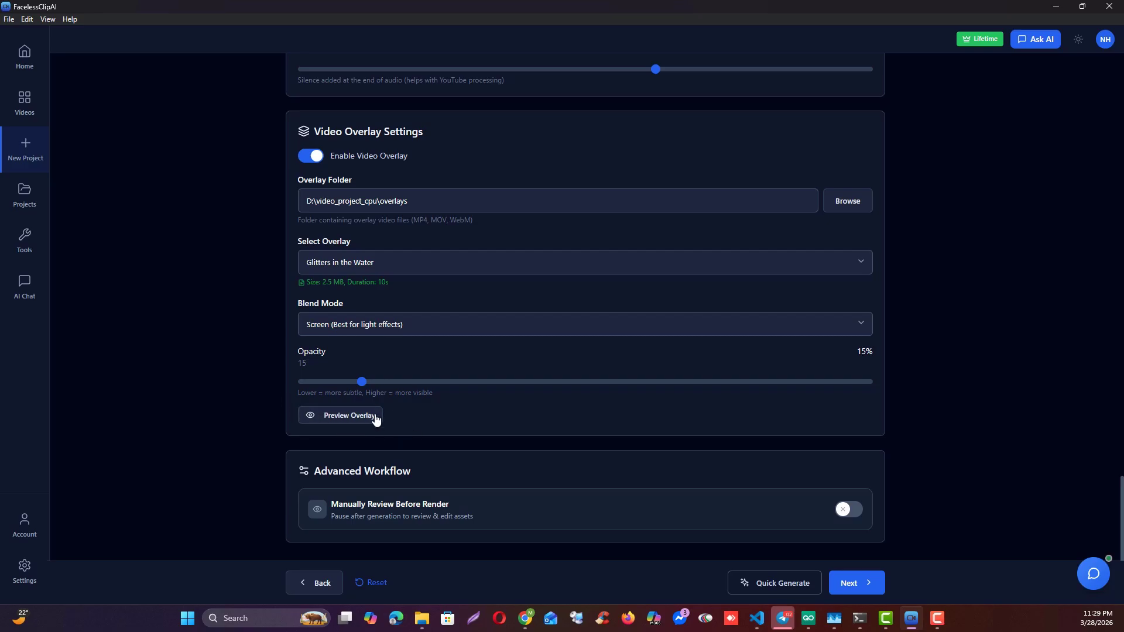
# Enable Manually Review Before Render in the advanced workflow settings.
pyautogui.scroll(15, 329, 404)
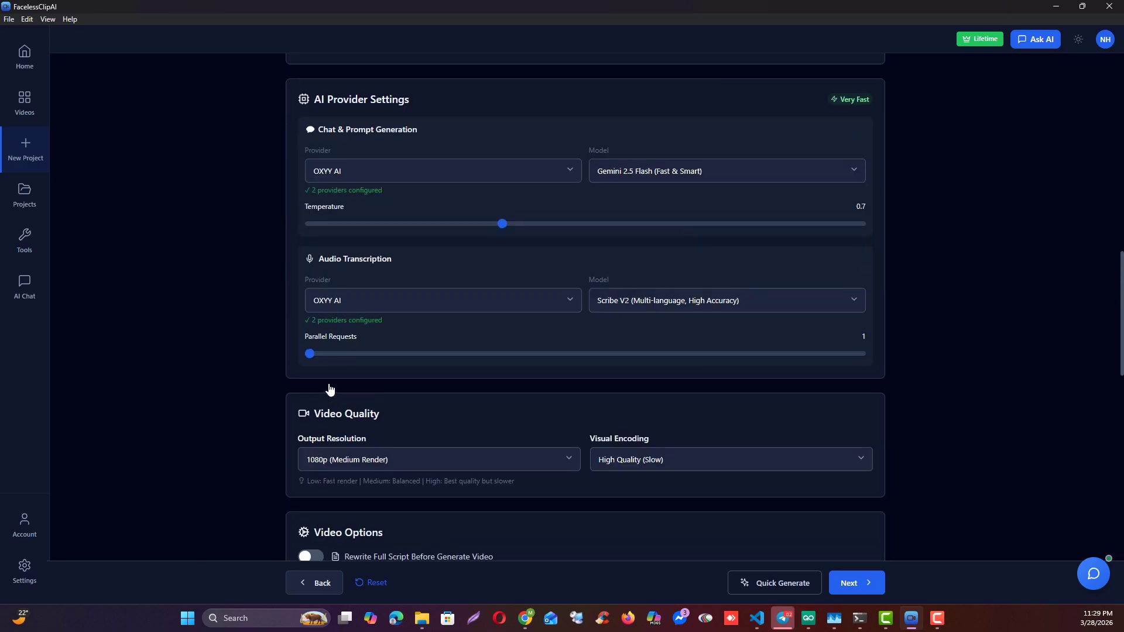
pyautogui.scroll(-5, 328, 387)
pyautogui.scroll(-10, 329, 384)
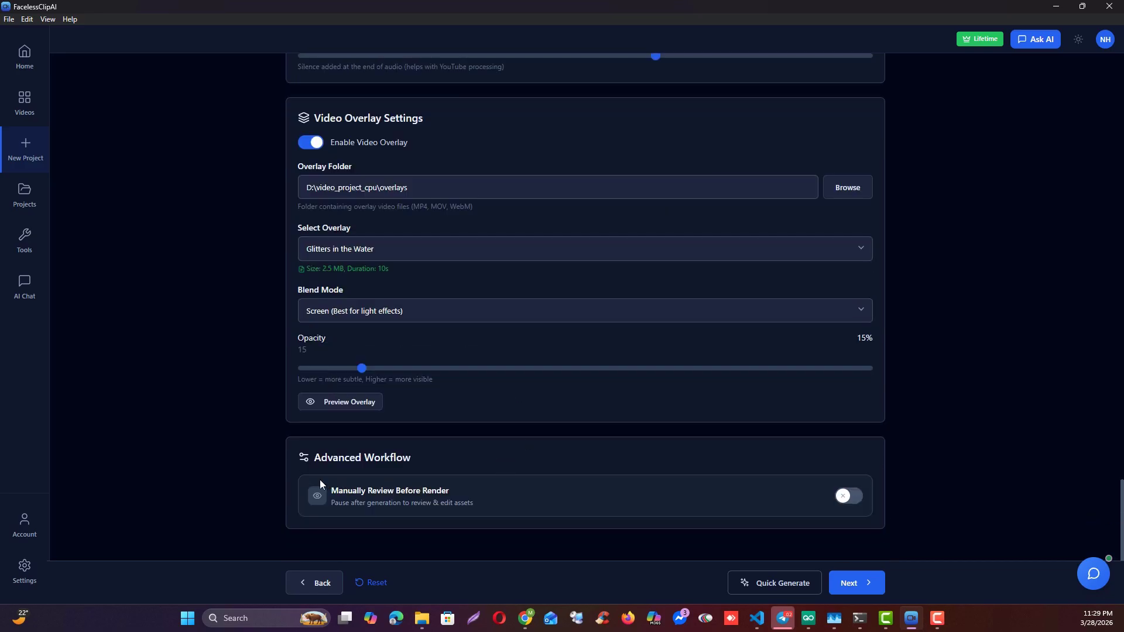
pyautogui.click(848, 496)
pyautogui.scroll(-1, 515, 494)
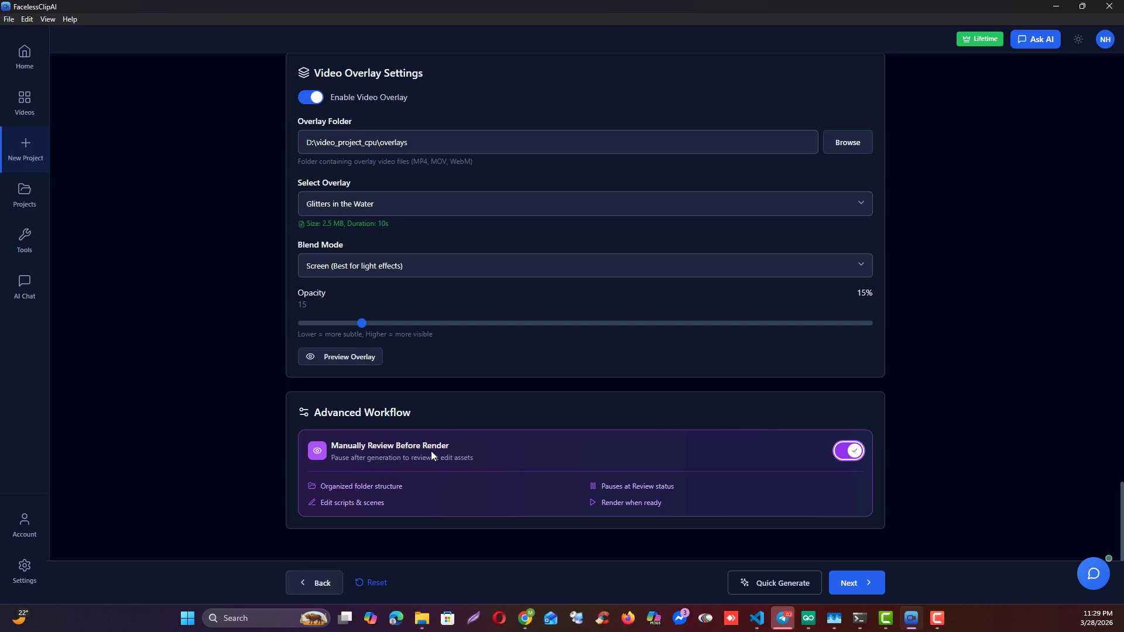
# Review the project's overlay, music, quality, AI provider and input source settings.
pyautogui.scroll(13, 367, 306)
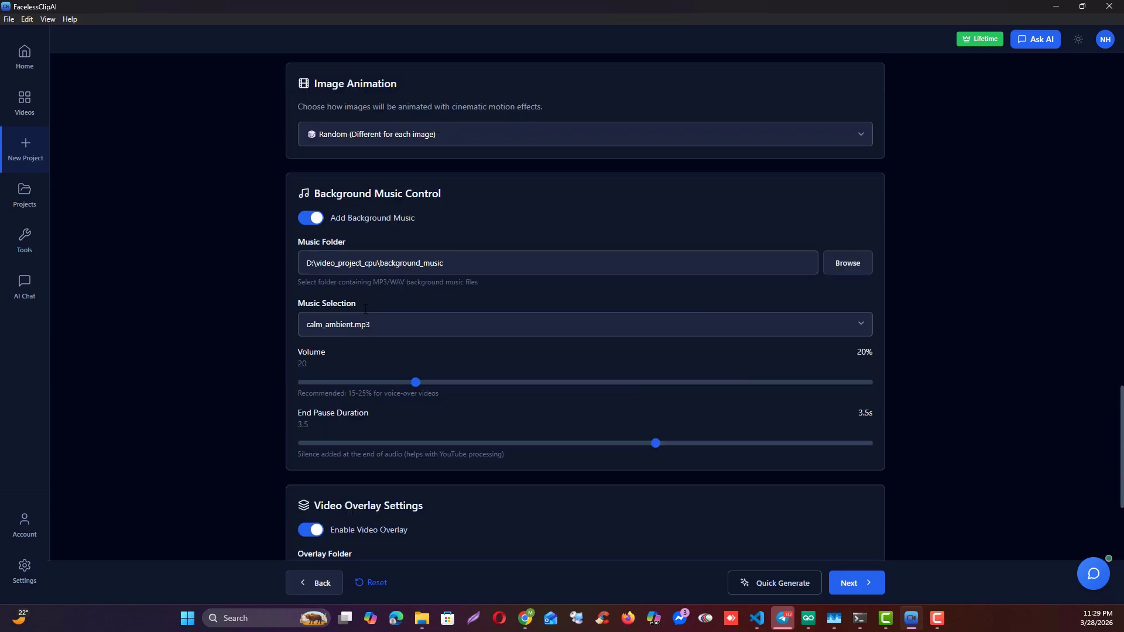
pyautogui.scroll(6, 365, 309)
pyautogui.scroll(-18, 365, 308)
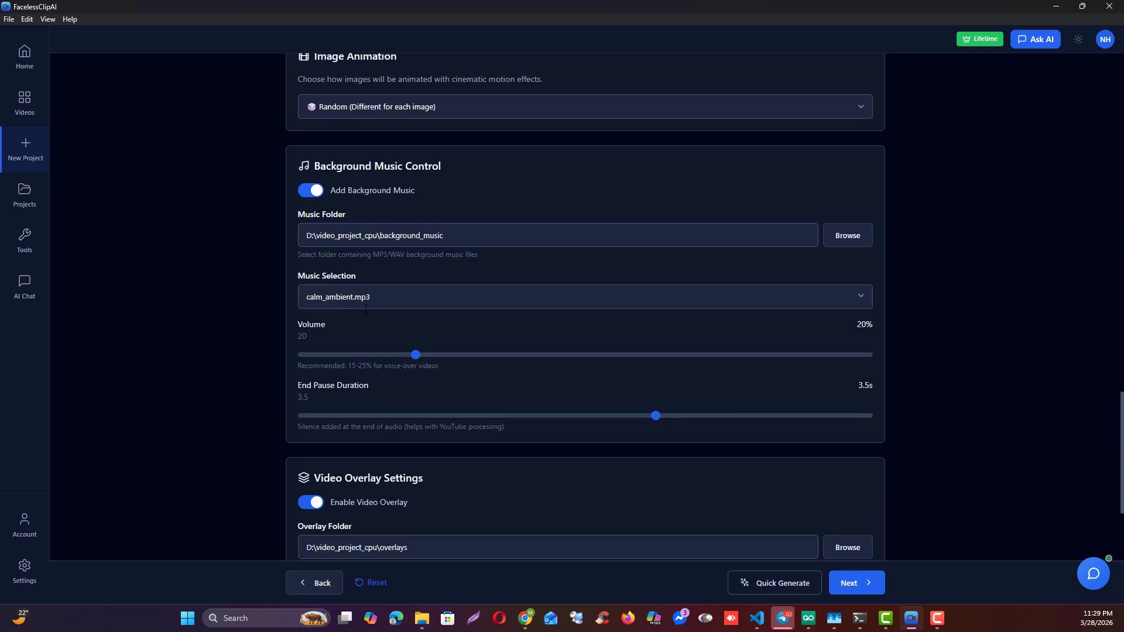
pyautogui.scroll(-1, 365, 308)
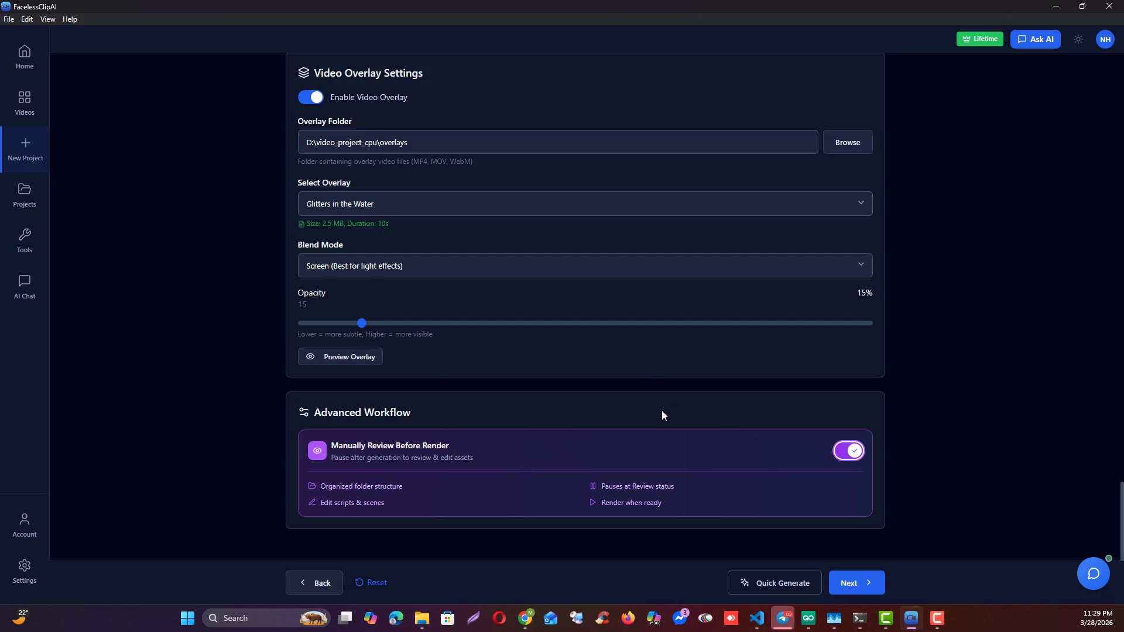
pyautogui.scroll(20, 536, 463)
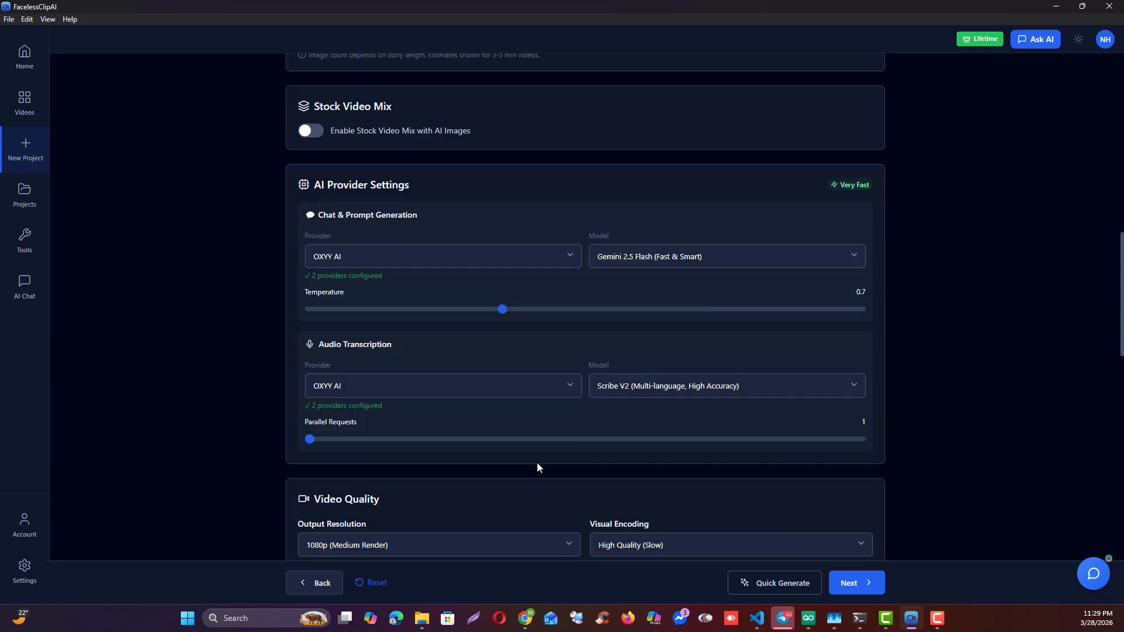
pyautogui.scroll(4, 537, 467)
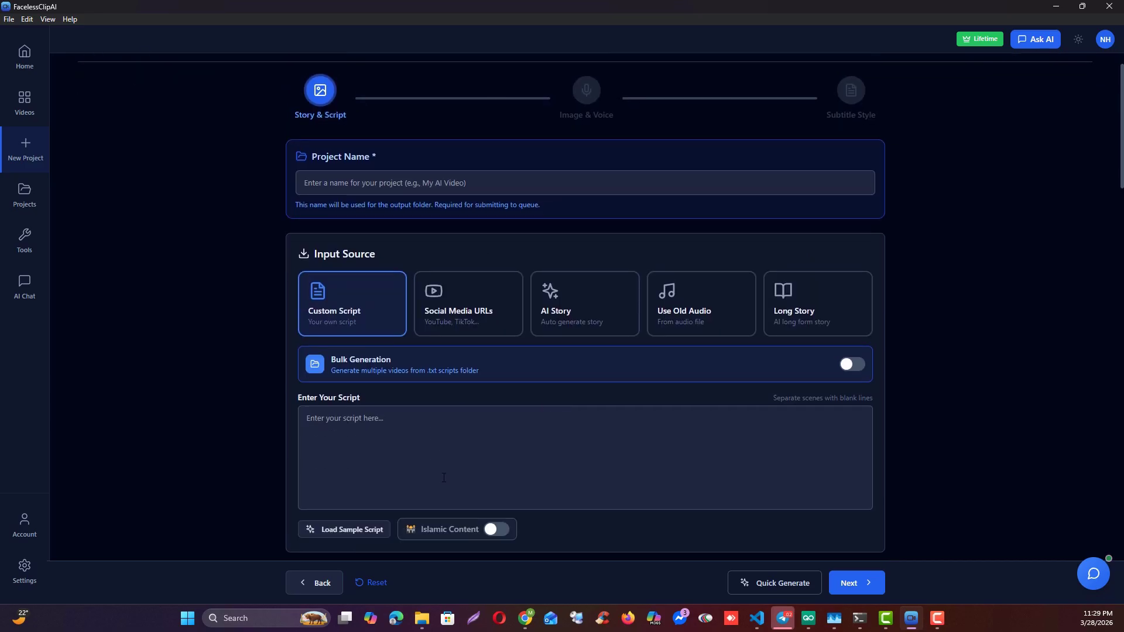
pyautogui.scroll(-3, 433, 331)
# Copy the English motivation script beginning "Believe in yourself, take the leap of faith" from the saved AI Chat conversation.
pyautogui.click(25, 286)
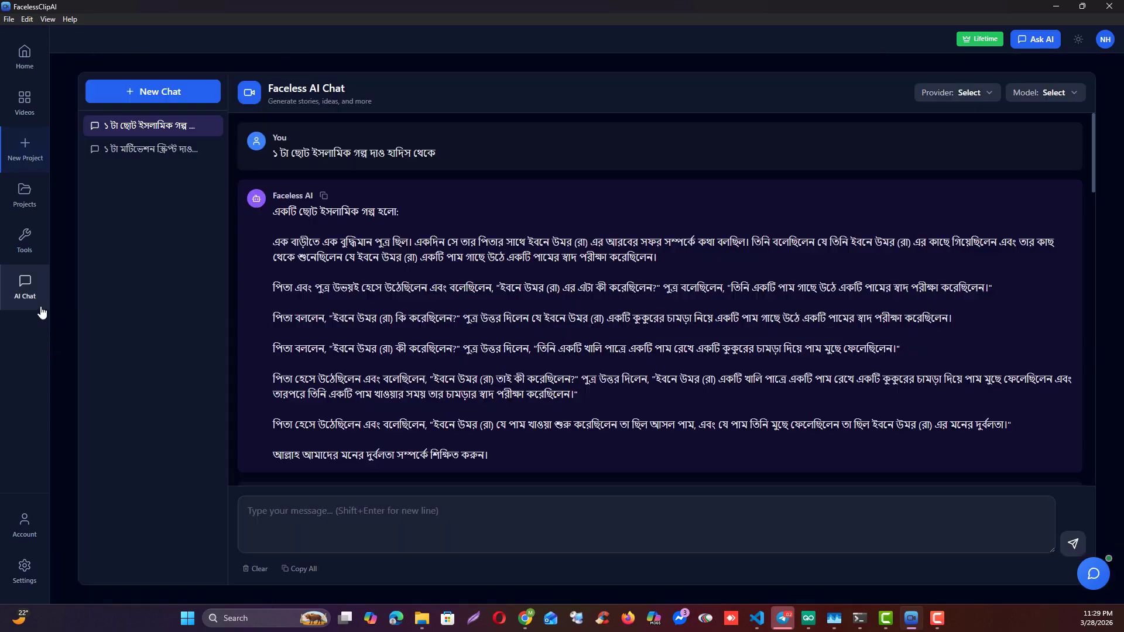
pyautogui.click(393, 524)
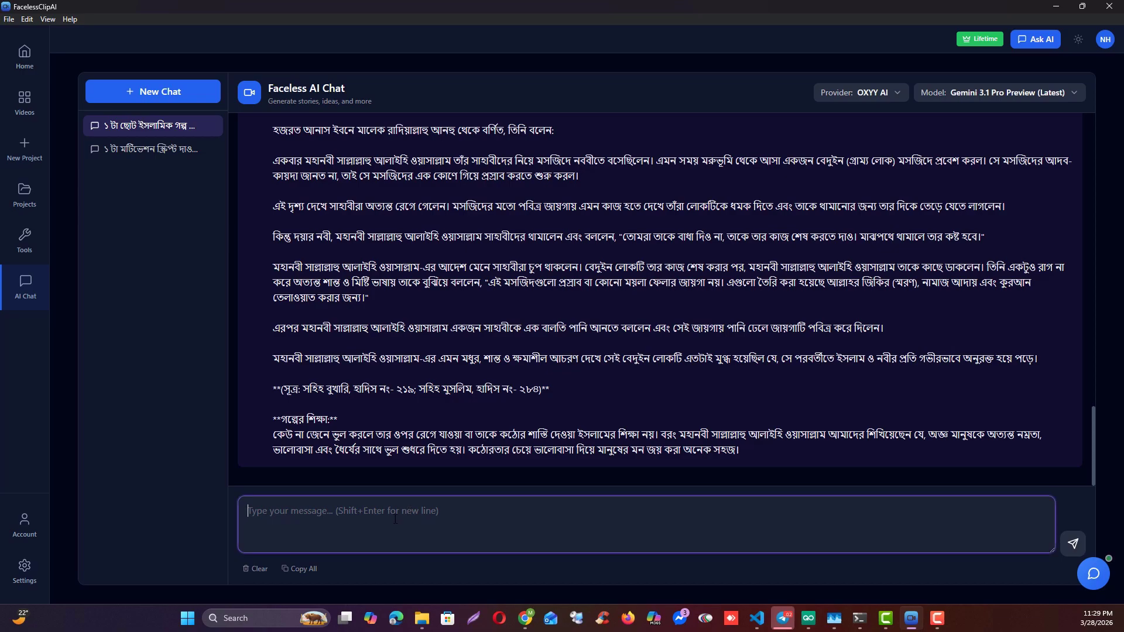
pyautogui.scroll(3, 323, 406)
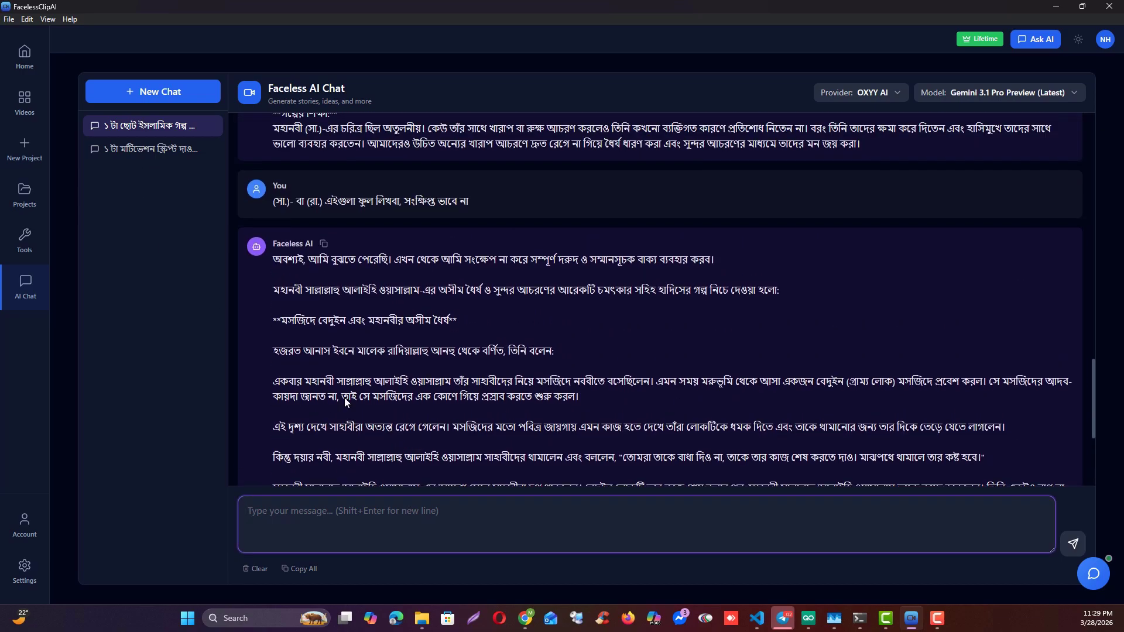
pyautogui.moveTo(273, 339); pyautogui.dragTo(579, 352)
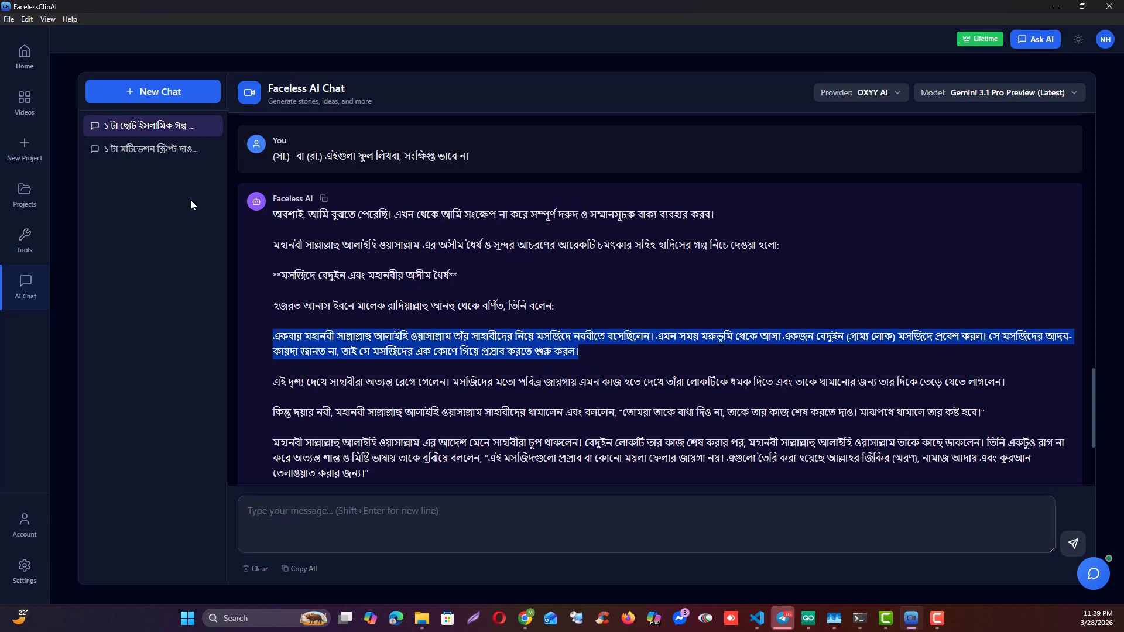
pyautogui.click(169, 151)
pyautogui.moveTo(275, 358); pyautogui.dragTo(551, 381)
pyautogui.hotkey('ctrl', 'c')
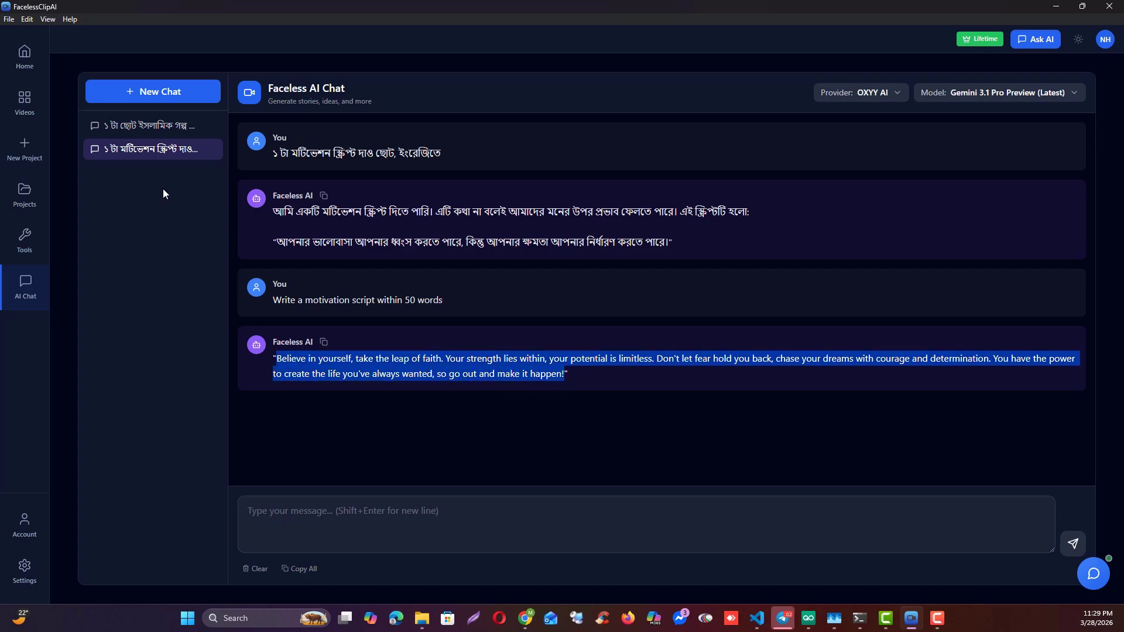
# Start a new landscape AI Images To Video project and paste the copied motivation script as its custom script.
pyautogui.click(30, 154)
pyautogui.click(553, 233)
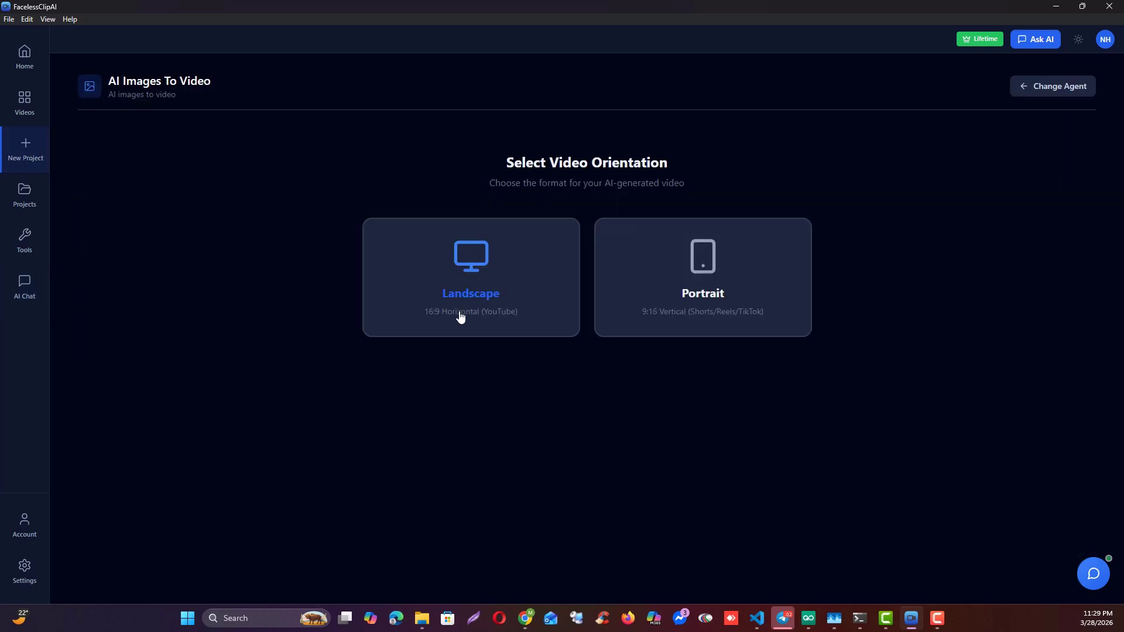
pyautogui.click(460, 316)
pyautogui.hotkey('ctrl', 'v')
pyautogui.scroll(-3, 426, 410)
pyautogui.scroll(3, 403, 297)
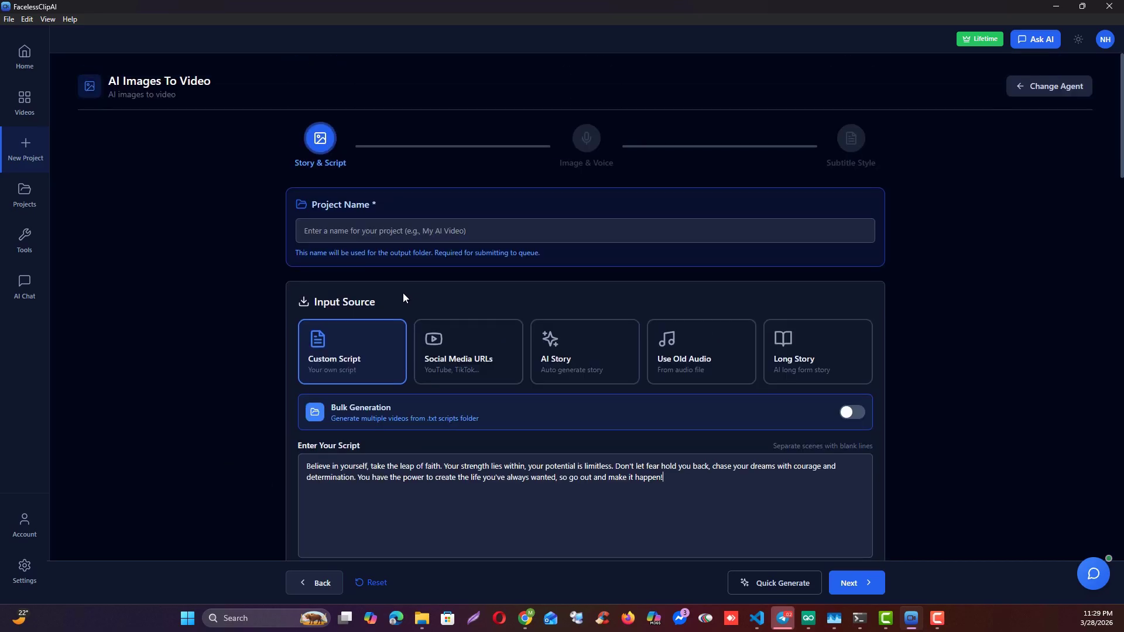
# Name the project test22 and continue to the Image & Voice stage.
pyautogui.write('your')
pyautogui.hotkey('ctrl', 'a')
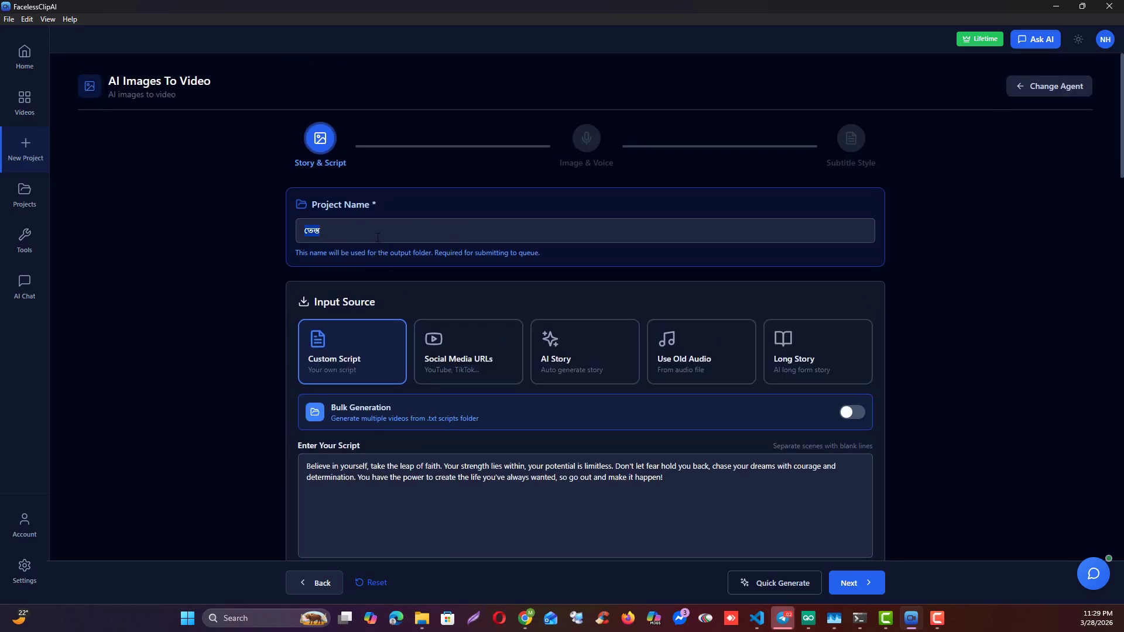
pyautogui.press('BackSpace')
pyautogui.write('y')
pyautogui.press('BackSpace')
pyautogui.write('test12')
pyautogui.scroll(-15, 217, 393)
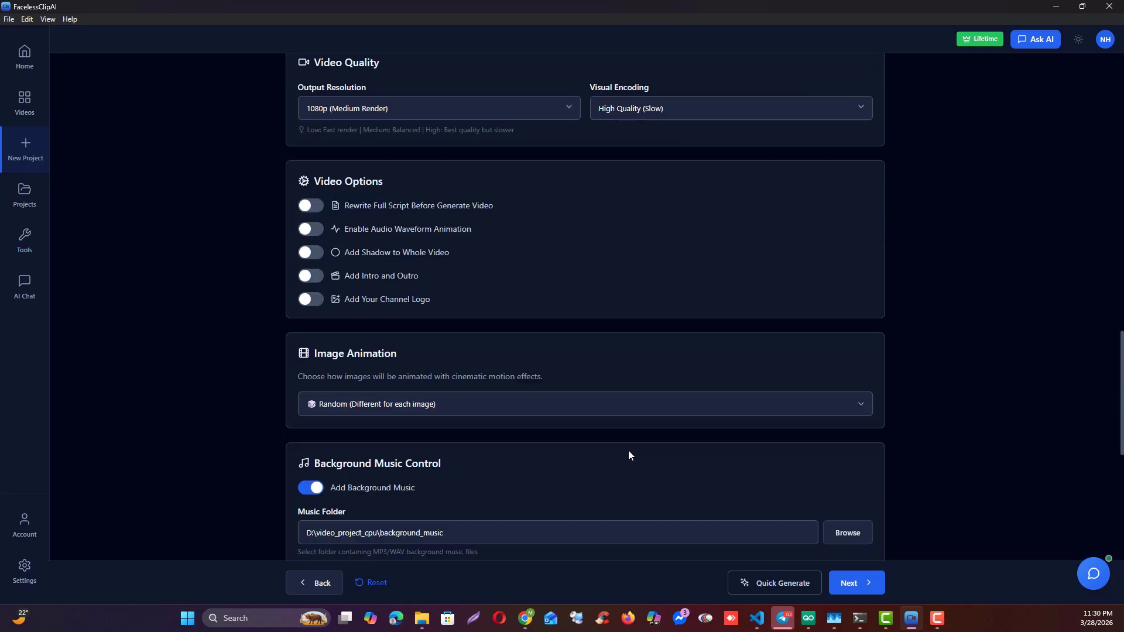
pyautogui.scroll(-10, 628, 455)
pyautogui.click(849, 582)
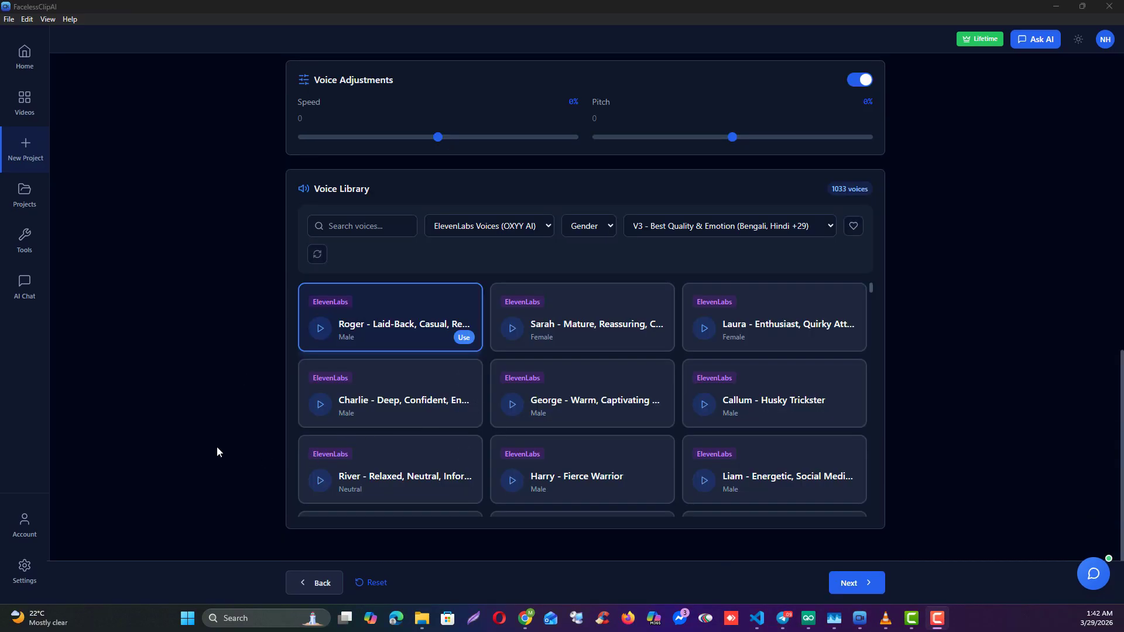
# Examine the full gallery of available image styles and close it without choosing another style.
pyautogui.scroll(15, 217, 446)
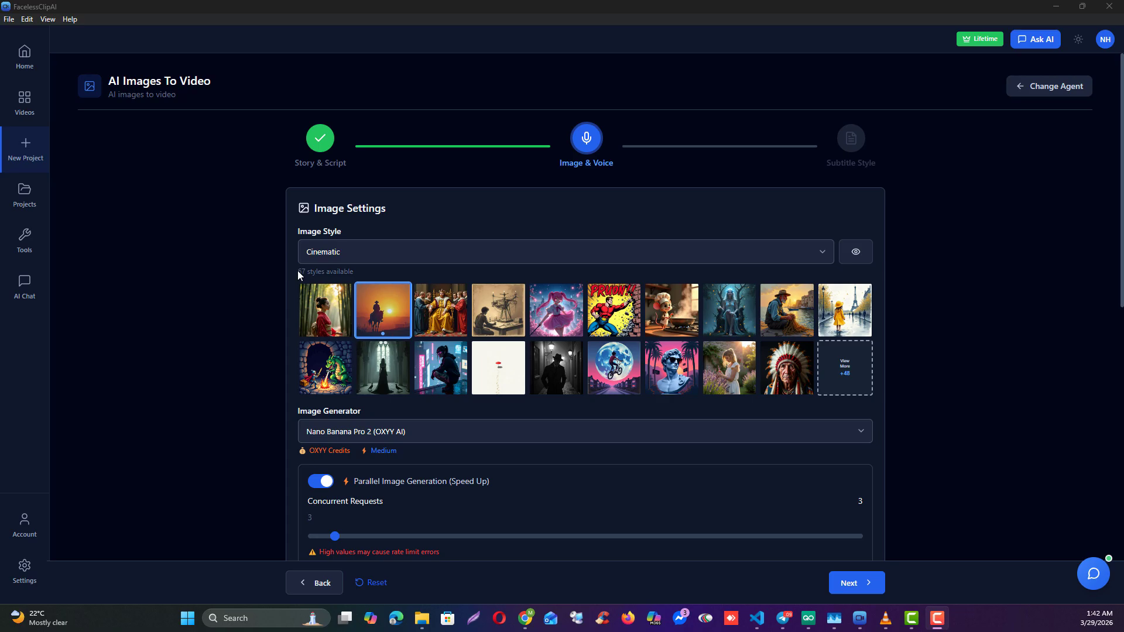
pyautogui.click(842, 379)
pyautogui.scroll(-1, 621, 382)
pyautogui.scroll(1, 623, 386)
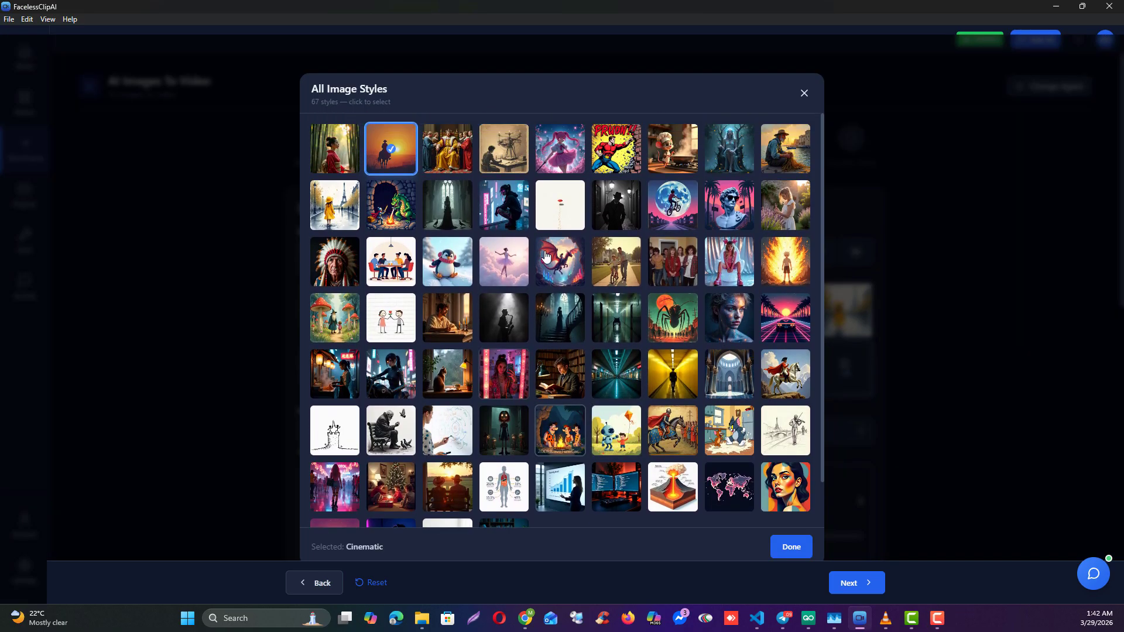
pyautogui.click(804, 94)
# Preview the image styles one by one from Cinematic through Pixar Art, Pixel Art and Retro 80s to Vaporwave.
pyautogui.click(854, 253)
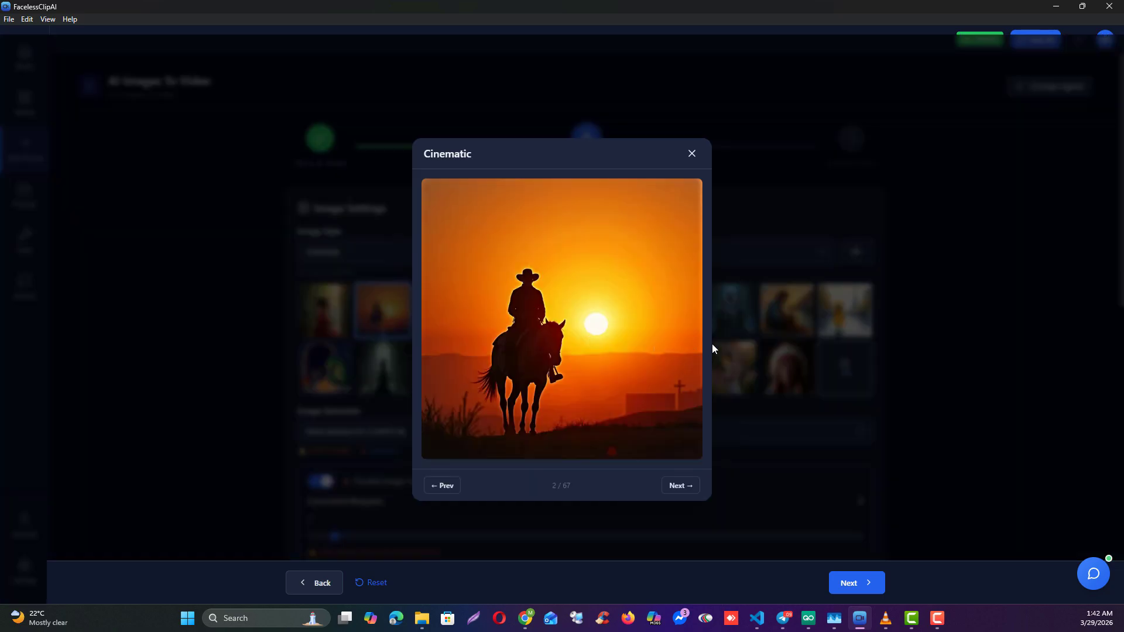
pyautogui.click(695, 489)
pyautogui.click(695, 488)
pyautogui.click(695, 488)
pyautogui.click(695, 488)
pyautogui.click(694, 488)
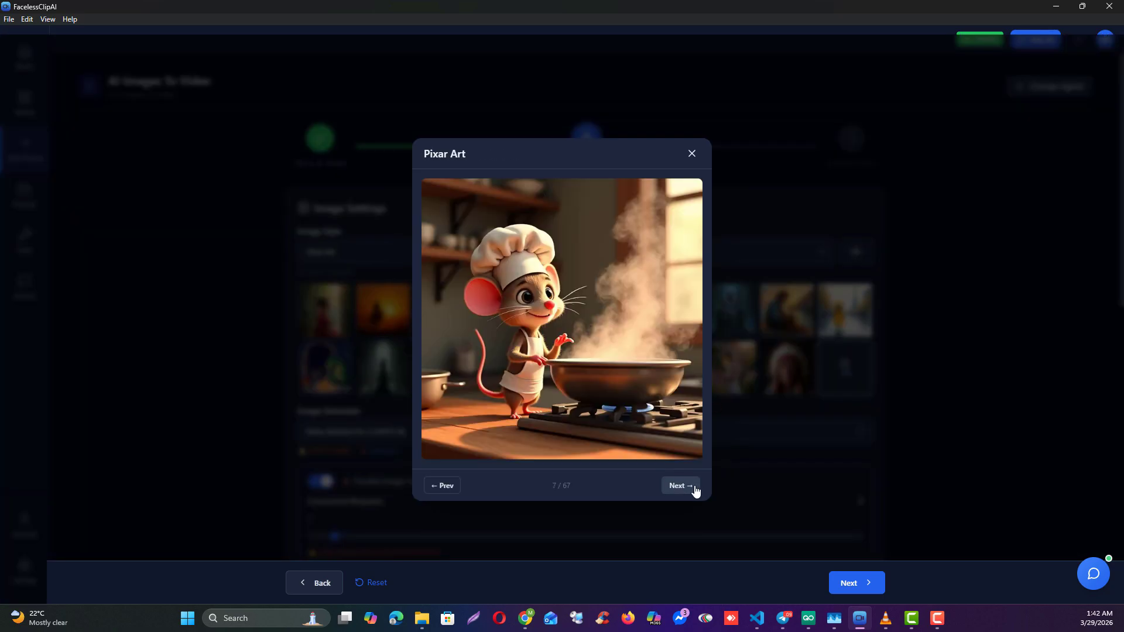
pyautogui.click(695, 488)
pyautogui.click(695, 489)
pyautogui.click(694, 488)
pyautogui.click(695, 489)
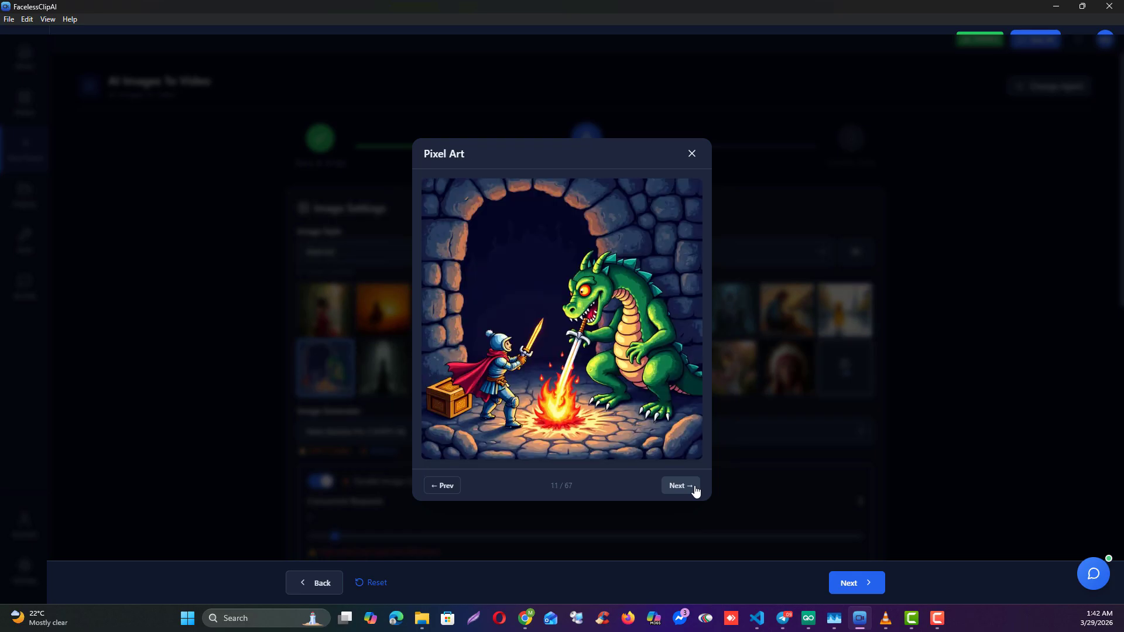
pyautogui.click(694, 488)
pyautogui.click(695, 488)
pyautogui.click(694, 488)
pyautogui.click(694, 488)
pyautogui.click(695, 488)
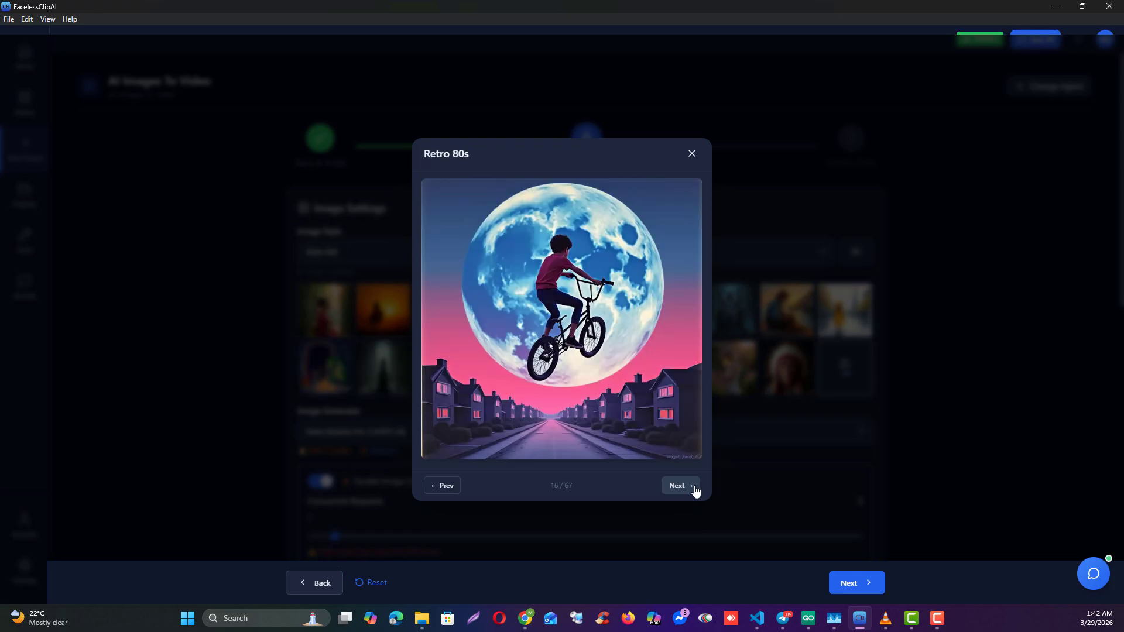
pyautogui.click(694, 489)
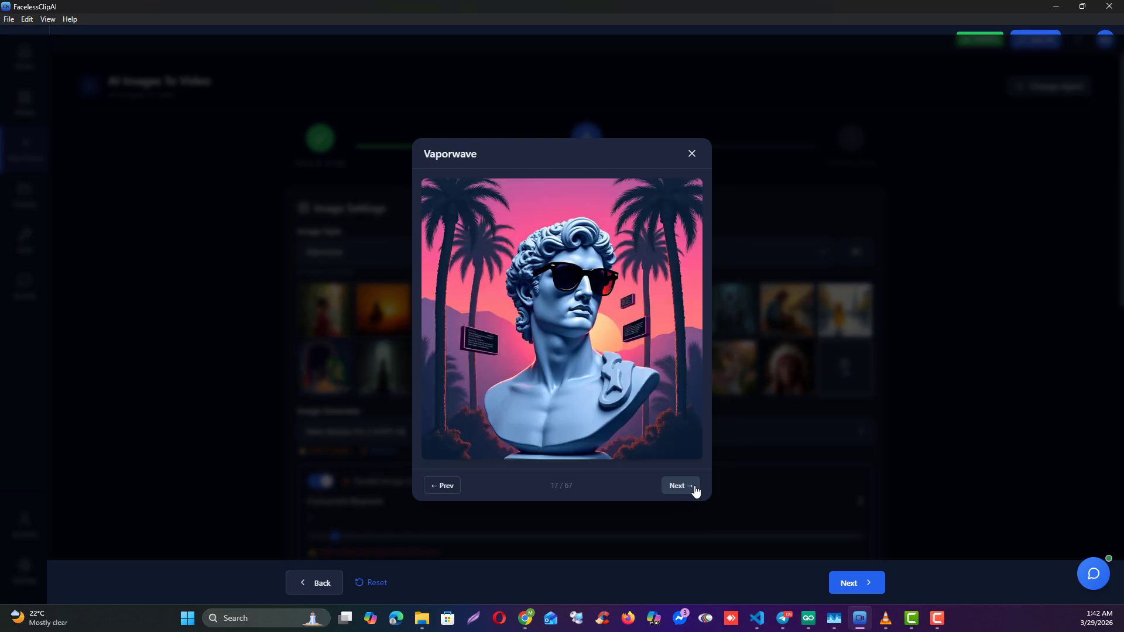
pyautogui.click(693, 154)
pyautogui.click(370, 248)
pyautogui.click(371, 247)
# Set the subtitle font to Caveat.
pyautogui.scroll(-10, 234, 355)
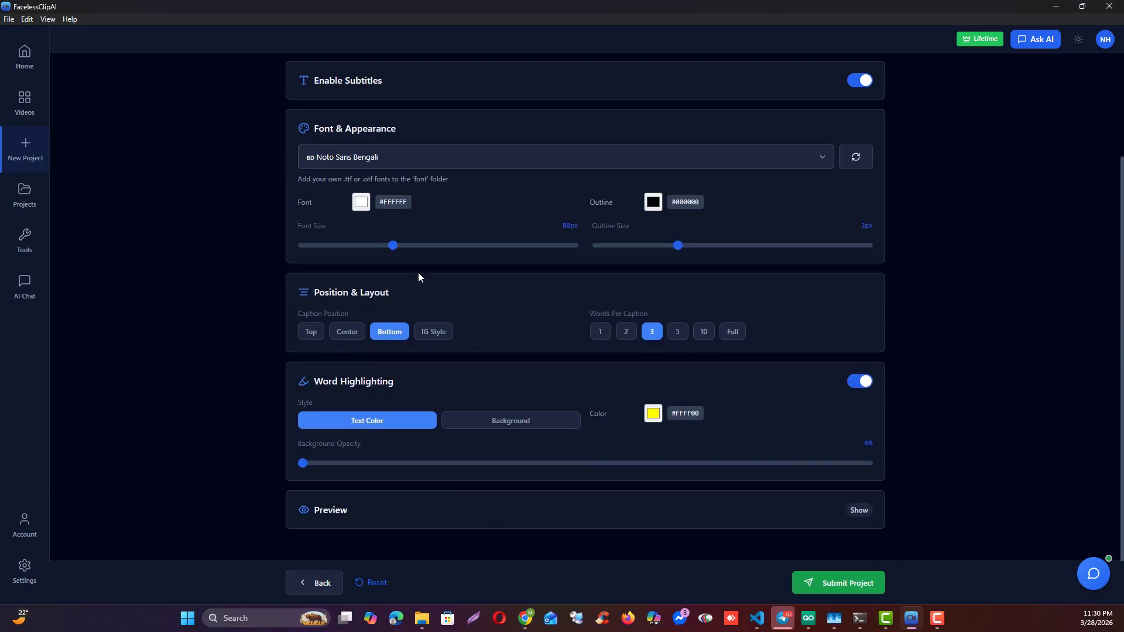
pyautogui.click(447, 157)
pyautogui.click(363, 313)
# Submit the test22 project with the reviewed settings and open the Project Manager to track it.
pyautogui.click(807, 583)
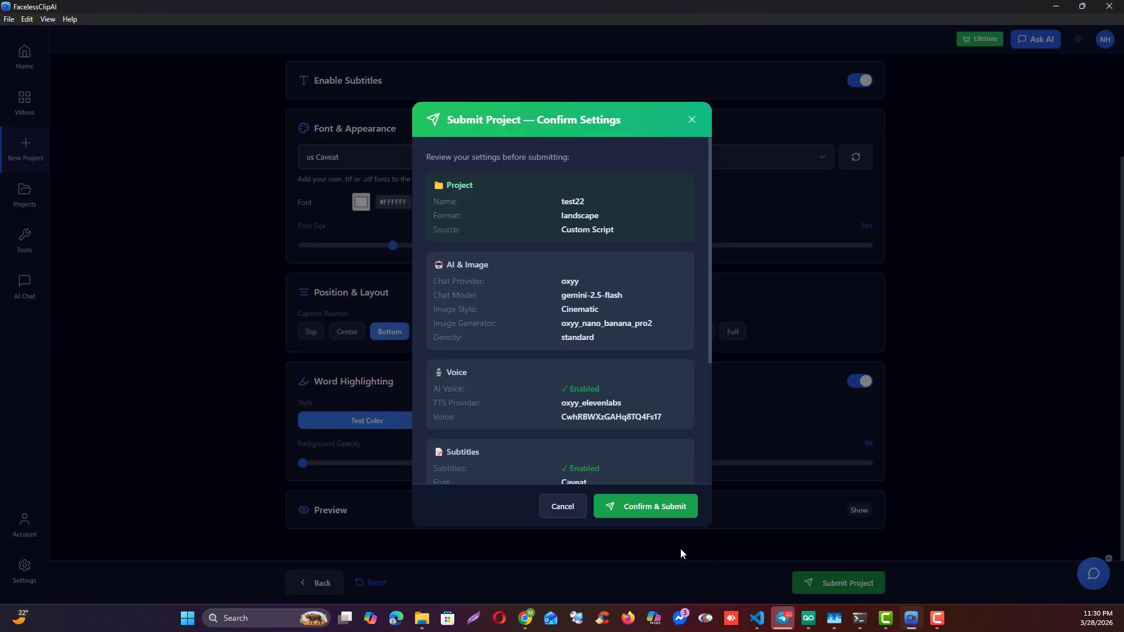
pyautogui.click(642, 508)
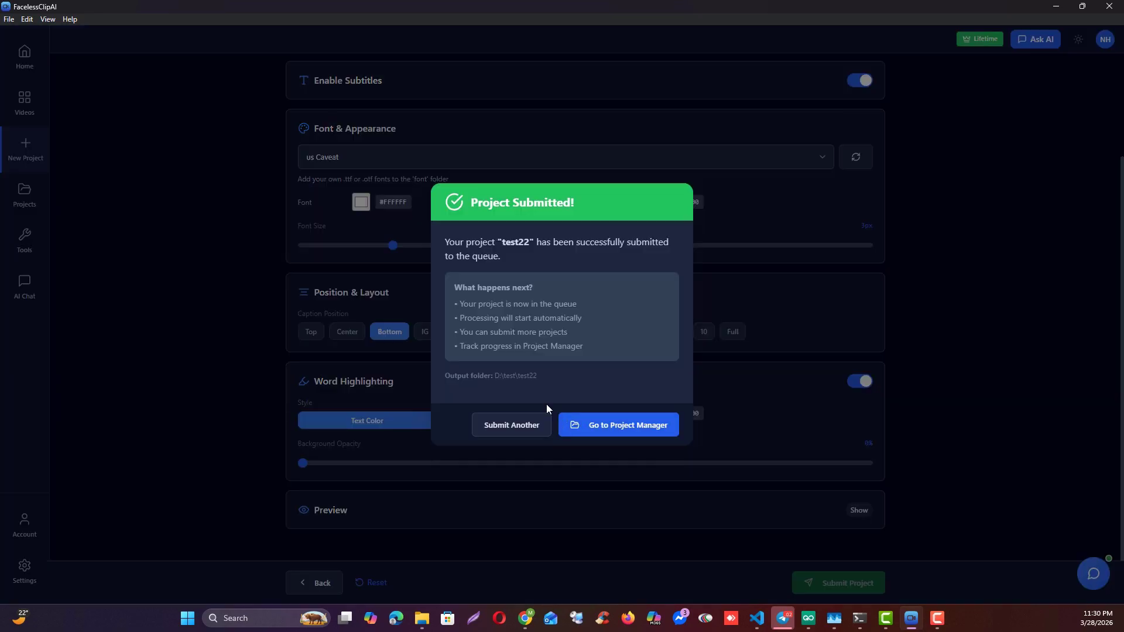
pyautogui.click(627, 426)
pyautogui.click(25, 195)
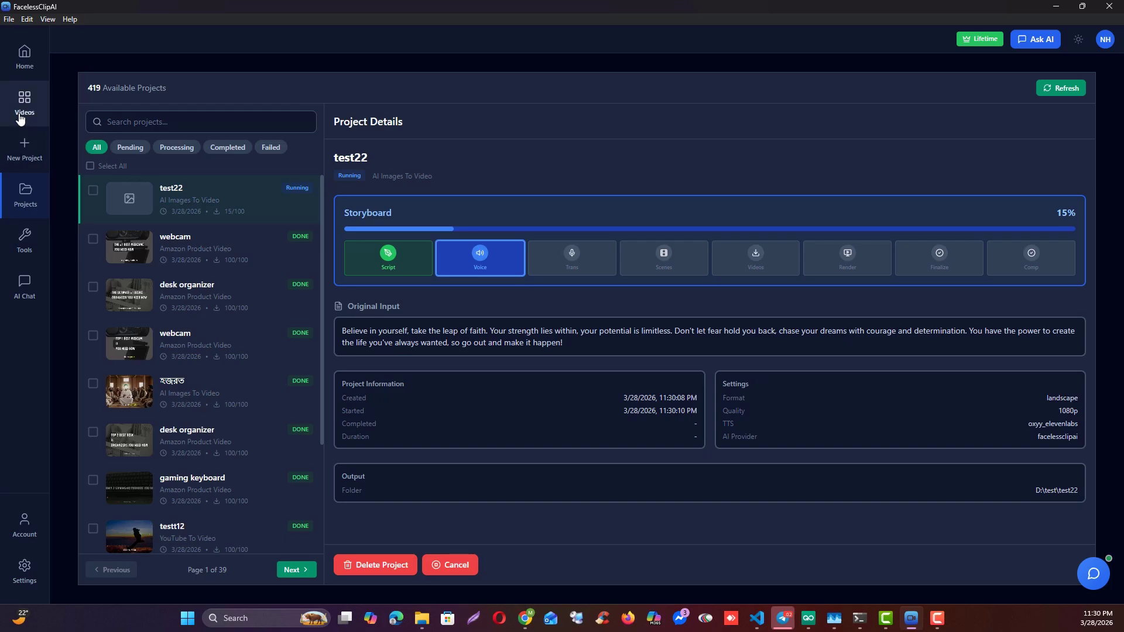
# Start another landscape AI Images To Video project and enable Islamic Content for its custom script.
pyautogui.click(22, 154)
pyautogui.click(549, 226)
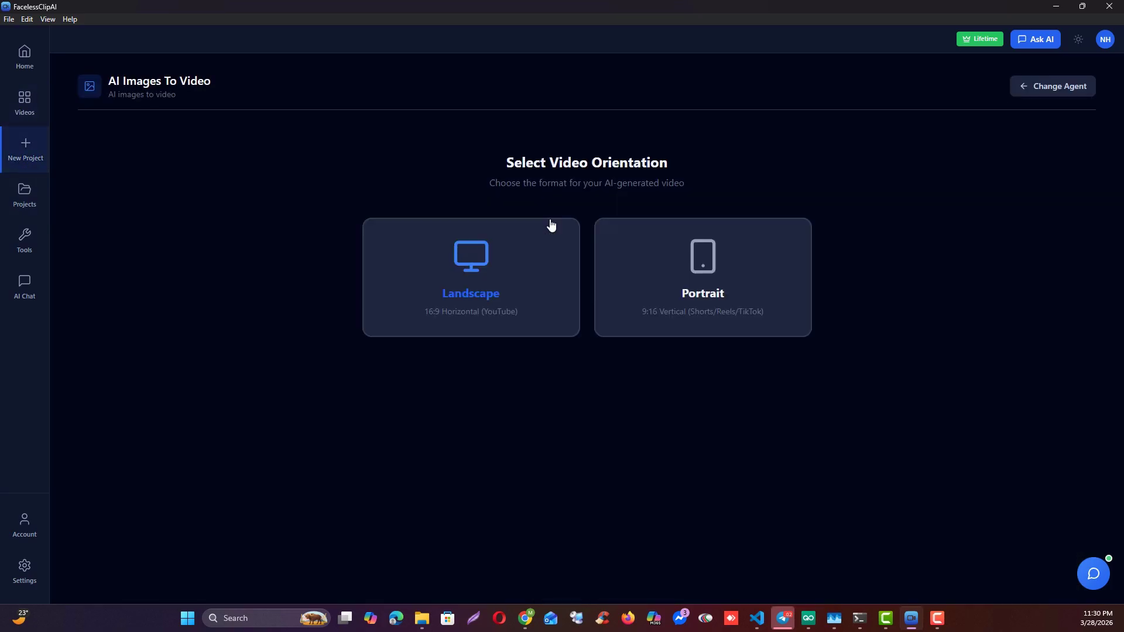
pyautogui.click(479, 291)
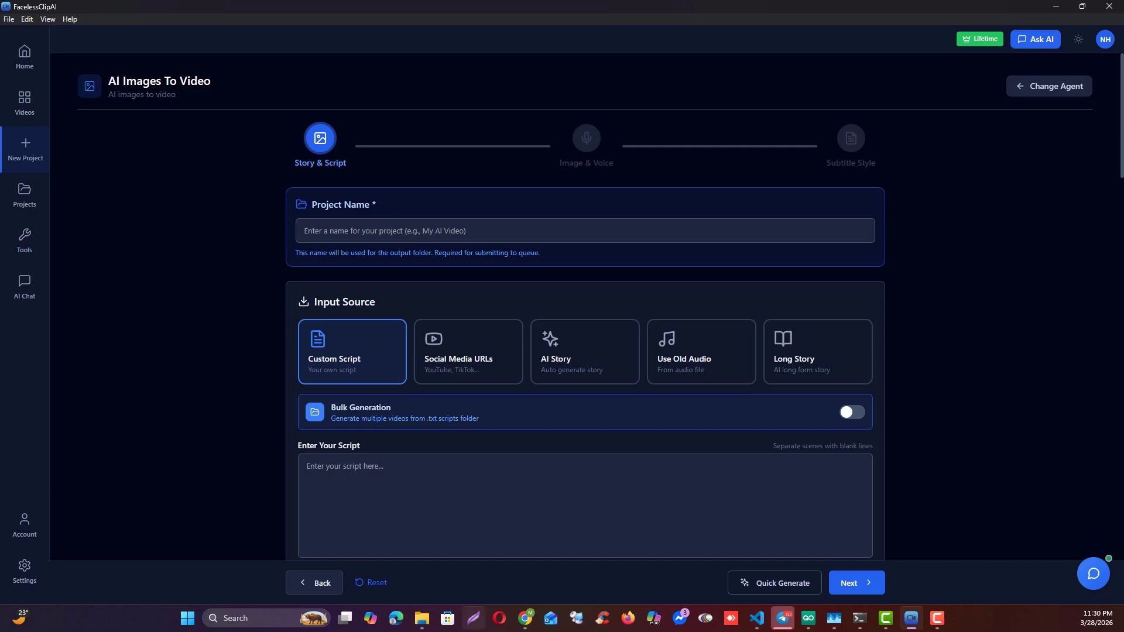
pyautogui.scroll(-1, 431, 381)
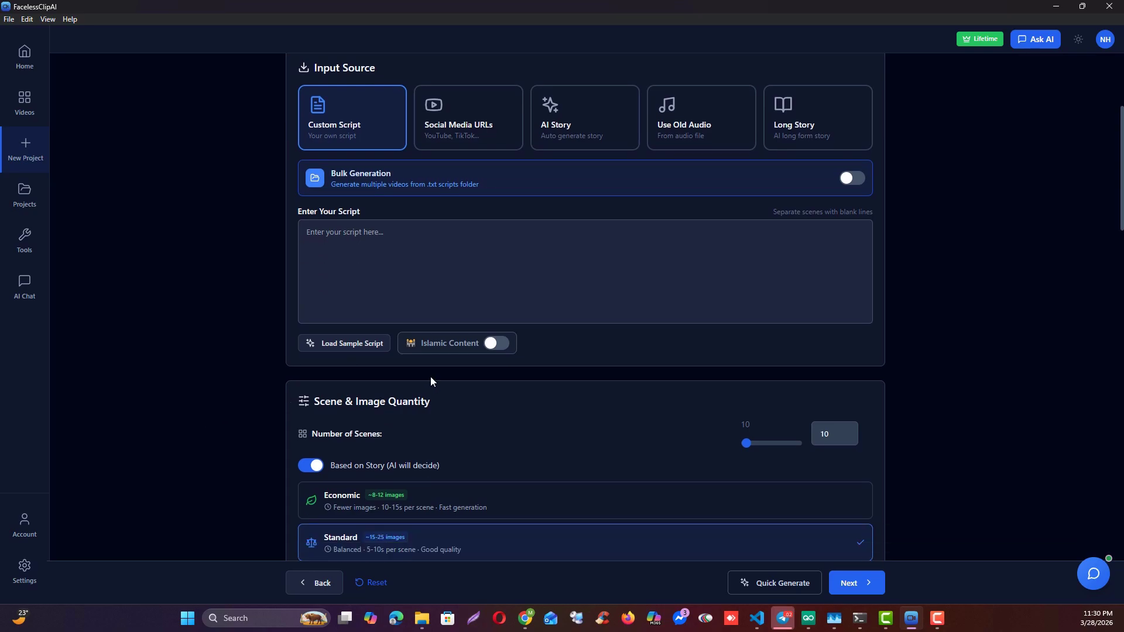
pyautogui.click(421, 281)
pyautogui.click(498, 343)
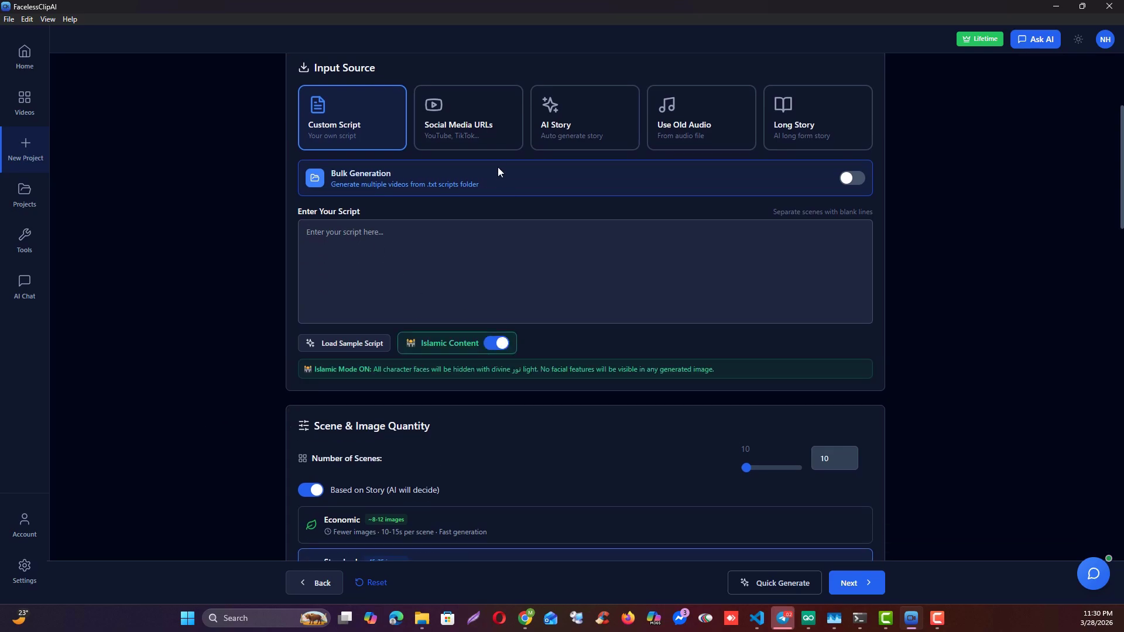
# Look at the Social Media URLs and Use Old Audio input sources, return to Custom Script, and review the remaining project settings.
pyautogui.click(476, 145)
pyautogui.click(718, 140)
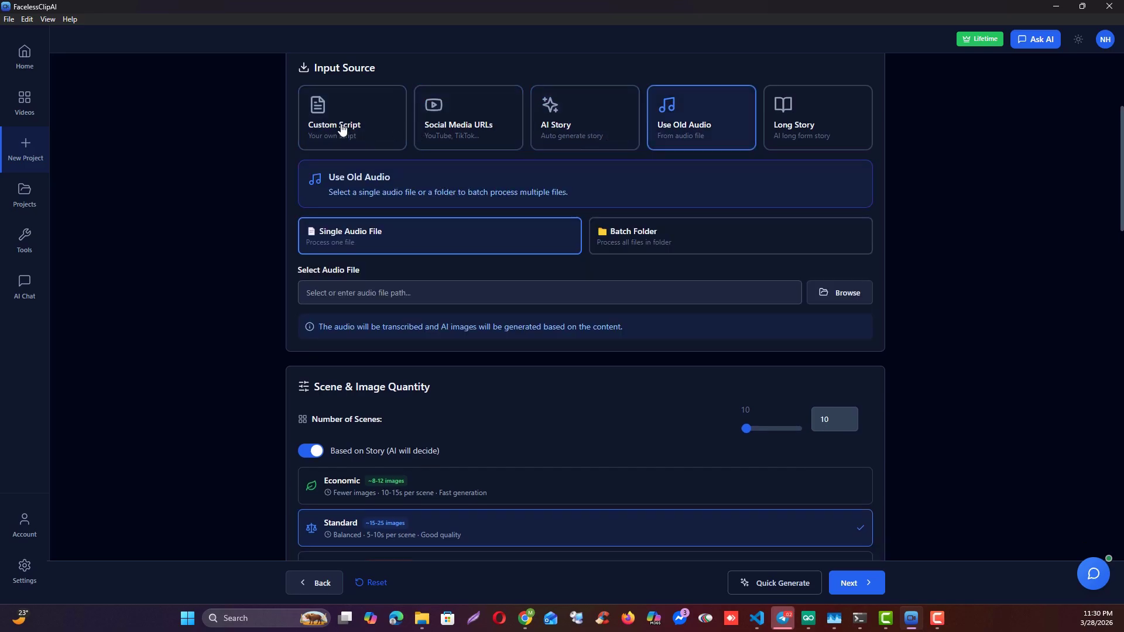
pyautogui.click(312, 128)
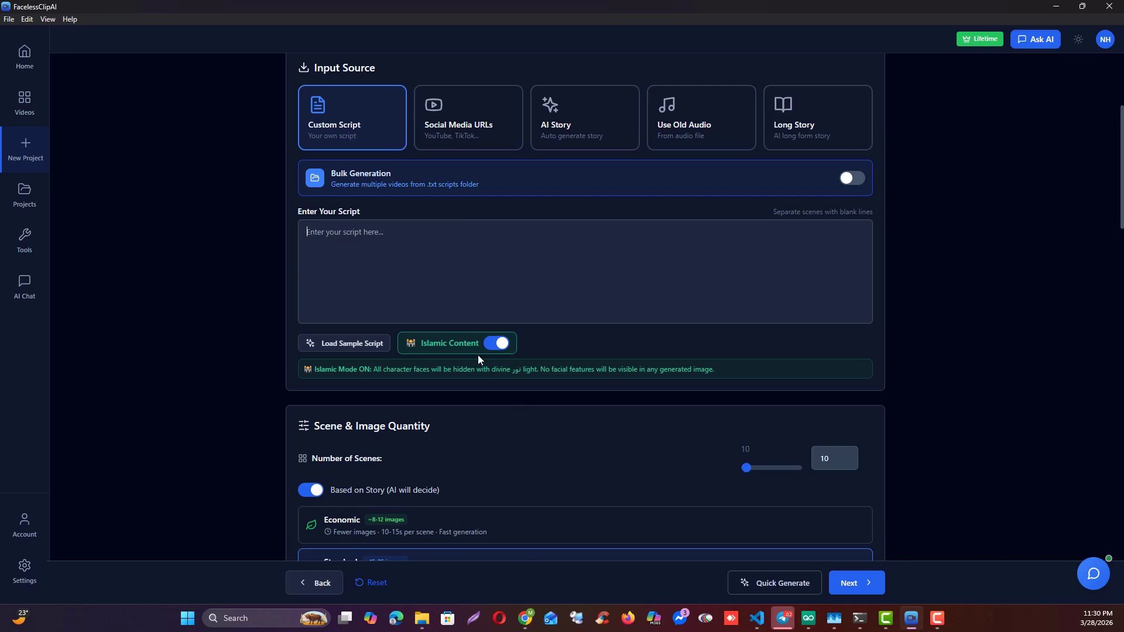
pyautogui.scroll(-7, 462, 442)
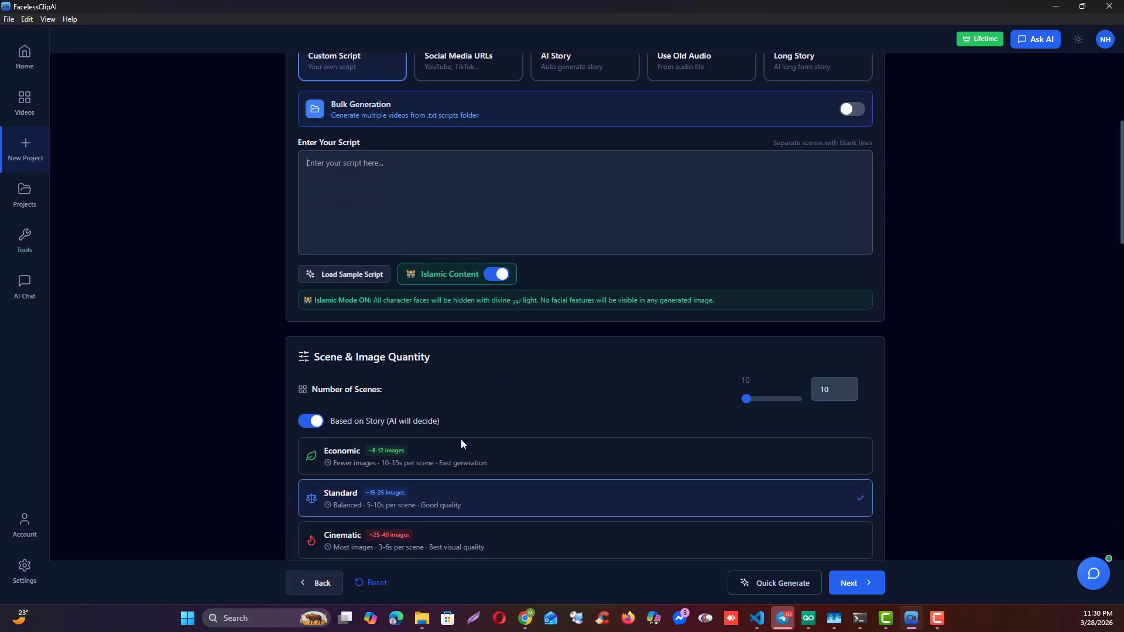
pyautogui.scroll(-12, 462, 444)
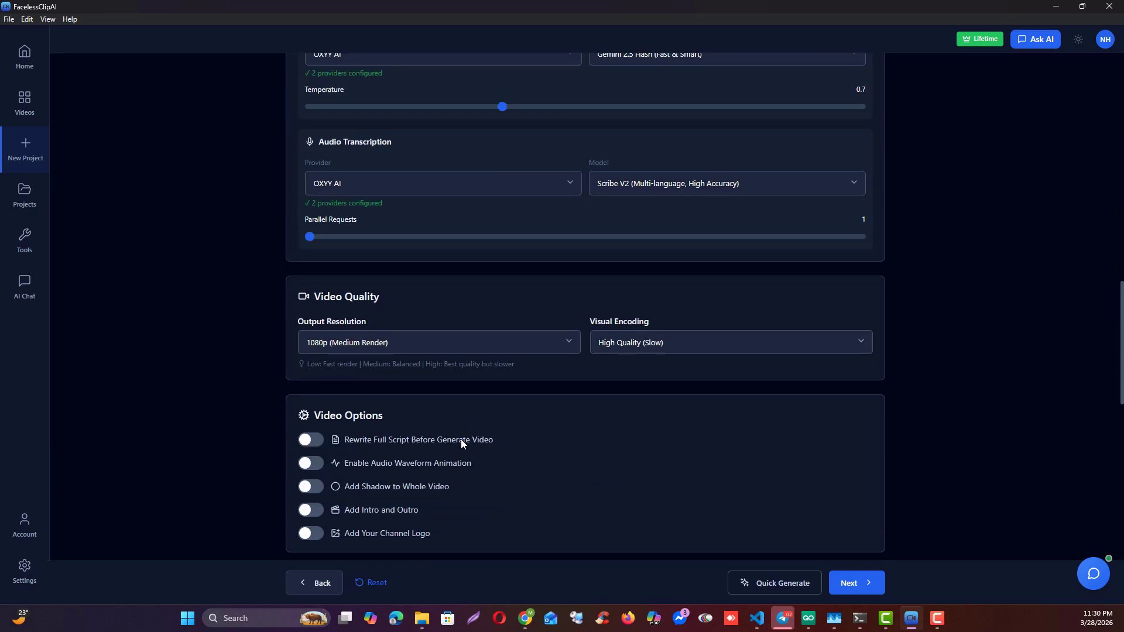
pyautogui.scroll(3, 486, 483)
pyautogui.scroll(16, 491, 486)
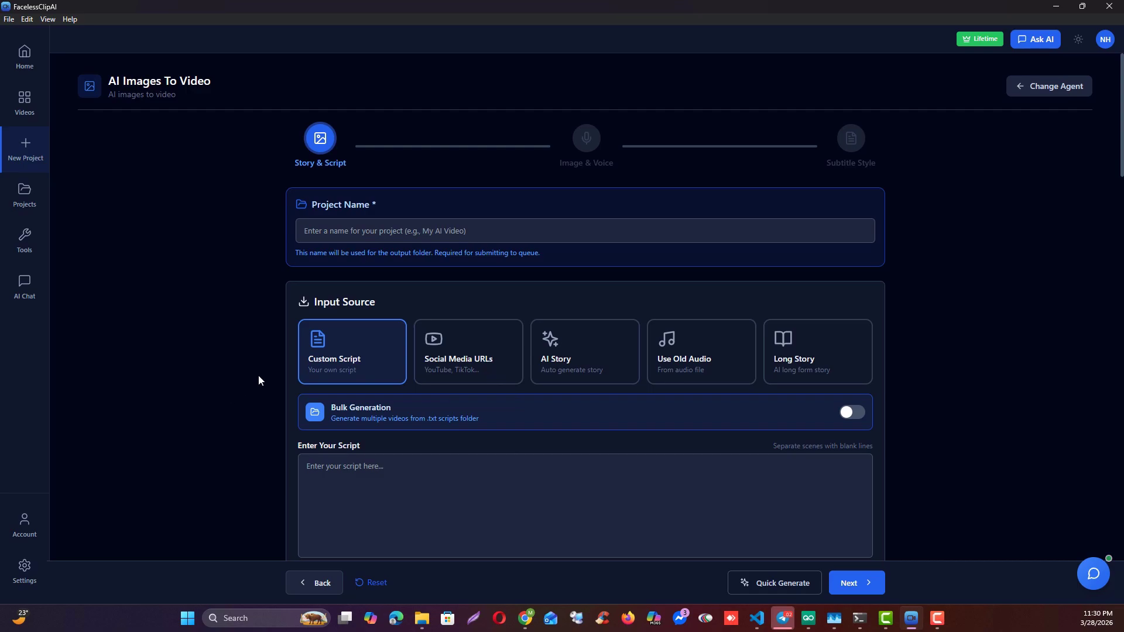
# Play the beginning of the completed হজরত AI Images To Video project from the project list, pause it, and close the preview.
pyautogui.click(28, 206)
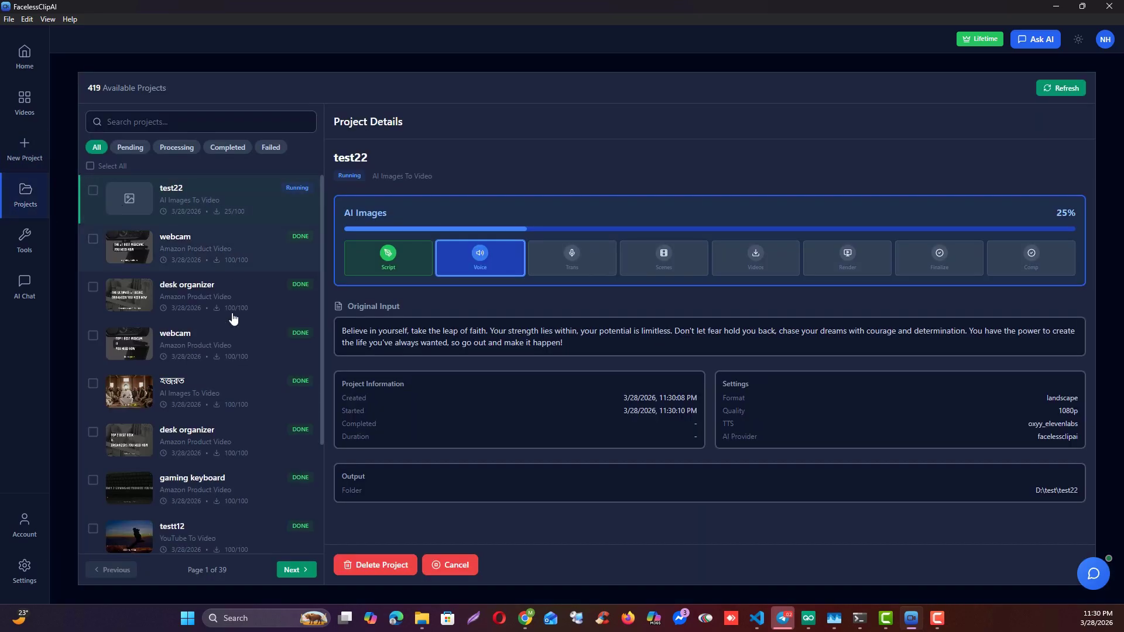
pyautogui.click(188, 394)
pyautogui.click(457, 568)
pyautogui.click(537, 329)
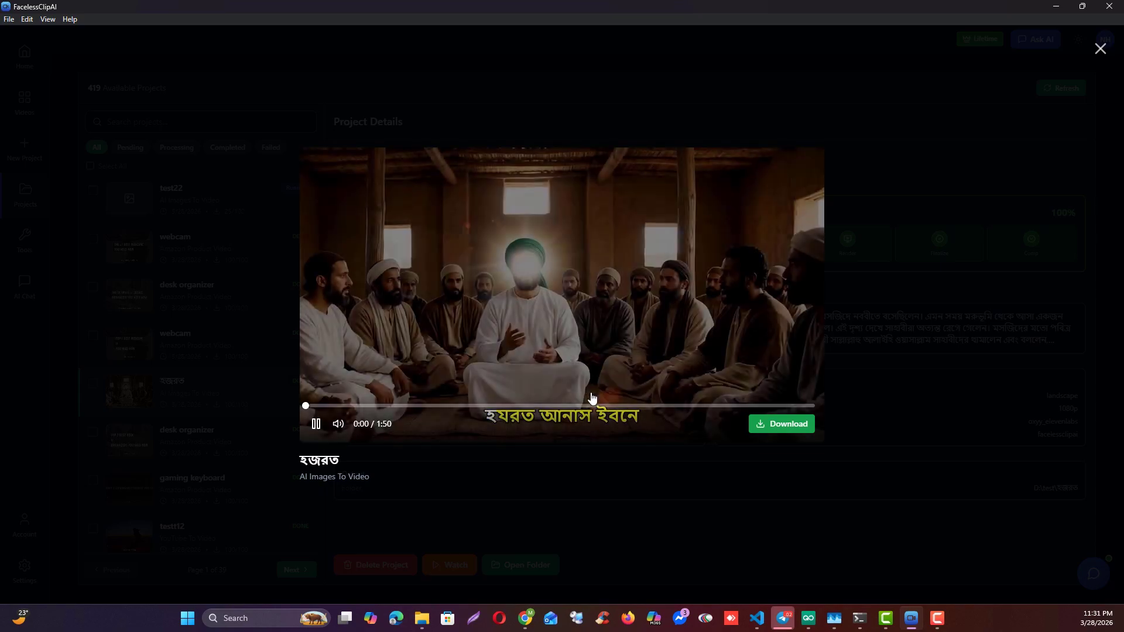
pyautogui.click(317, 424)
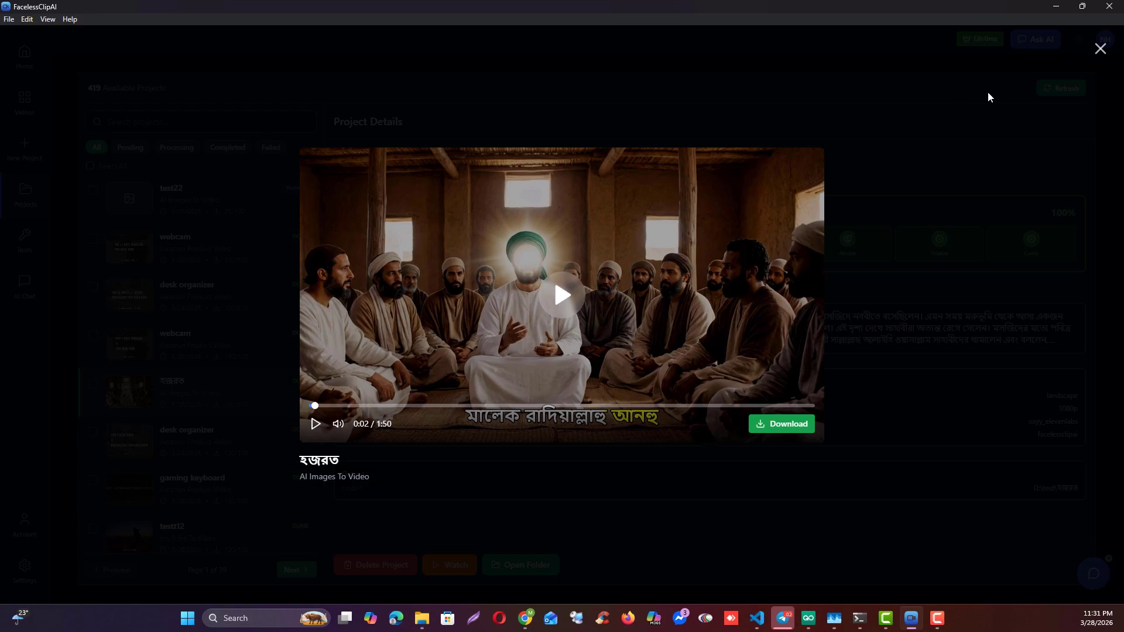
pyautogui.click(1099, 52)
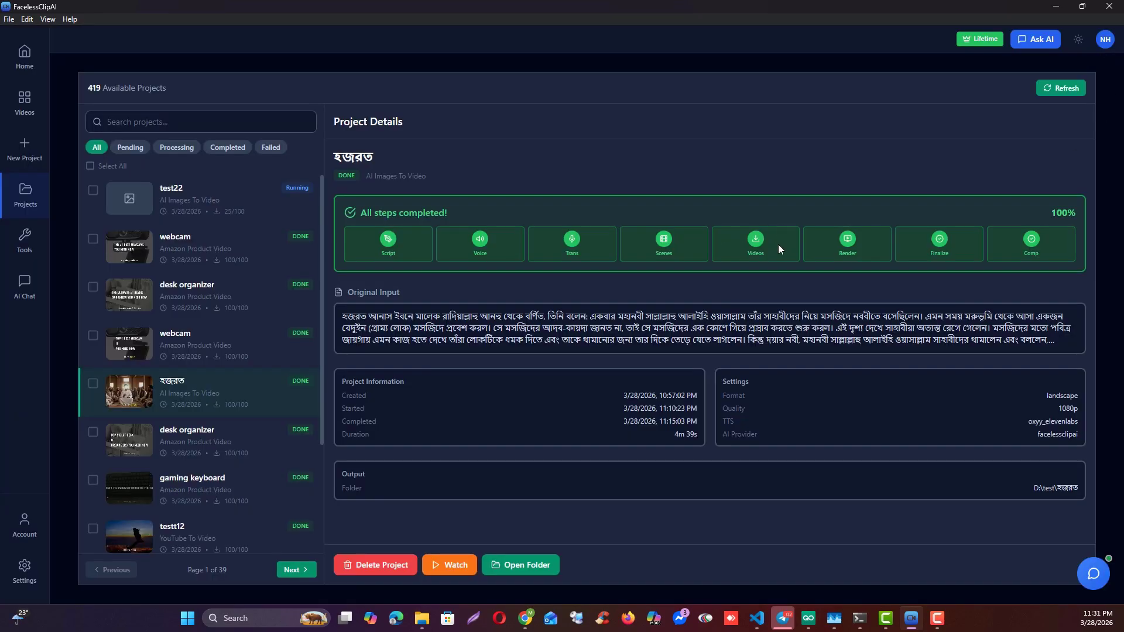
# Open a new landscape AI Images To Video project and look at its custom script, Islamic Content and scene quantity options.
pyautogui.click(17, 159)
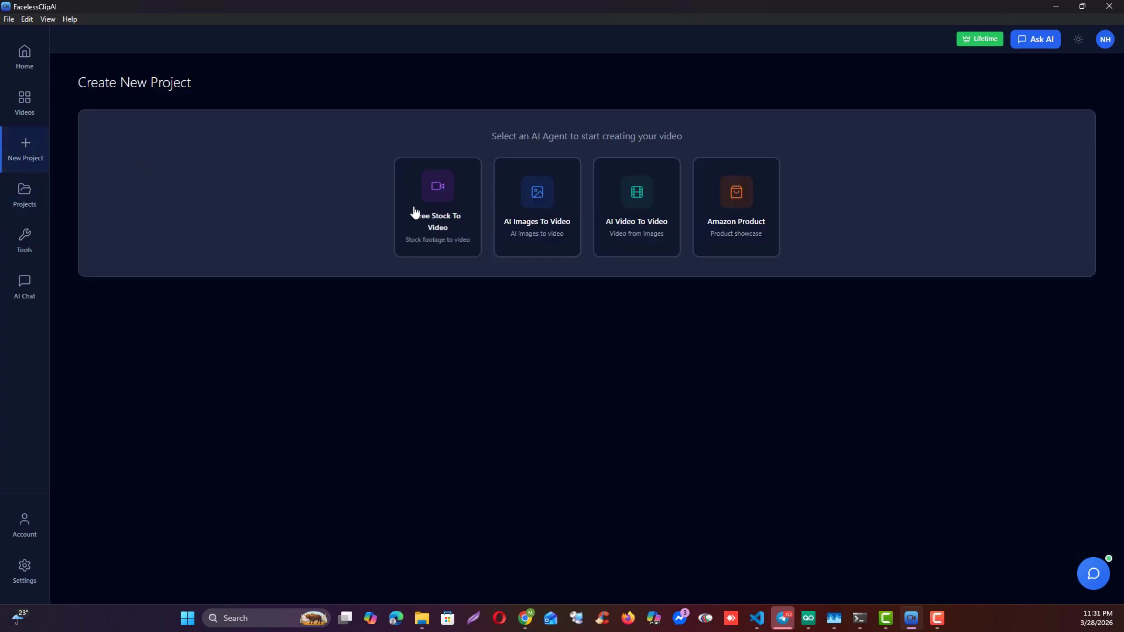
pyautogui.click(548, 234)
pyautogui.click(535, 279)
pyautogui.scroll(-4, 518, 393)
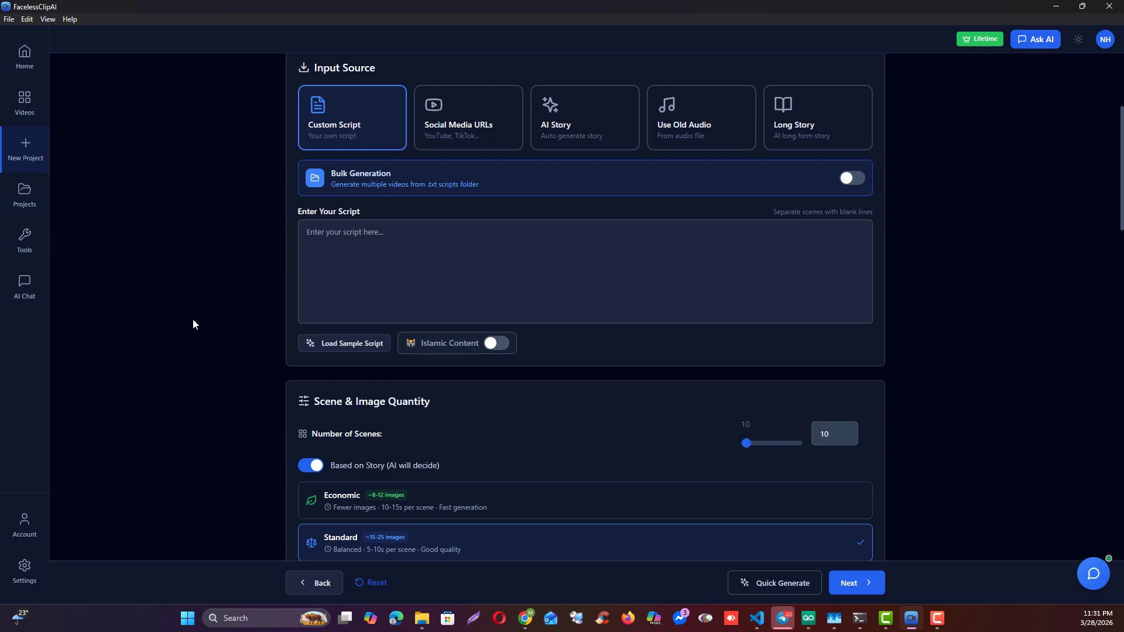
# Watch the finished test22 video from the project list, pausing along the way, and close the preview.
pyautogui.click(25, 196)
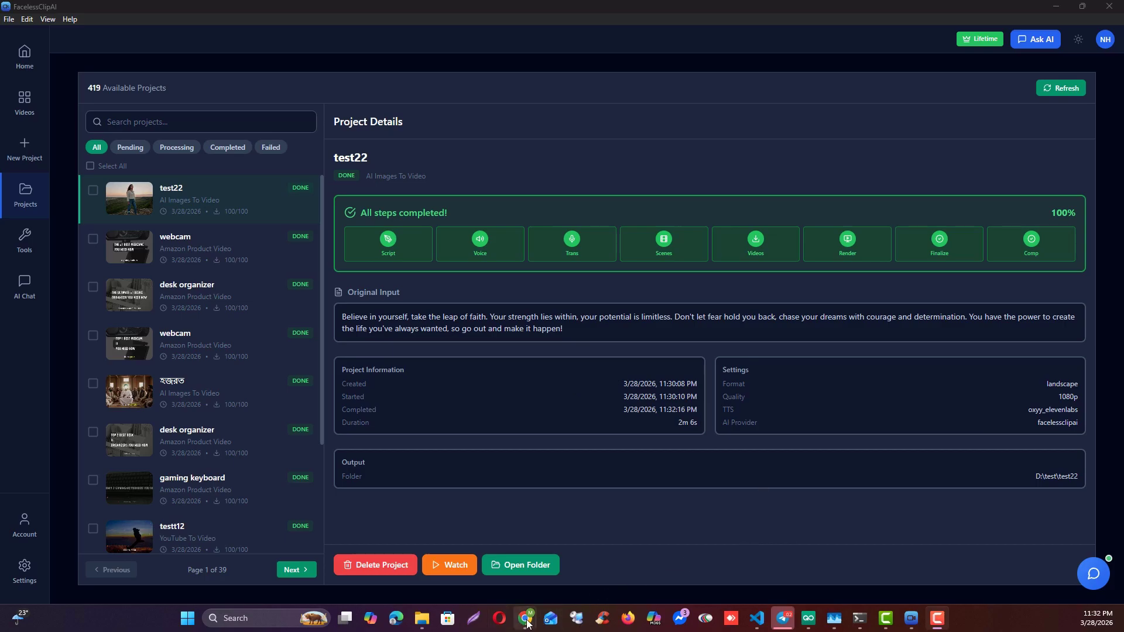
pyautogui.moveTo(525, 618)
pyautogui.click(450, 566)
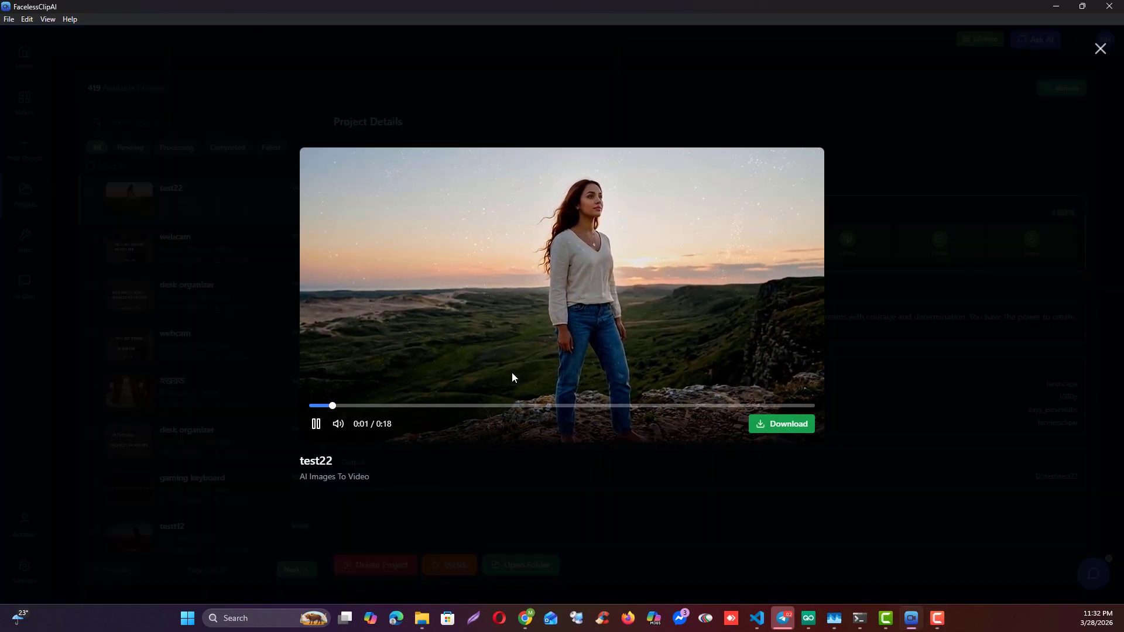
pyautogui.click(317, 424)
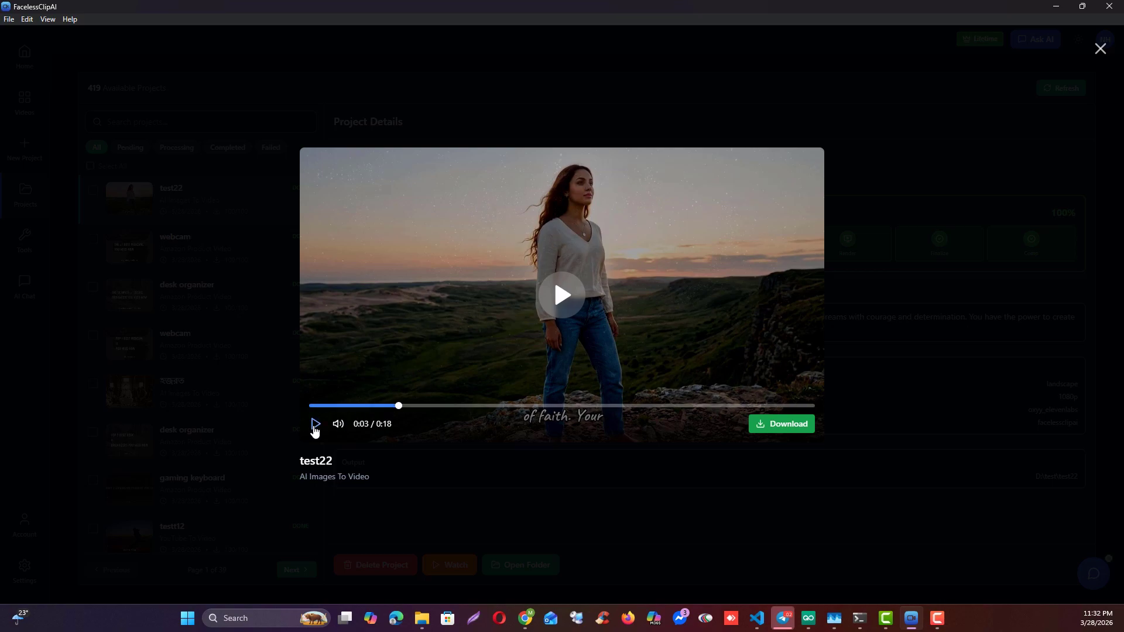
pyautogui.click(315, 425)
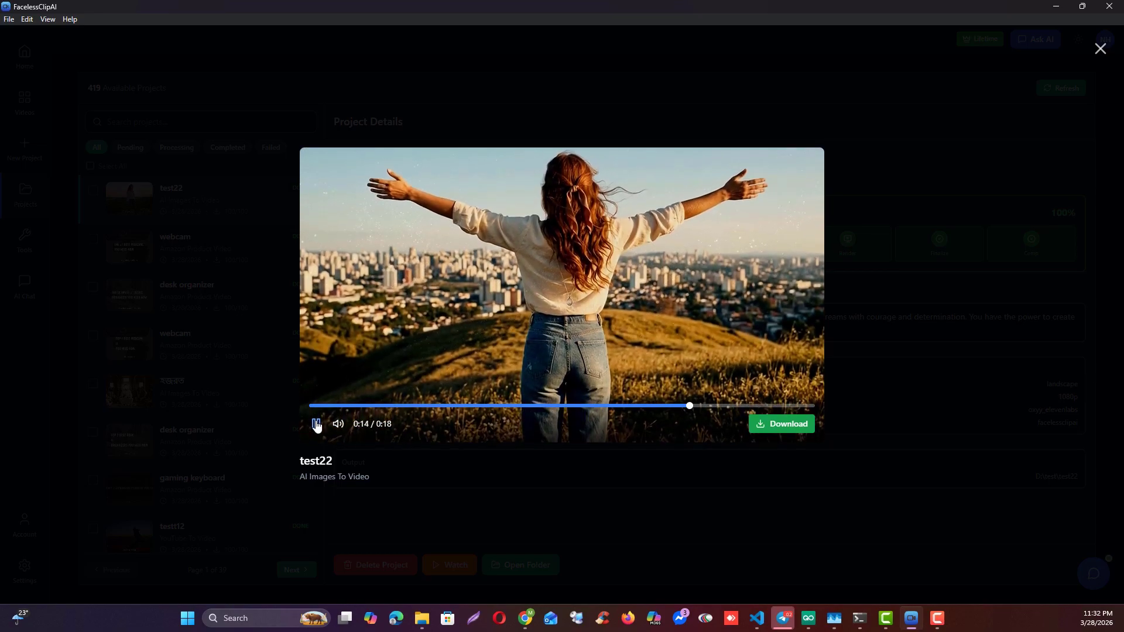
pyautogui.click(316, 424)
pyautogui.click(1101, 49)
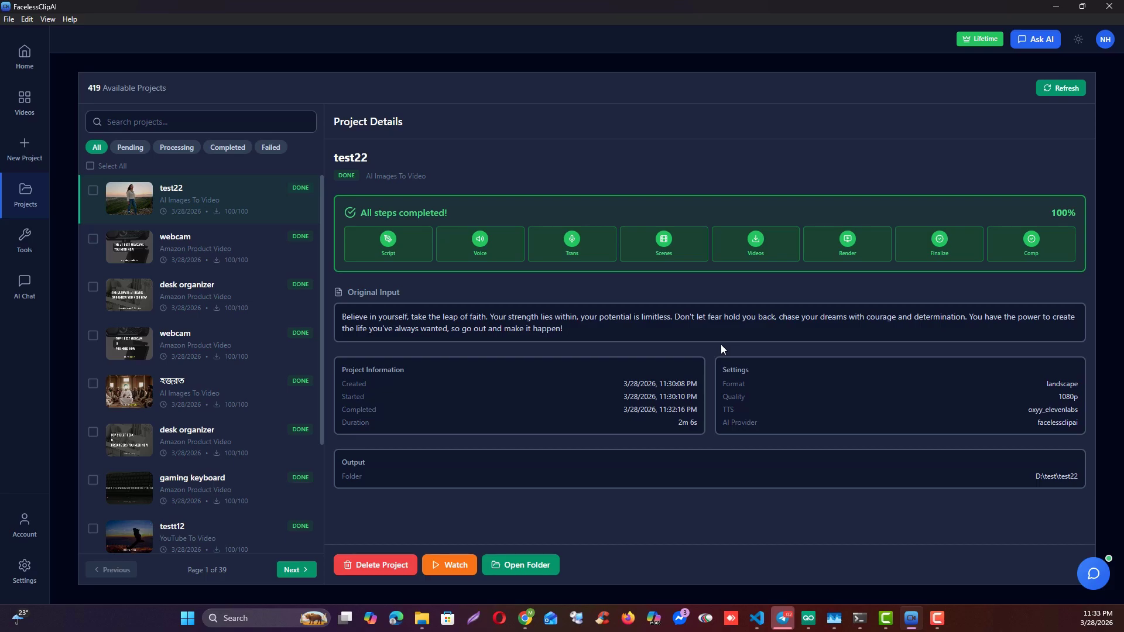
# Open the live support chat in the browser from the new project page, and return to FacelessClipAI to view its API key settings.
pyautogui.click(41, 156)
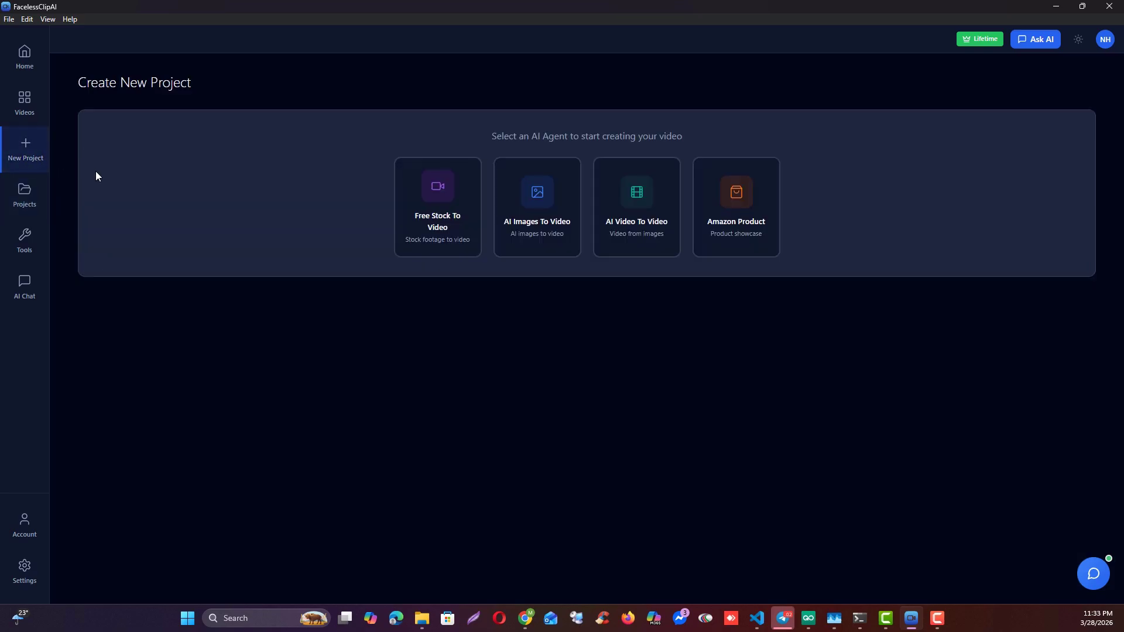
pyautogui.click(1091, 581)
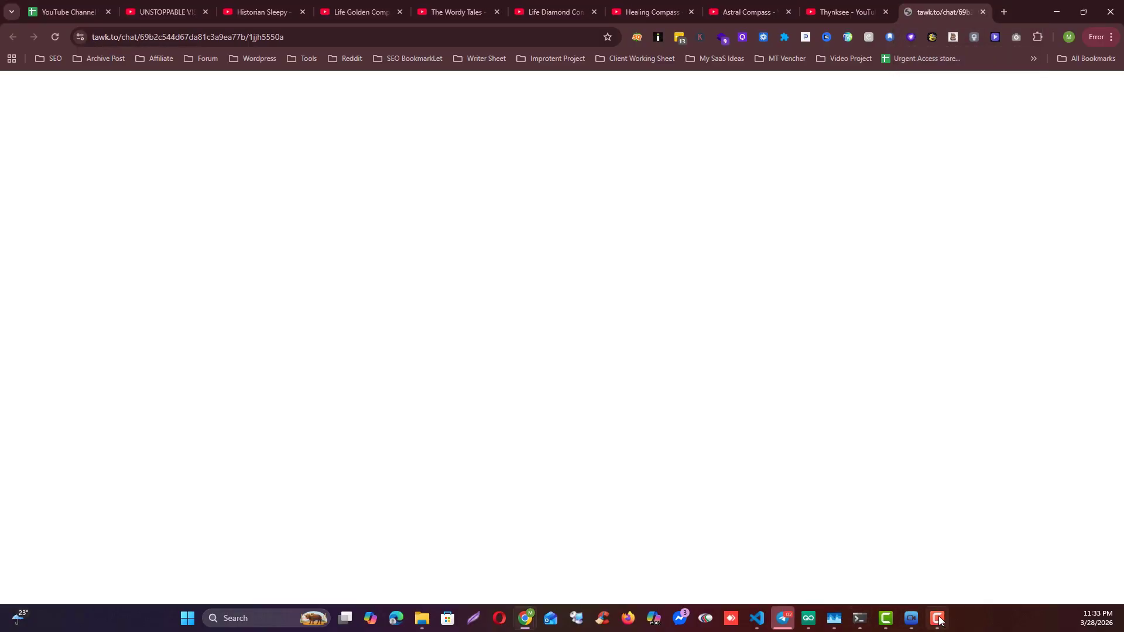
pyautogui.click(915, 624)
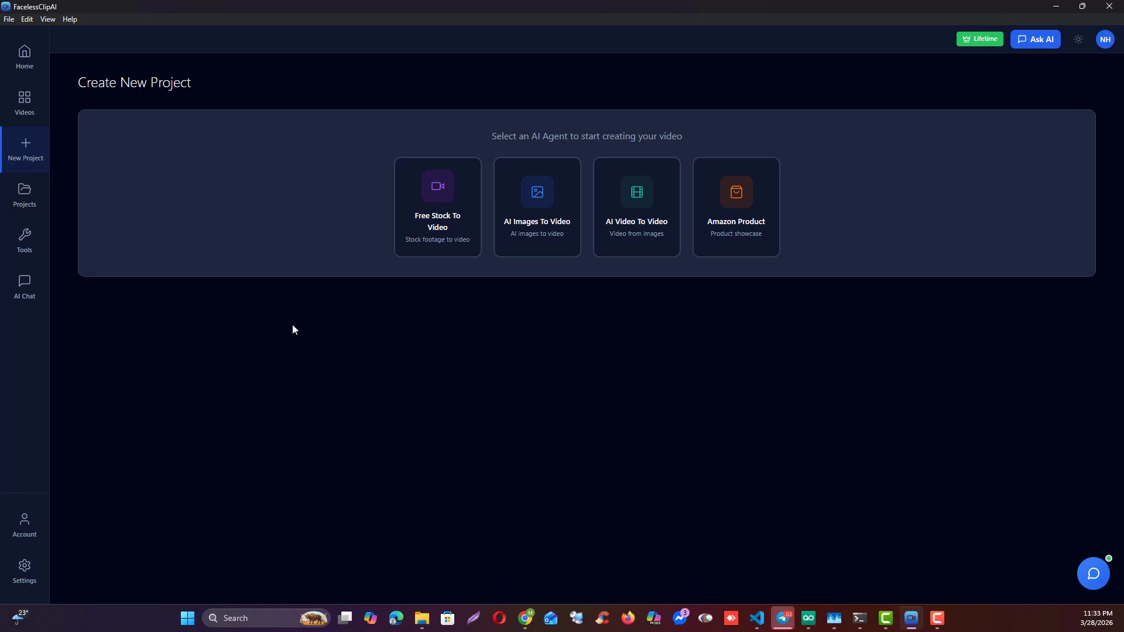
pyautogui.click(41, 571)
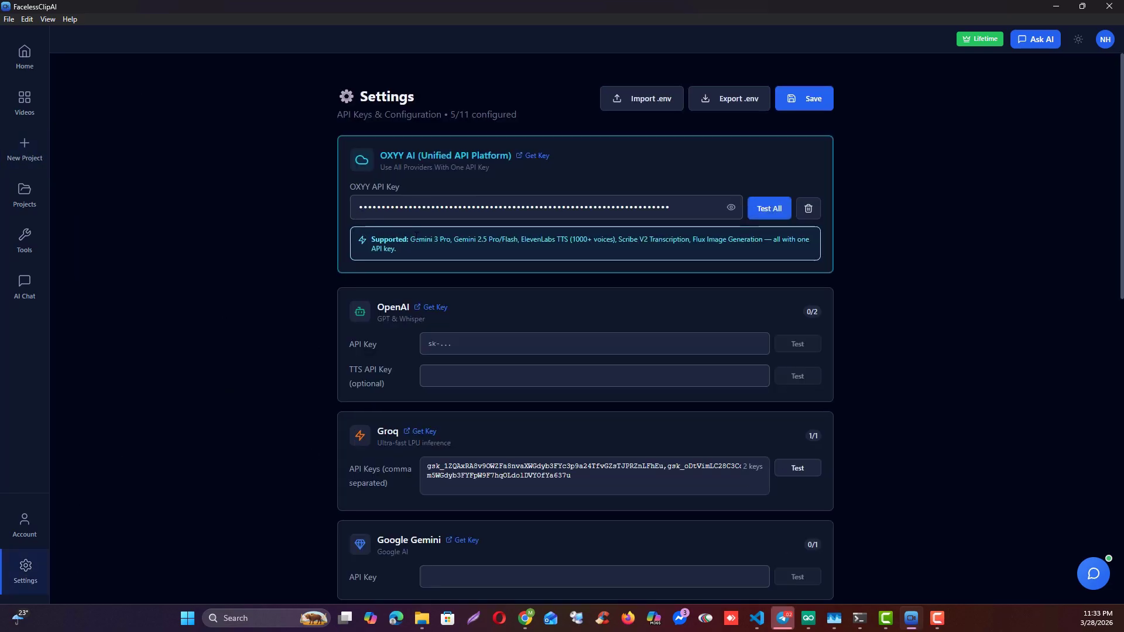